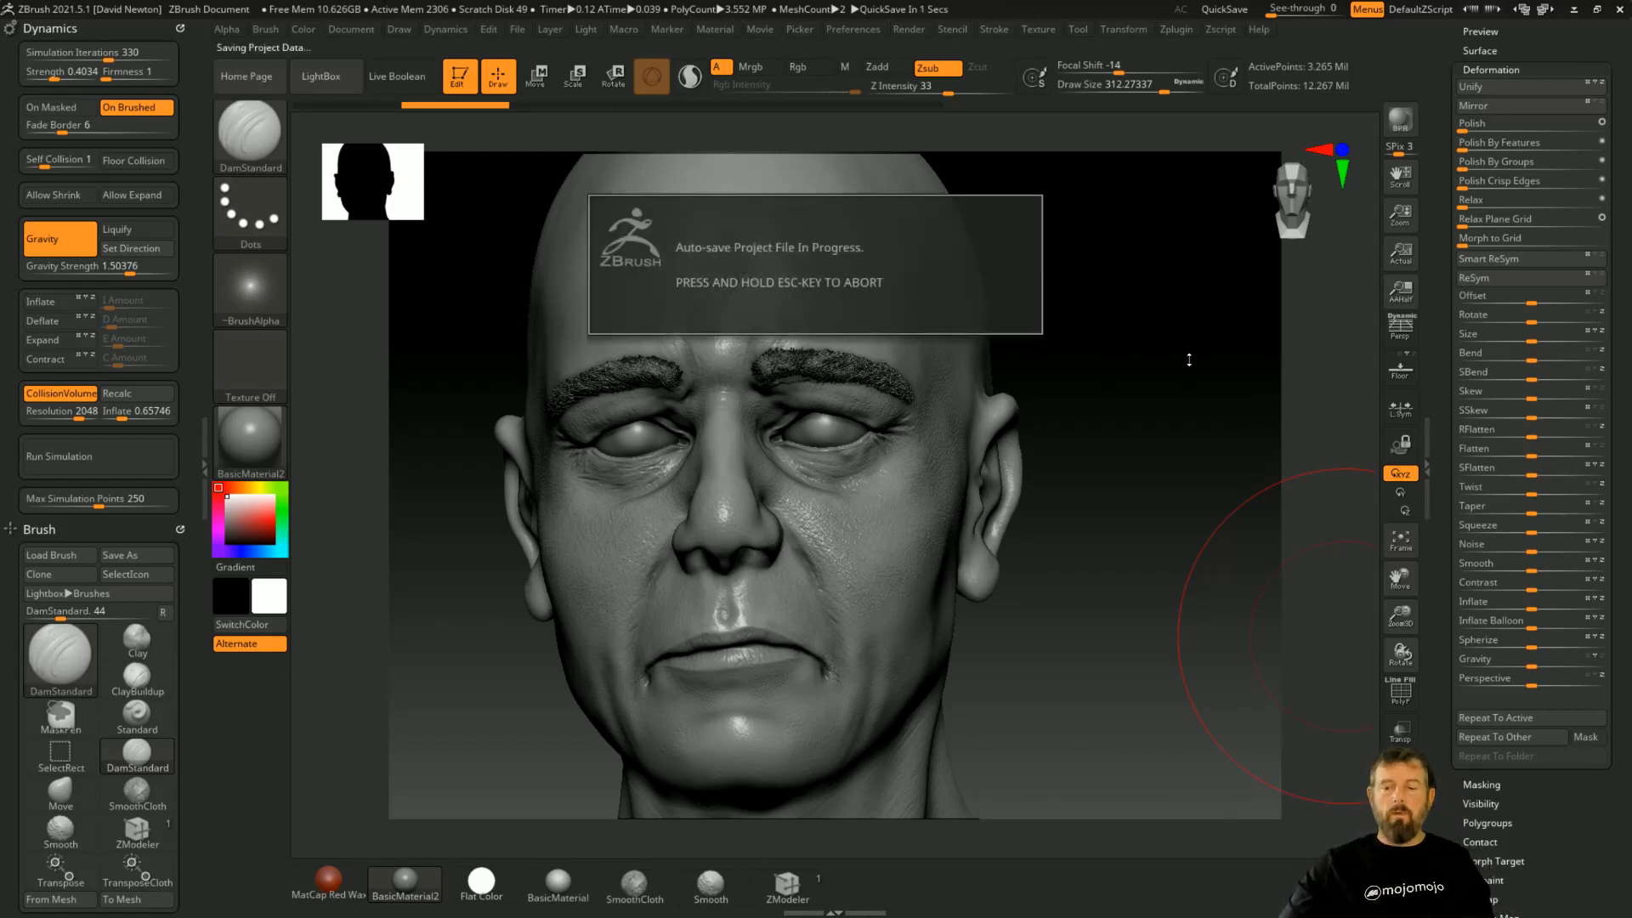
# Step: Turn on Thick Skin for the head model
pyautogui.moveTo(1190, 359); pyautogui.dragTo(1189, 359)
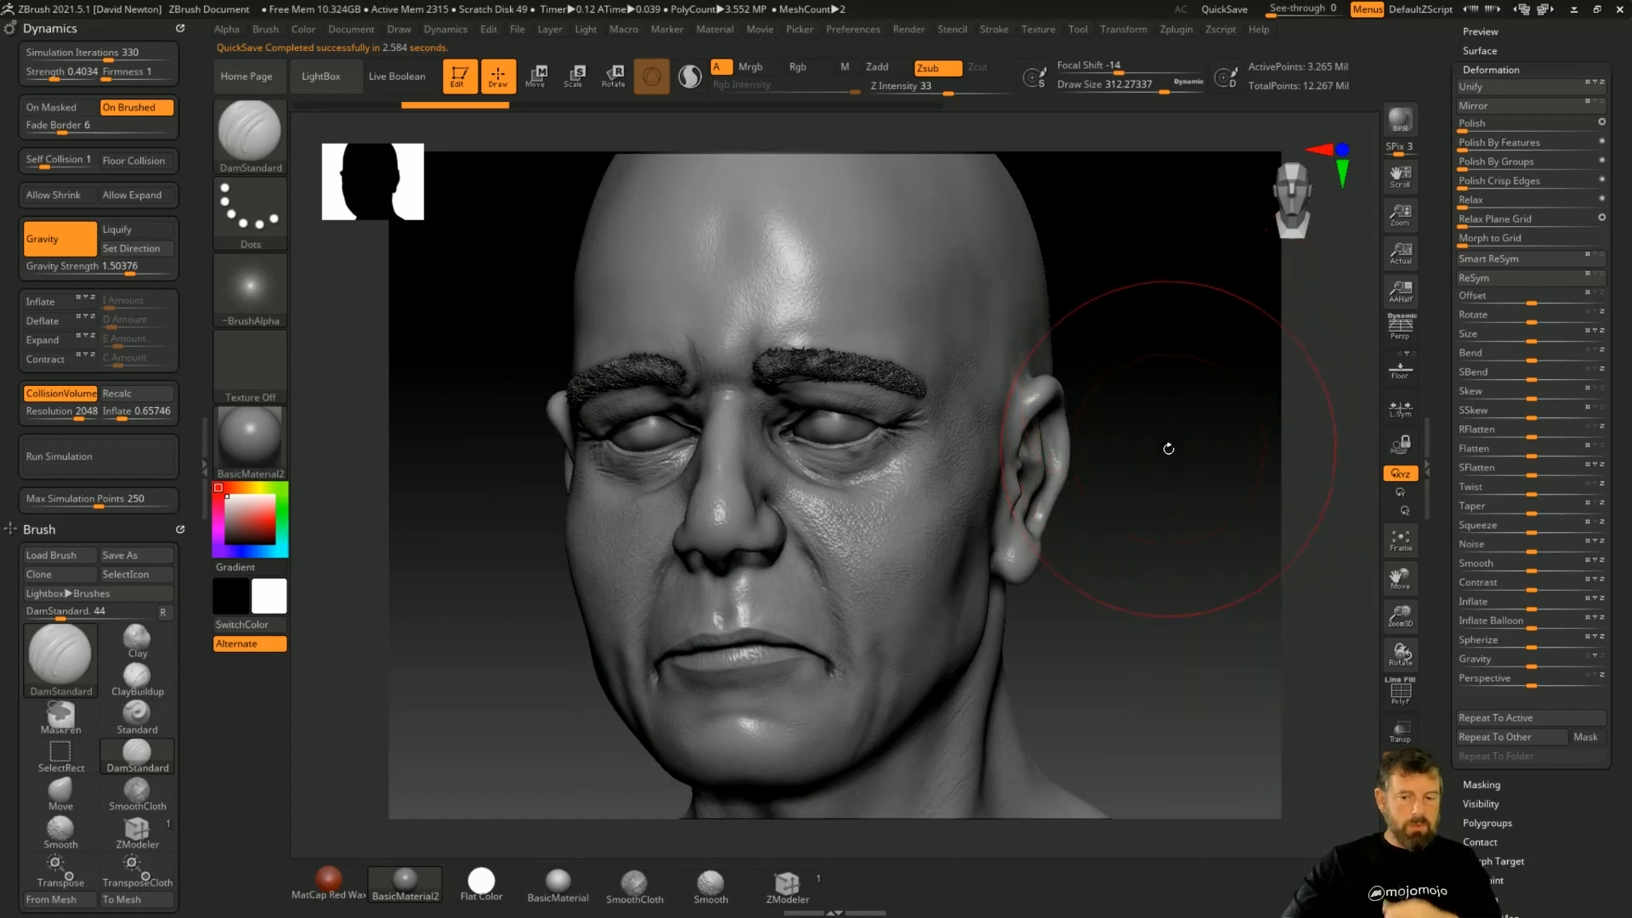
pyautogui.moveTo(1165, 448)
pyautogui.mouseDown()
pyautogui.moveTo(1197, 477)
pyautogui.moveTo(1202, 456)
pyautogui.mouseUp()
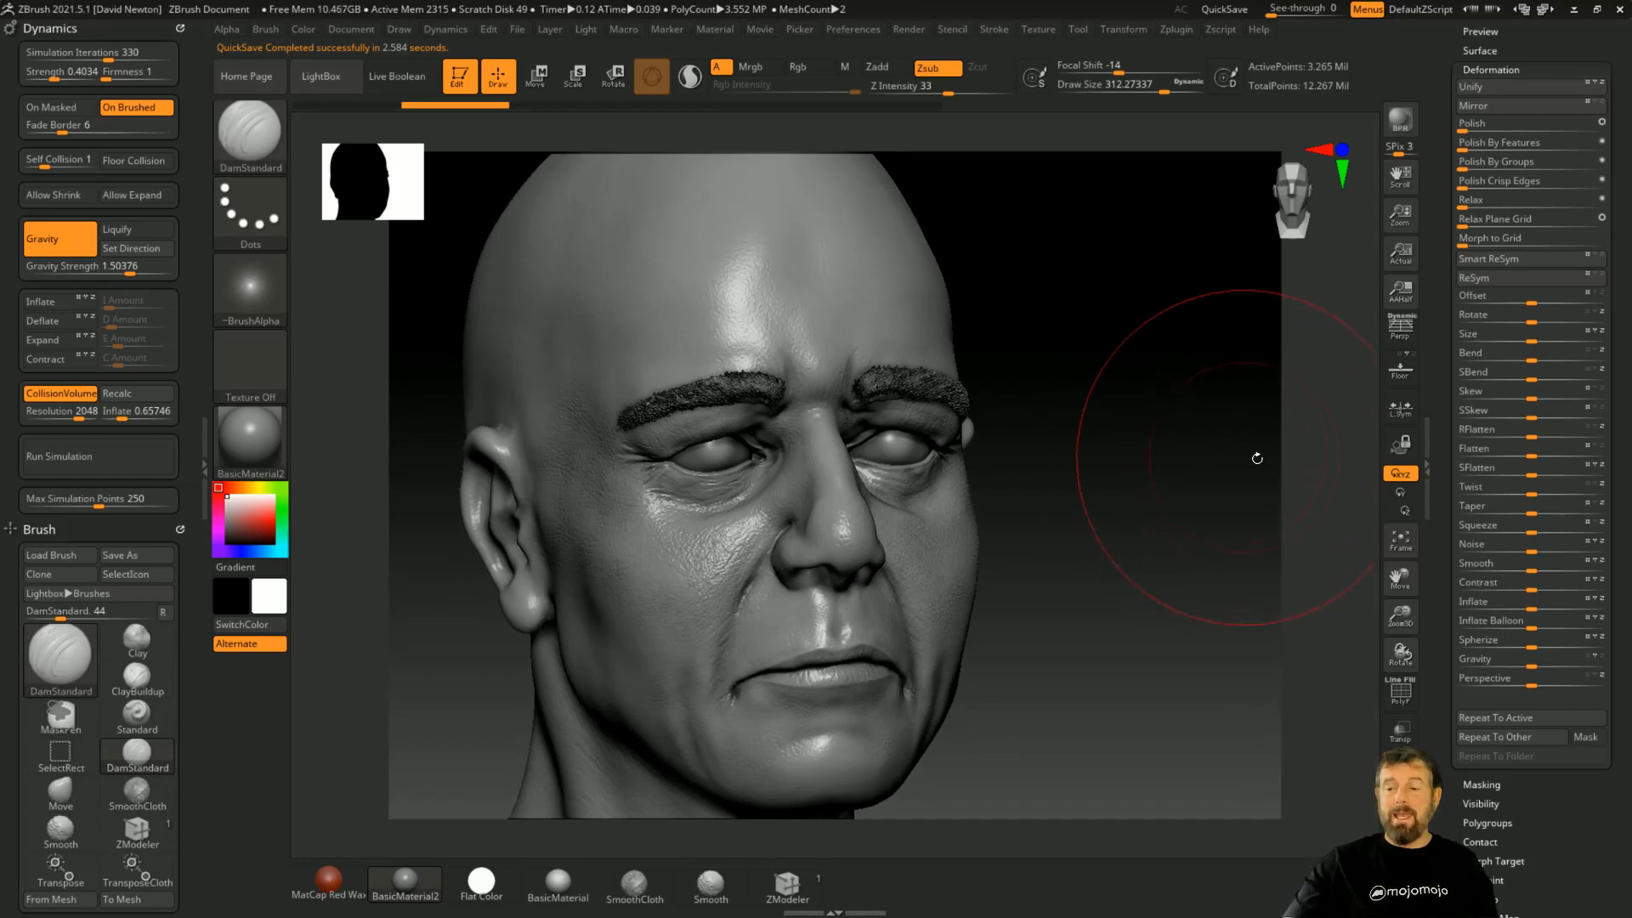
pyautogui.scroll(3, 1624, 520)
pyautogui.scroll(8, 1625, 520)
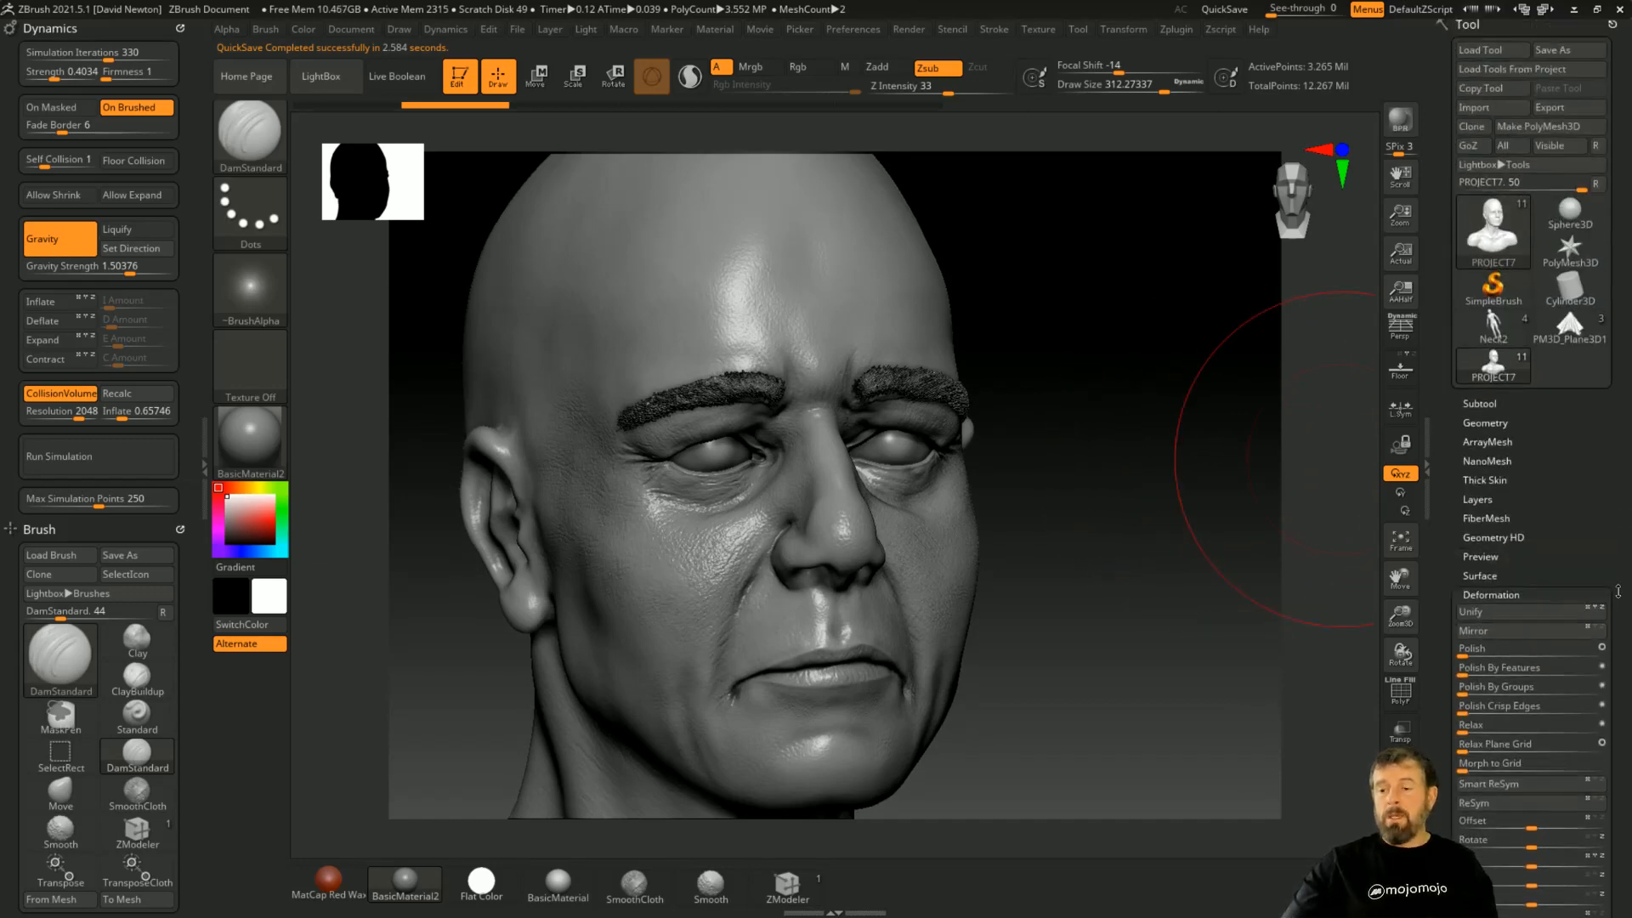
pyautogui.click(1474, 479)
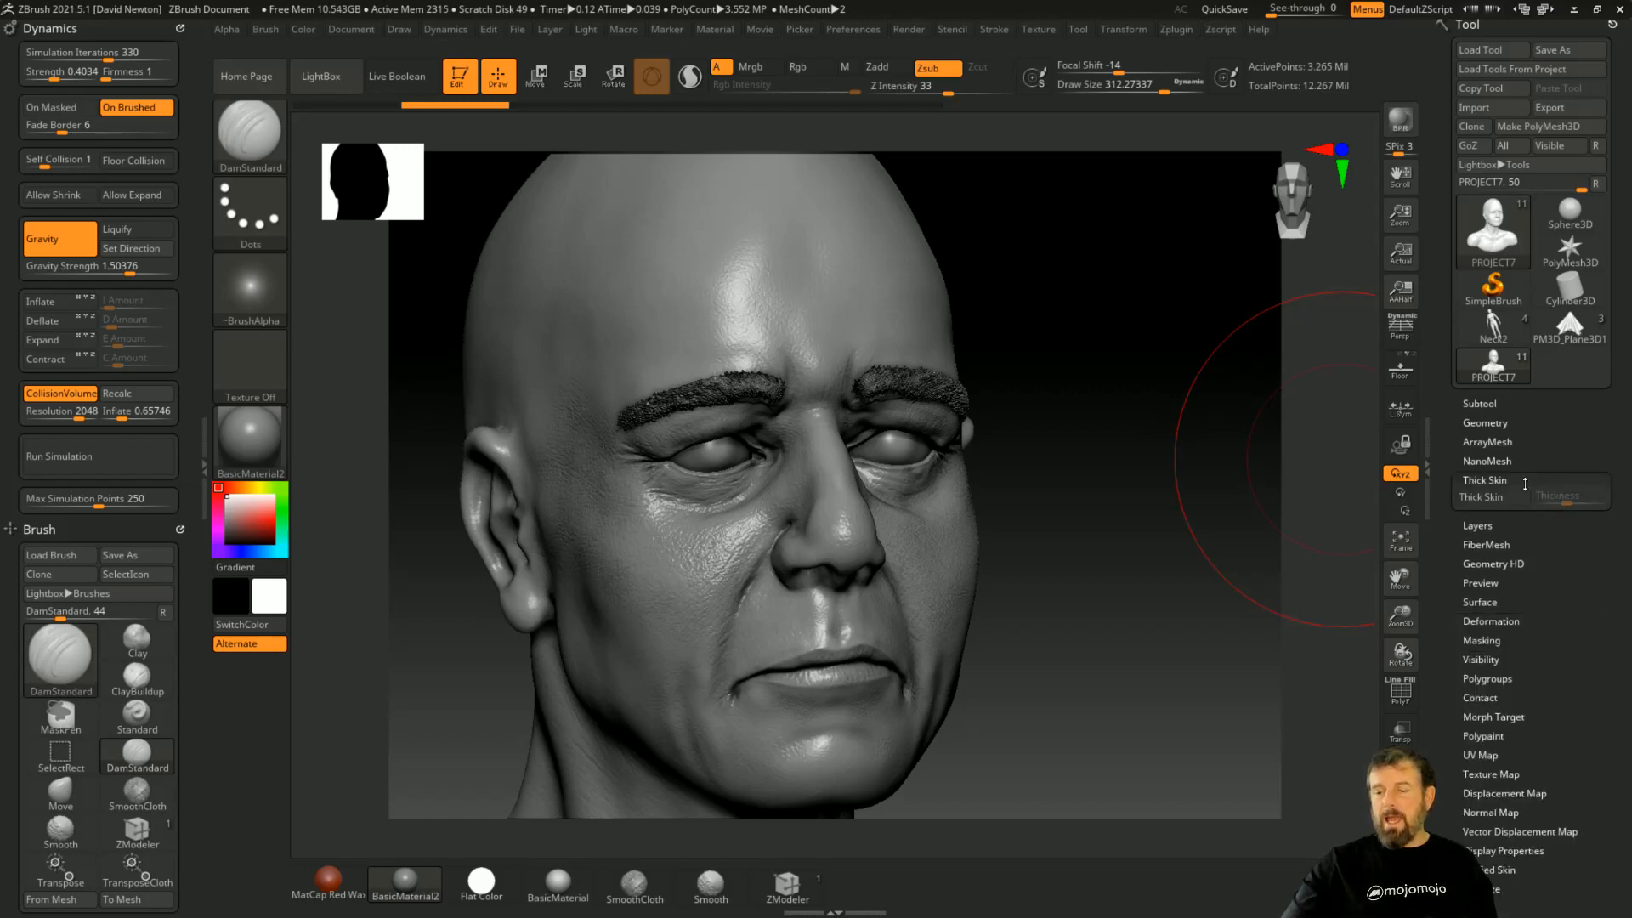
pyautogui.click(1480, 501)
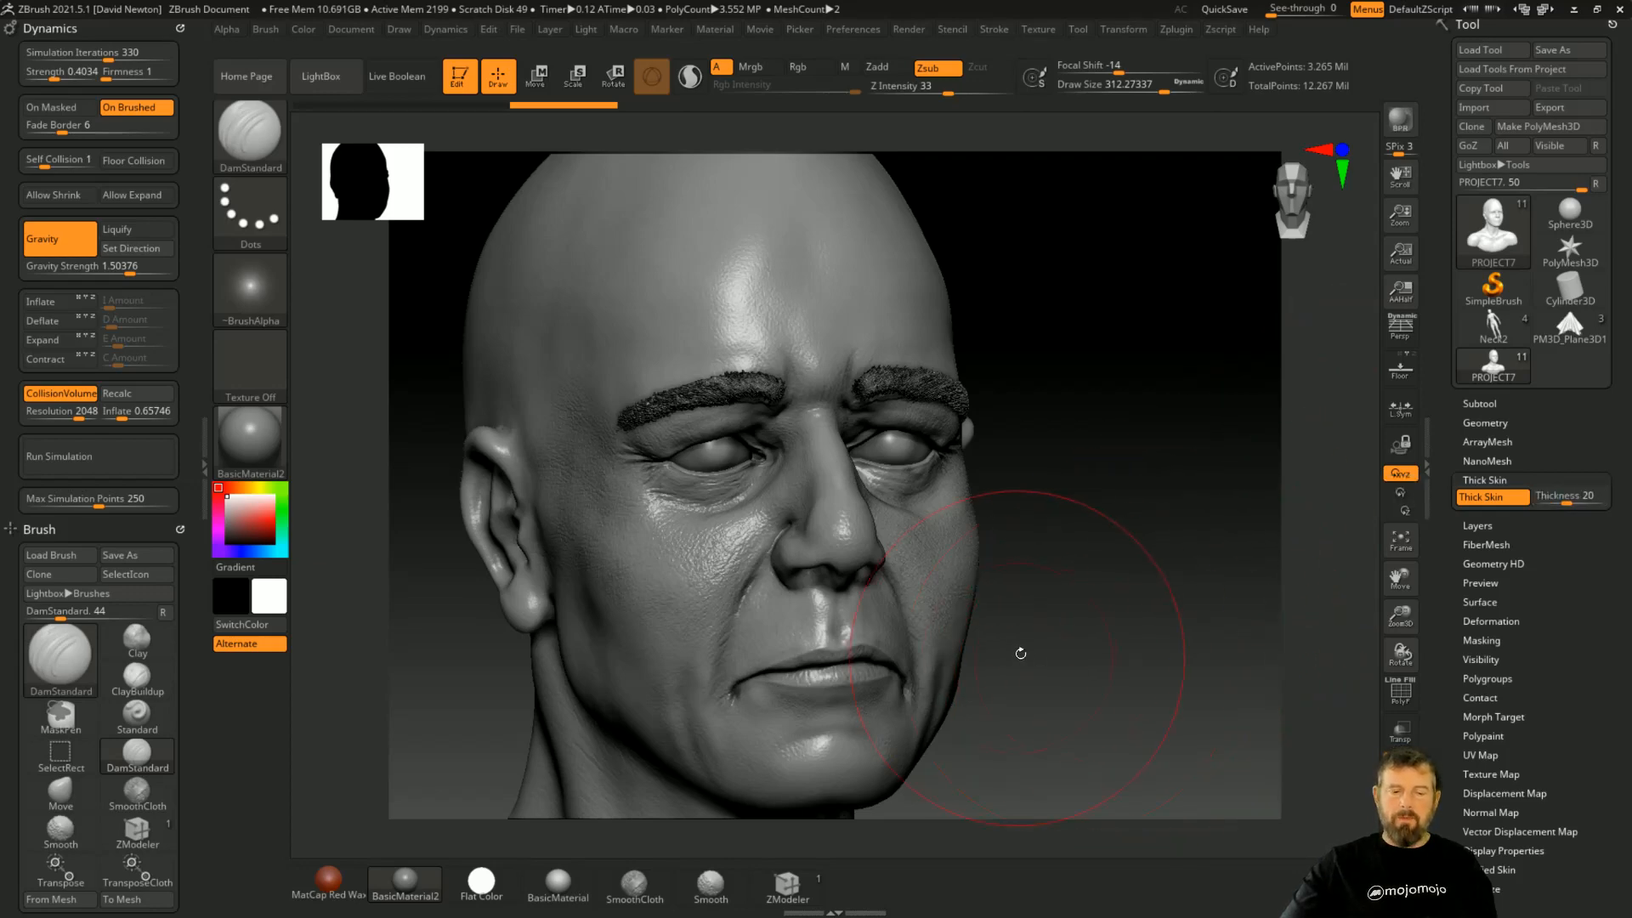
# Step: Choose the ClayBuildup brush and reduce its draw size to about 66
pyautogui.press('b')
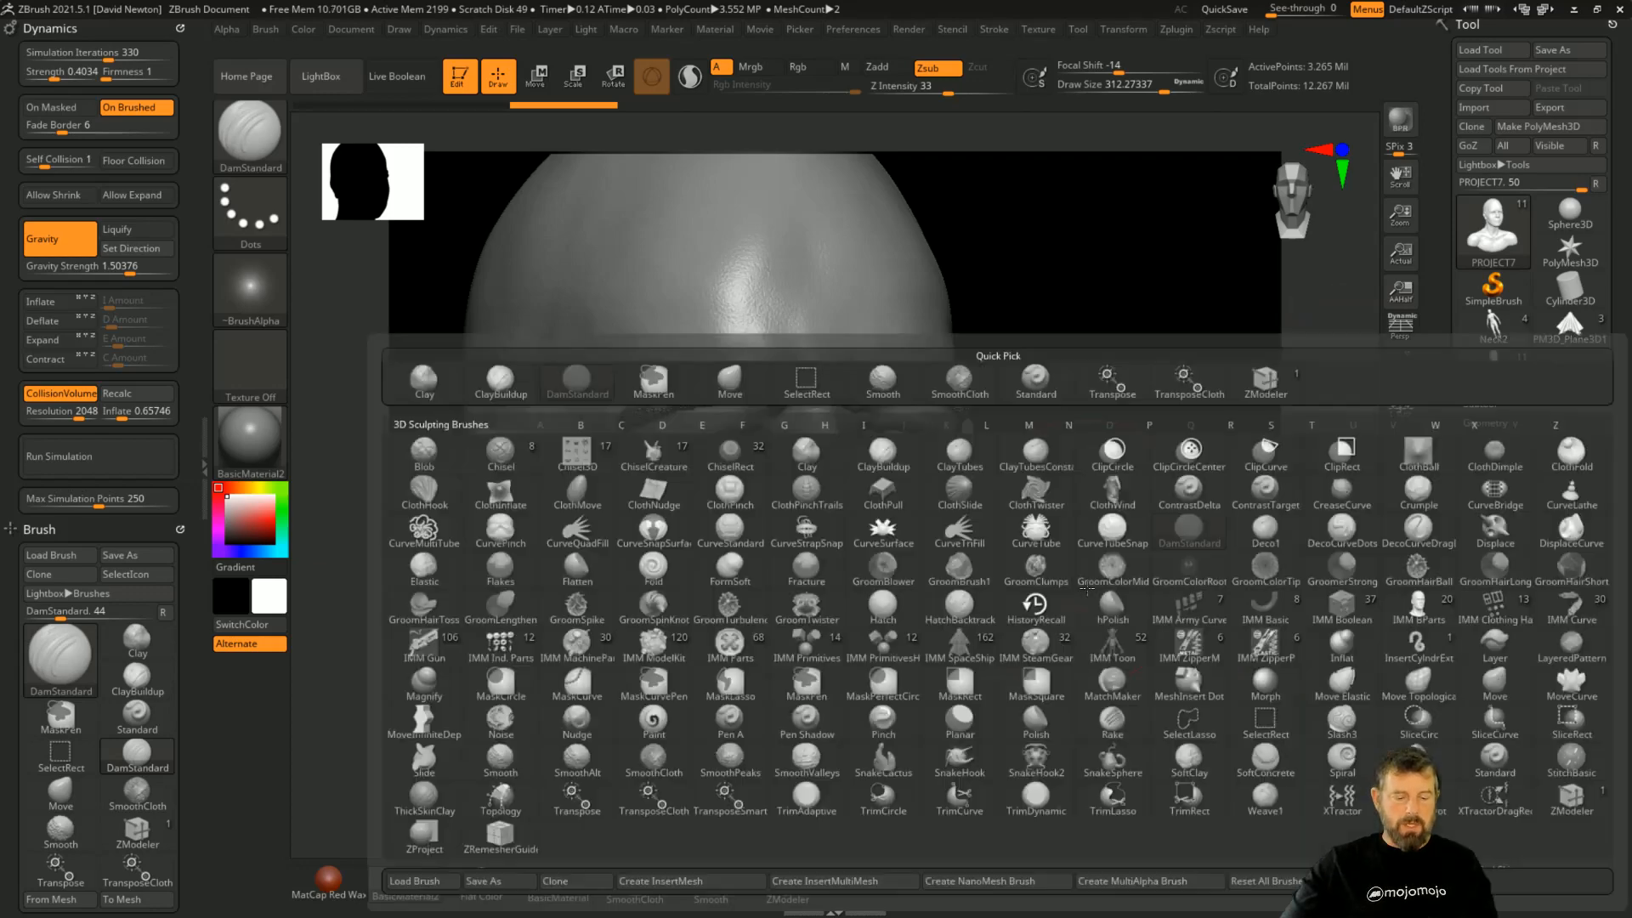
pyautogui.press('c')
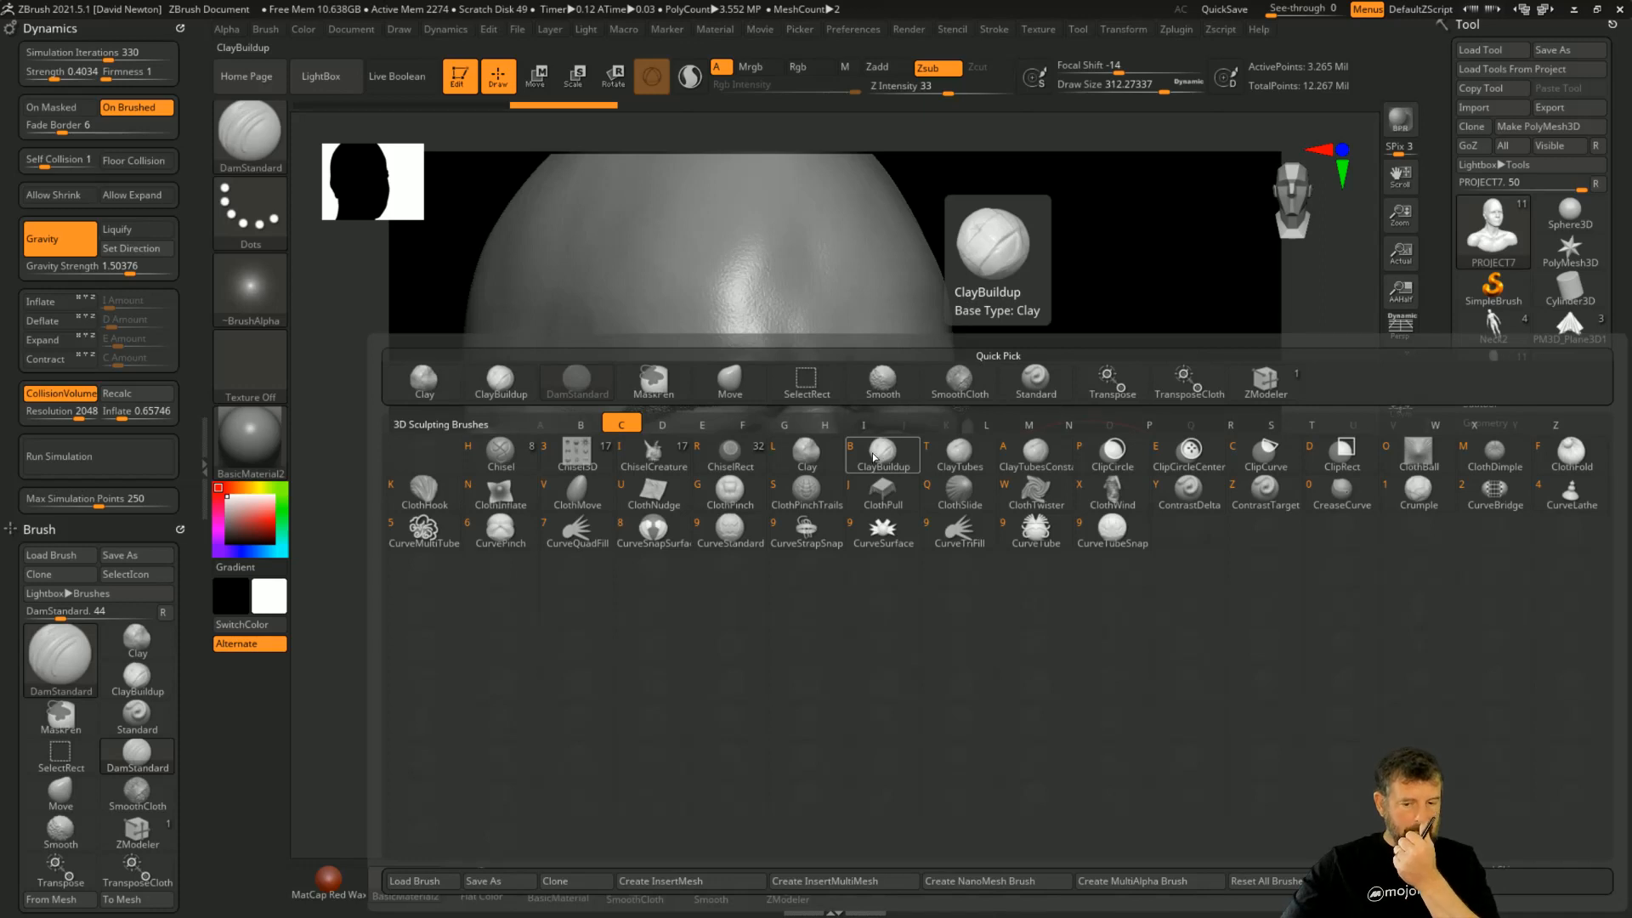
pyautogui.click(874, 457)
pyautogui.press('space')
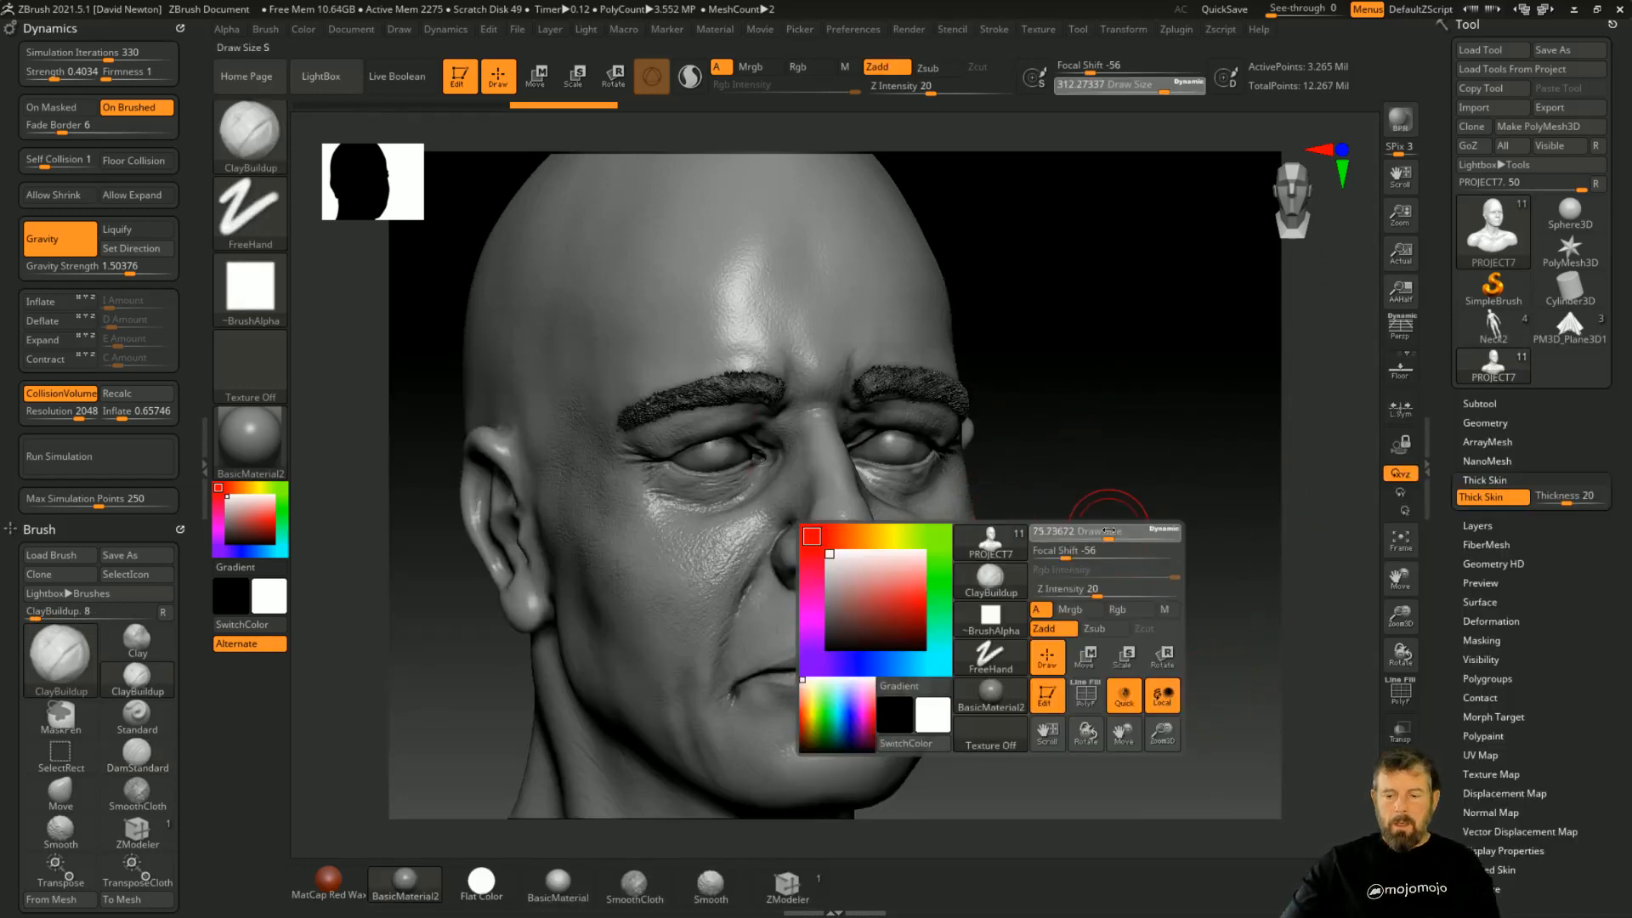
pyautogui.moveTo(1108, 531); pyautogui.dragTo(1104, 530)
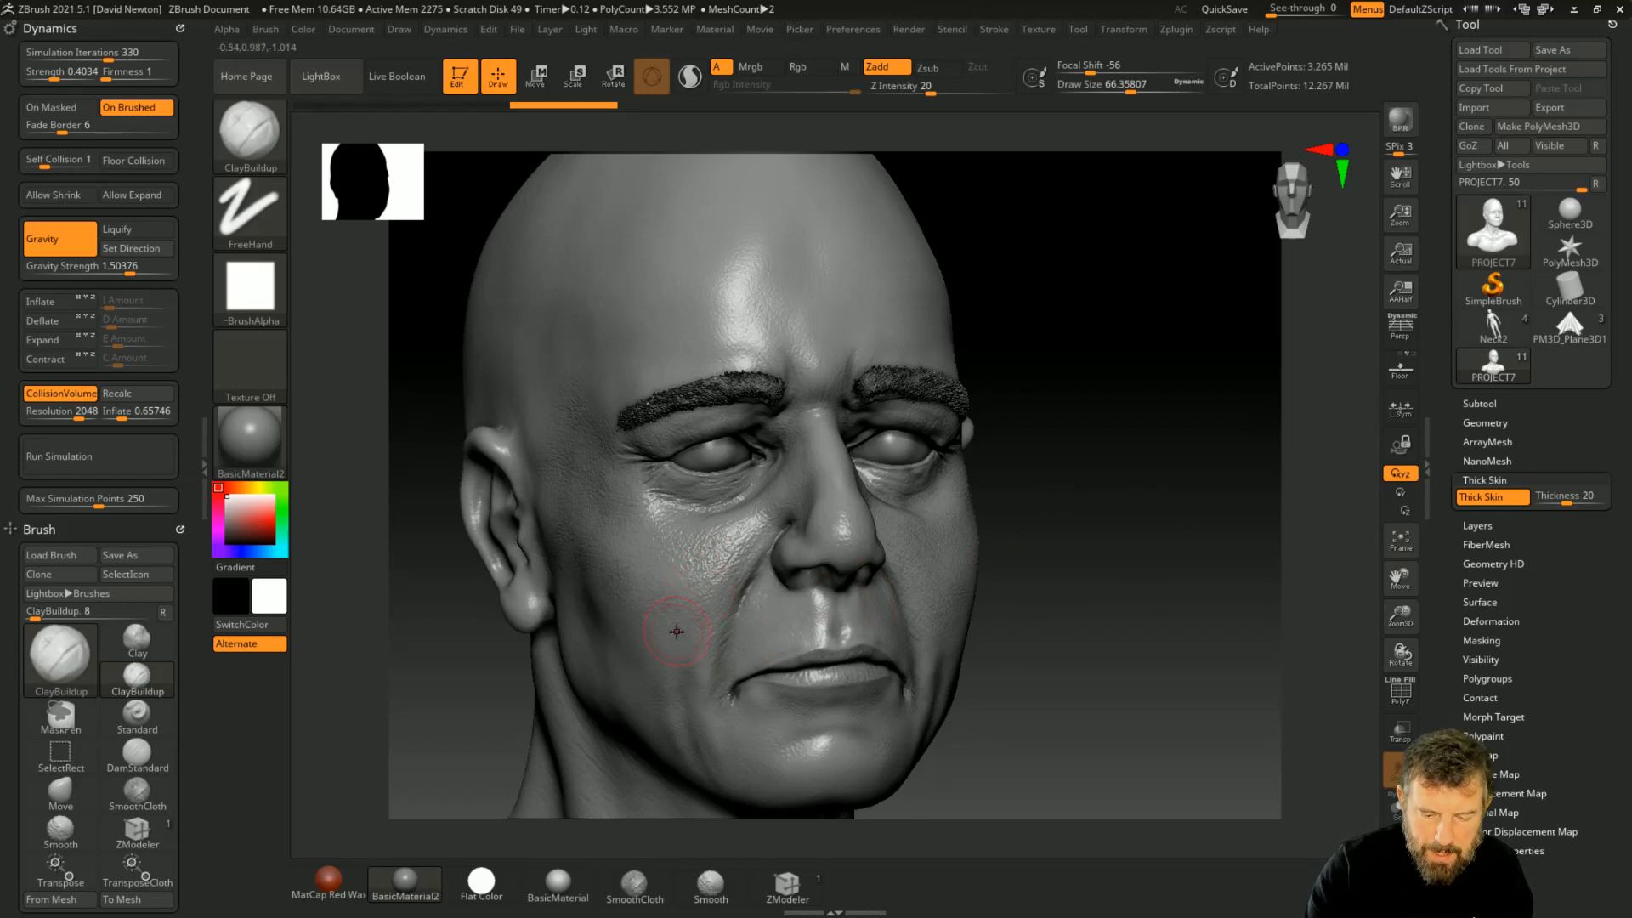
# Step: Build up diagonal clay strokes across the cheek, running from the jaw toward the nose
pyautogui.moveTo(676, 632); pyautogui.dragTo(731, 567)
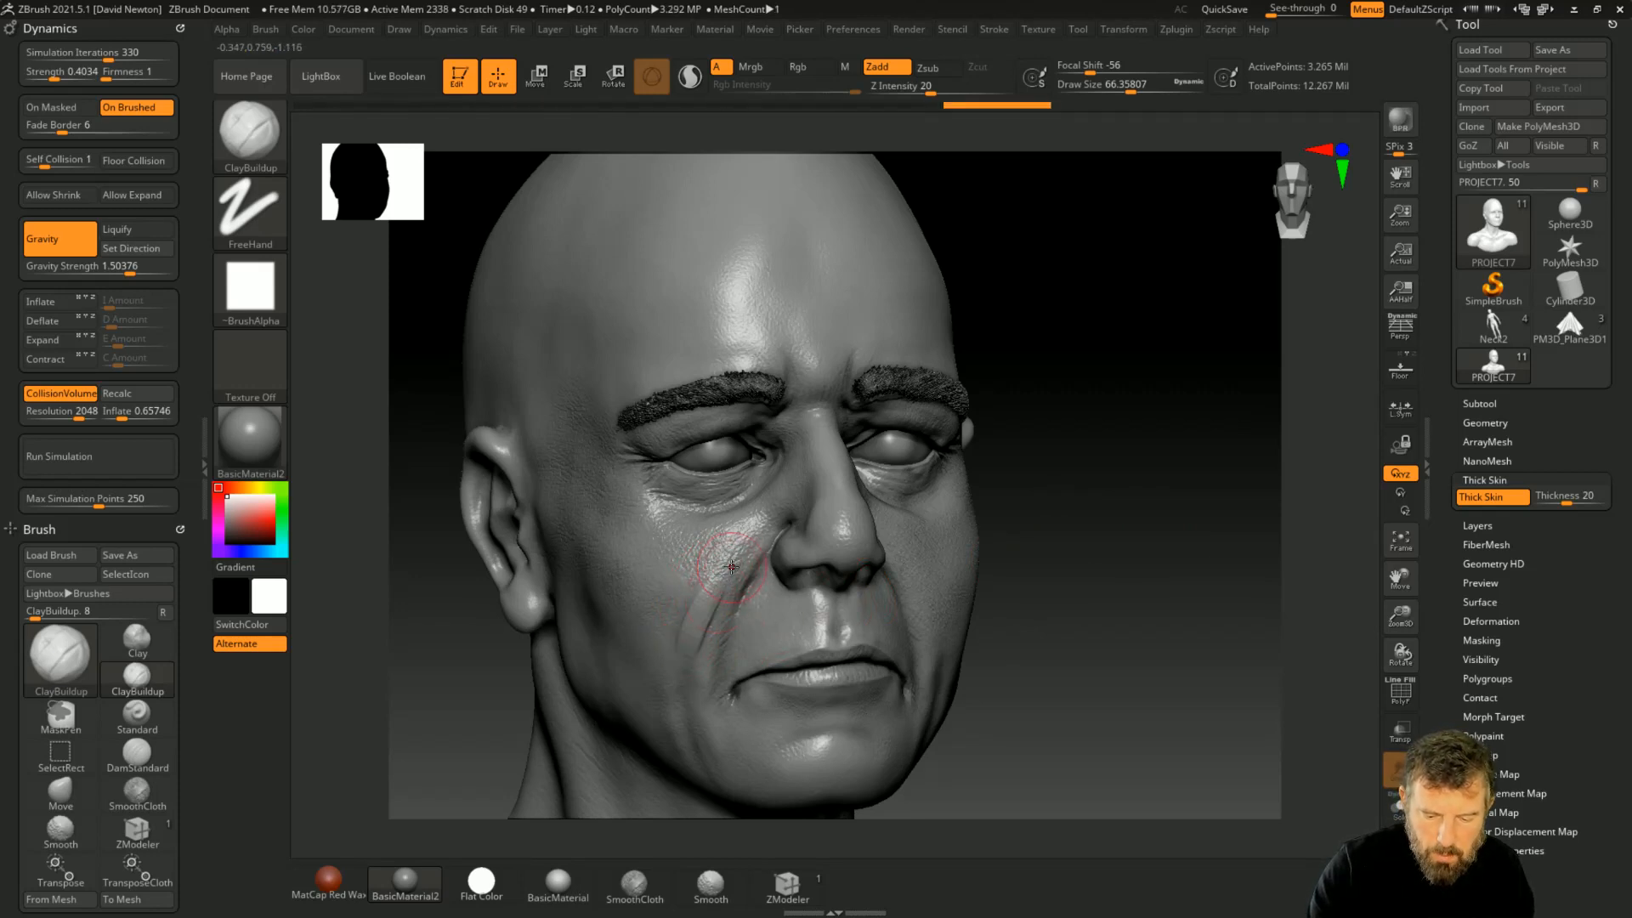
pyautogui.moveTo(695, 625); pyautogui.dragTo(727, 529)
pyautogui.moveTo(680, 578); pyautogui.dragTo(723, 533)
pyautogui.moveTo(650, 608); pyautogui.dragTo(714, 549)
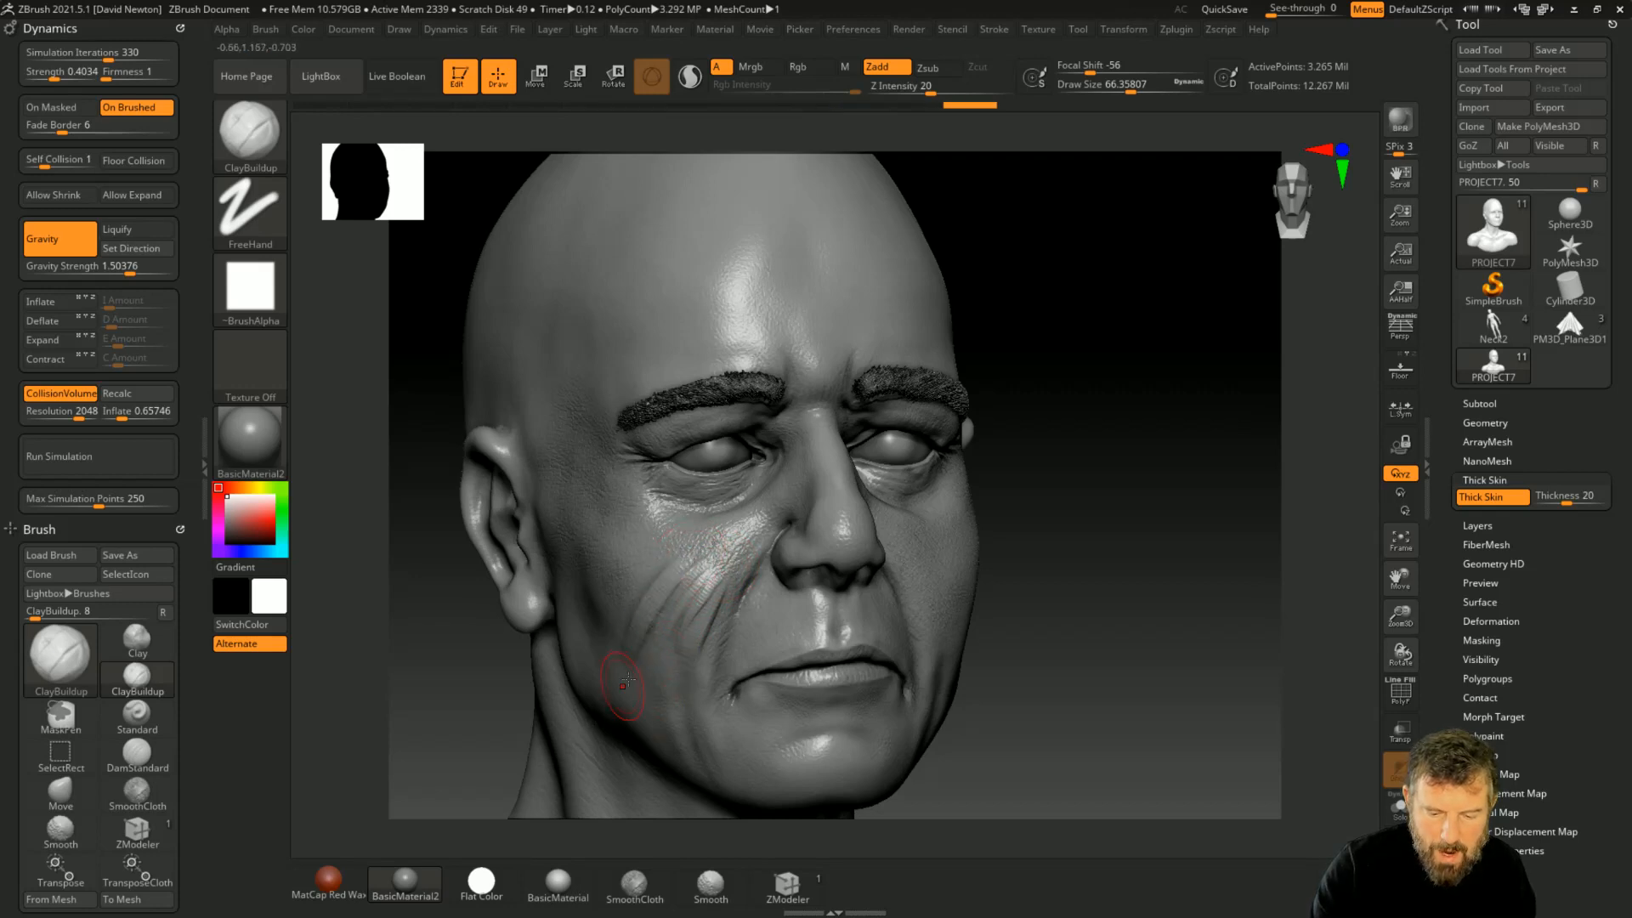
pyautogui.moveTo(671, 608); pyautogui.dragTo(718, 546)
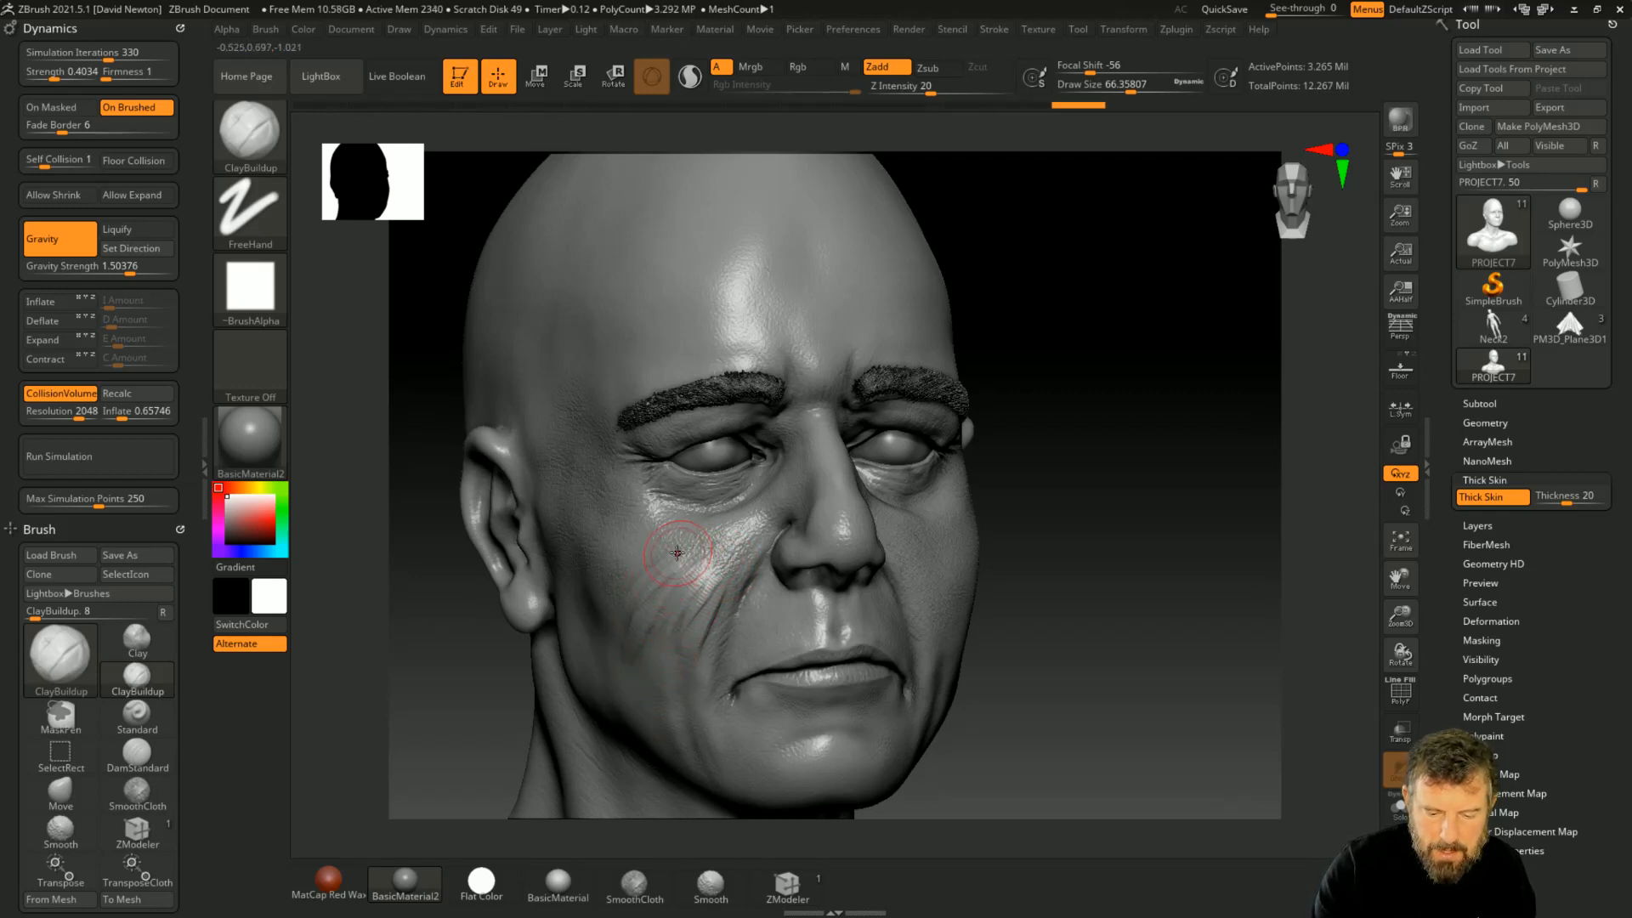
pyautogui.moveTo(629, 617); pyautogui.dragTo(718, 539)
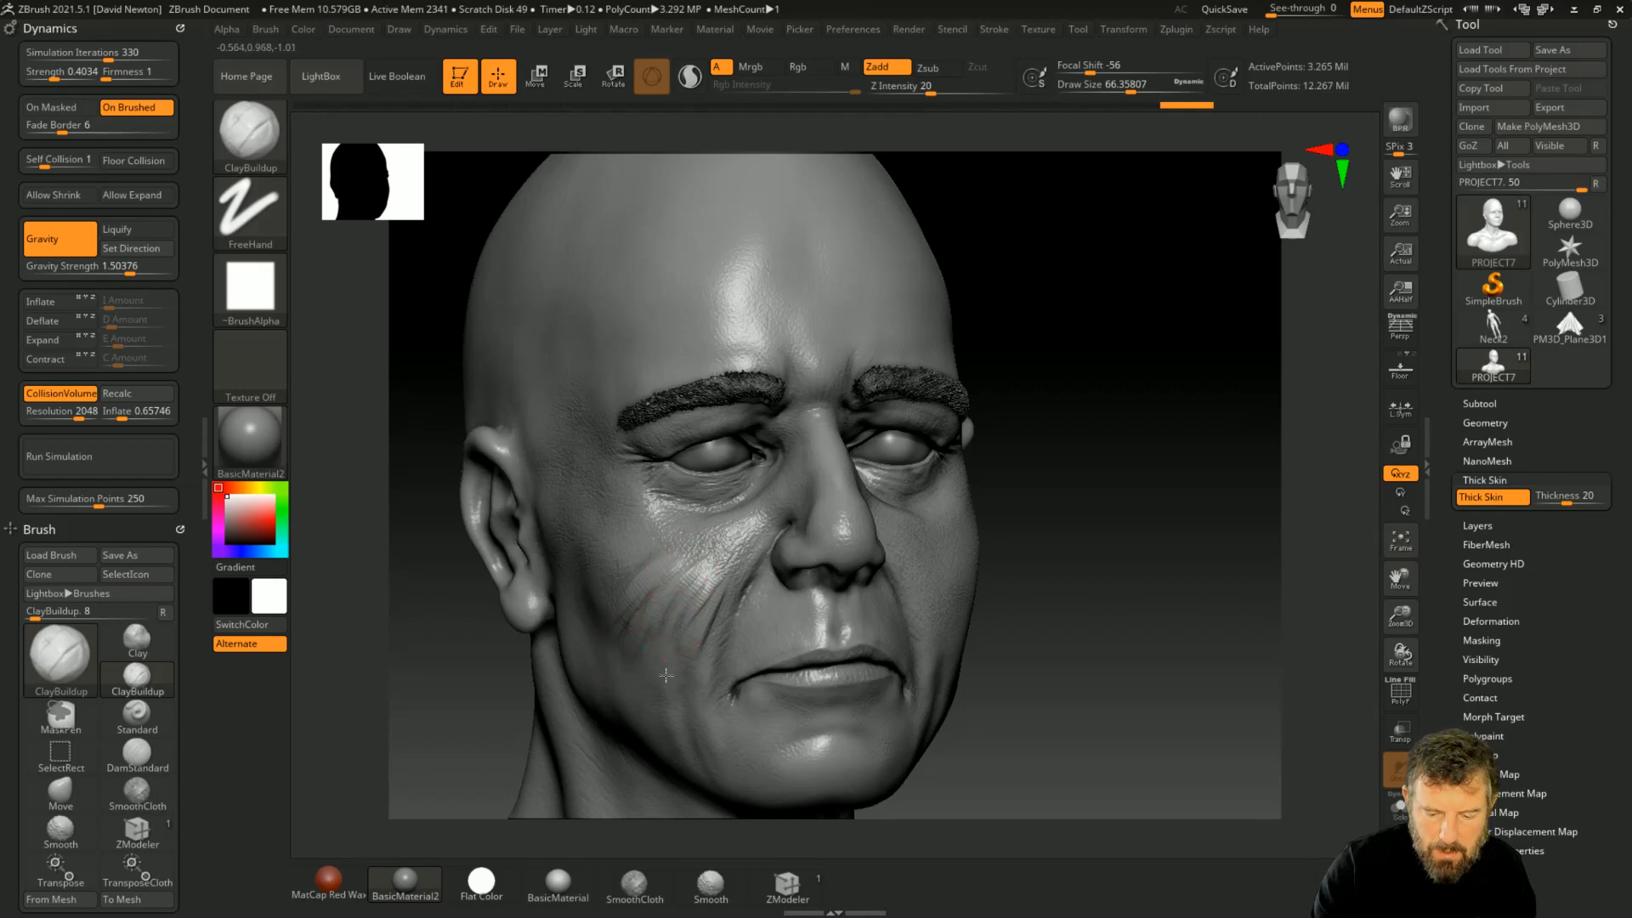
pyautogui.moveTo(676, 699)
pyautogui.mouseDown()
pyautogui.moveTo(728, 565)
pyautogui.moveTo(747, 633)
pyautogui.mouseUp()
# Step: Add short clay strokes over the nasolabial fold, the upper lip, the mouth corner and the side of the nose
pyautogui.moveTo(753, 556); pyautogui.dragTo(750, 657)
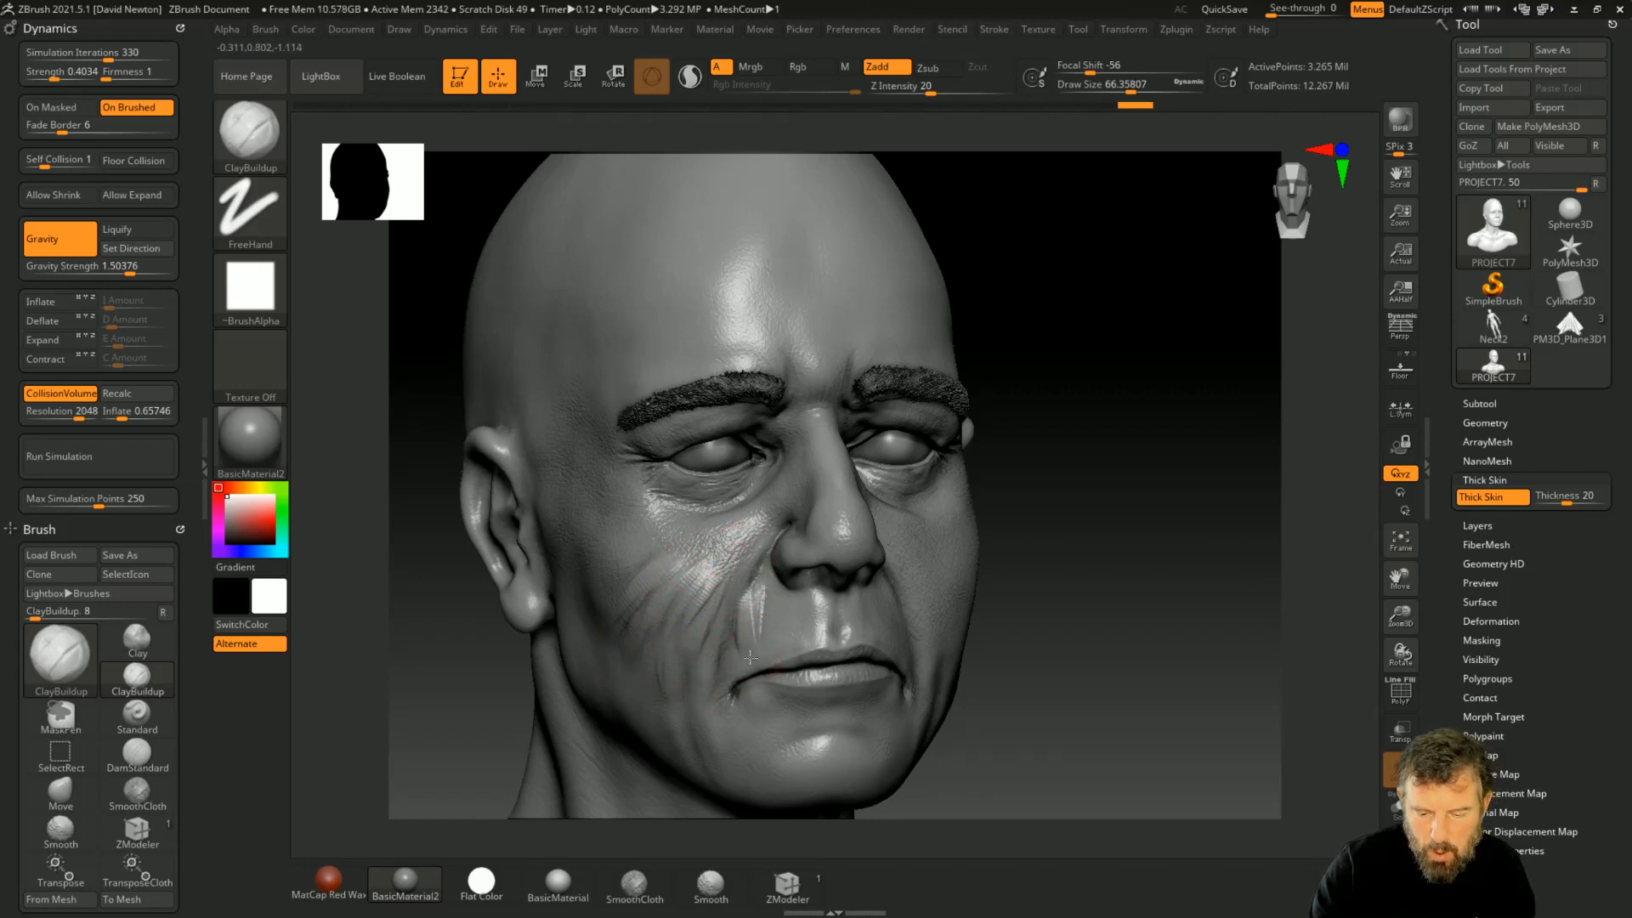
pyautogui.moveTo(729, 599)
pyautogui.mouseDown()
pyautogui.moveTo(753, 689)
pyautogui.moveTo(764, 619)
pyautogui.mouseUp()
pyautogui.moveTo(763, 549); pyautogui.dragTo(774, 642)
pyautogui.moveTo(779, 576); pyautogui.dragTo(757, 615)
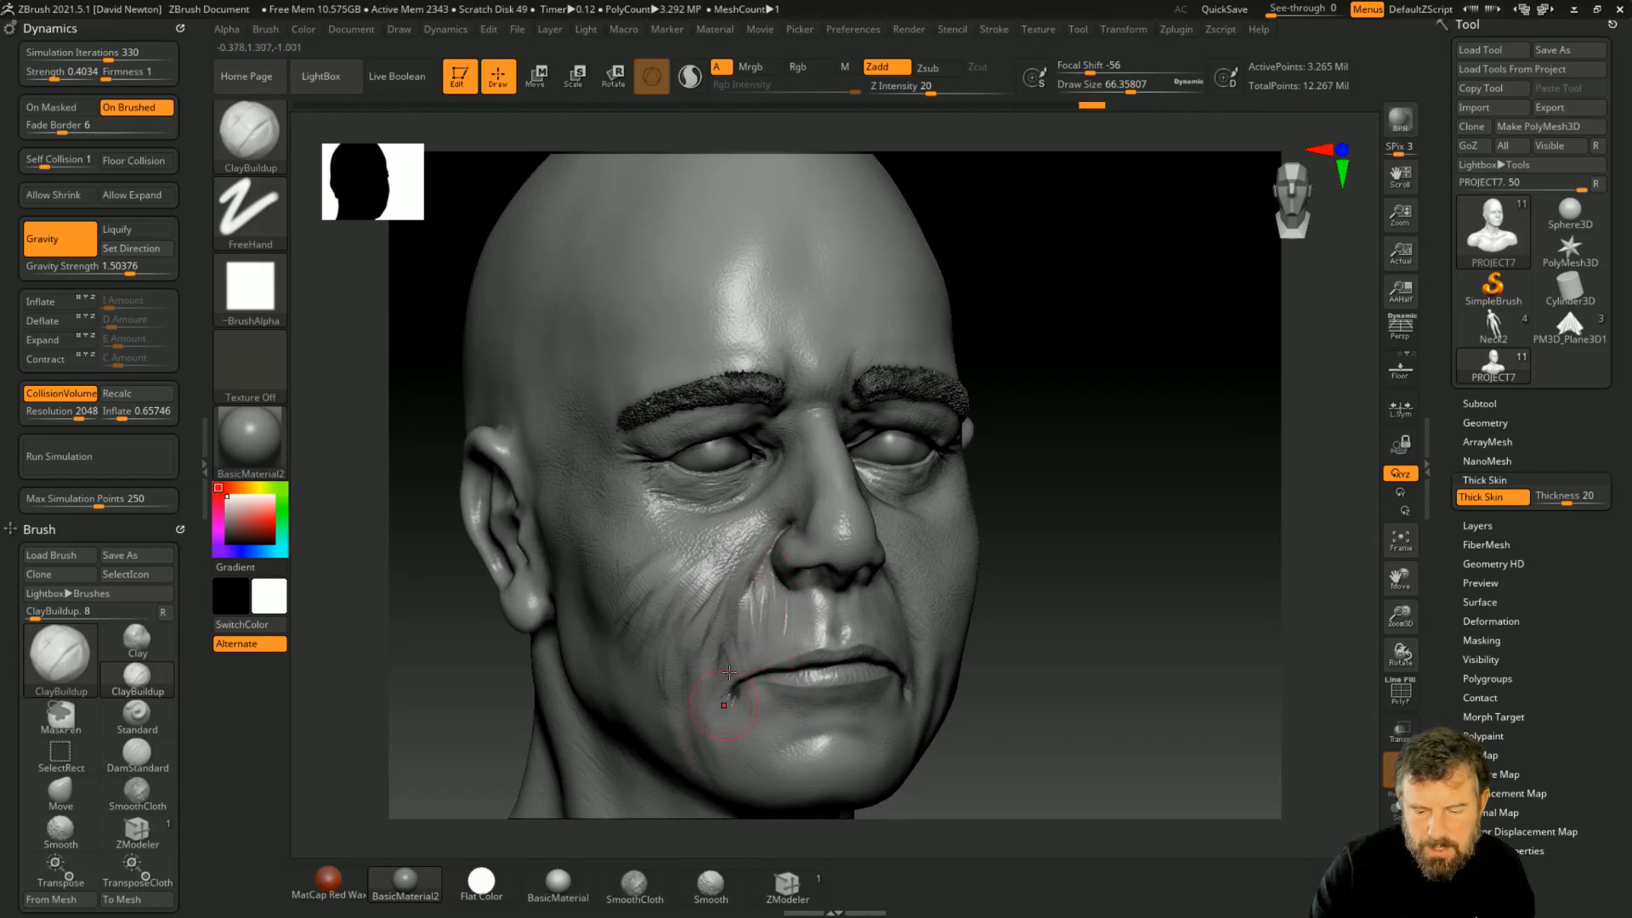
pyautogui.moveTo(730, 672); pyautogui.dragTo(722, 684)
pyautogui.moveTo(741, 527)
pyautogui.mouseDown()
pyautogui.moveTo(718, 629)
pyautogui.moveTo(737, 615)
pyautogui.mouseUp()
pyautogui.moveTo(797, 539); pyautogui.dragTo(807, 589)
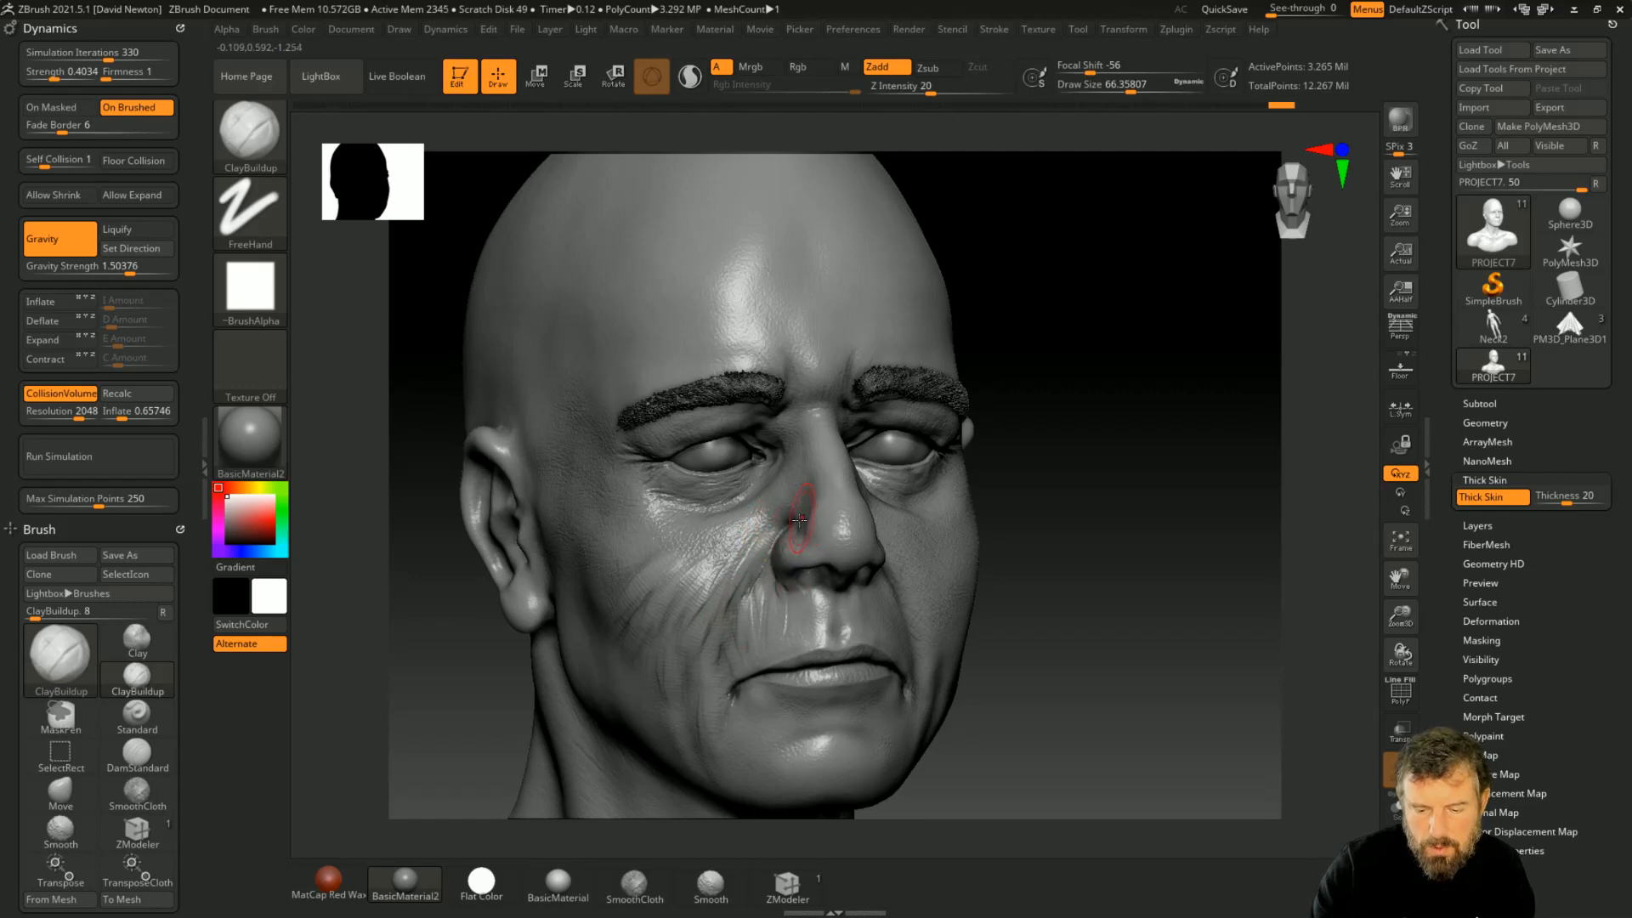
pyautogui.moveTo(823, 501)
pyautogui.mouseDown()
pyautogui.moveTo(808, 548)
pyautogui.moveTo(833, 575)
pyautogui.mouseUp()
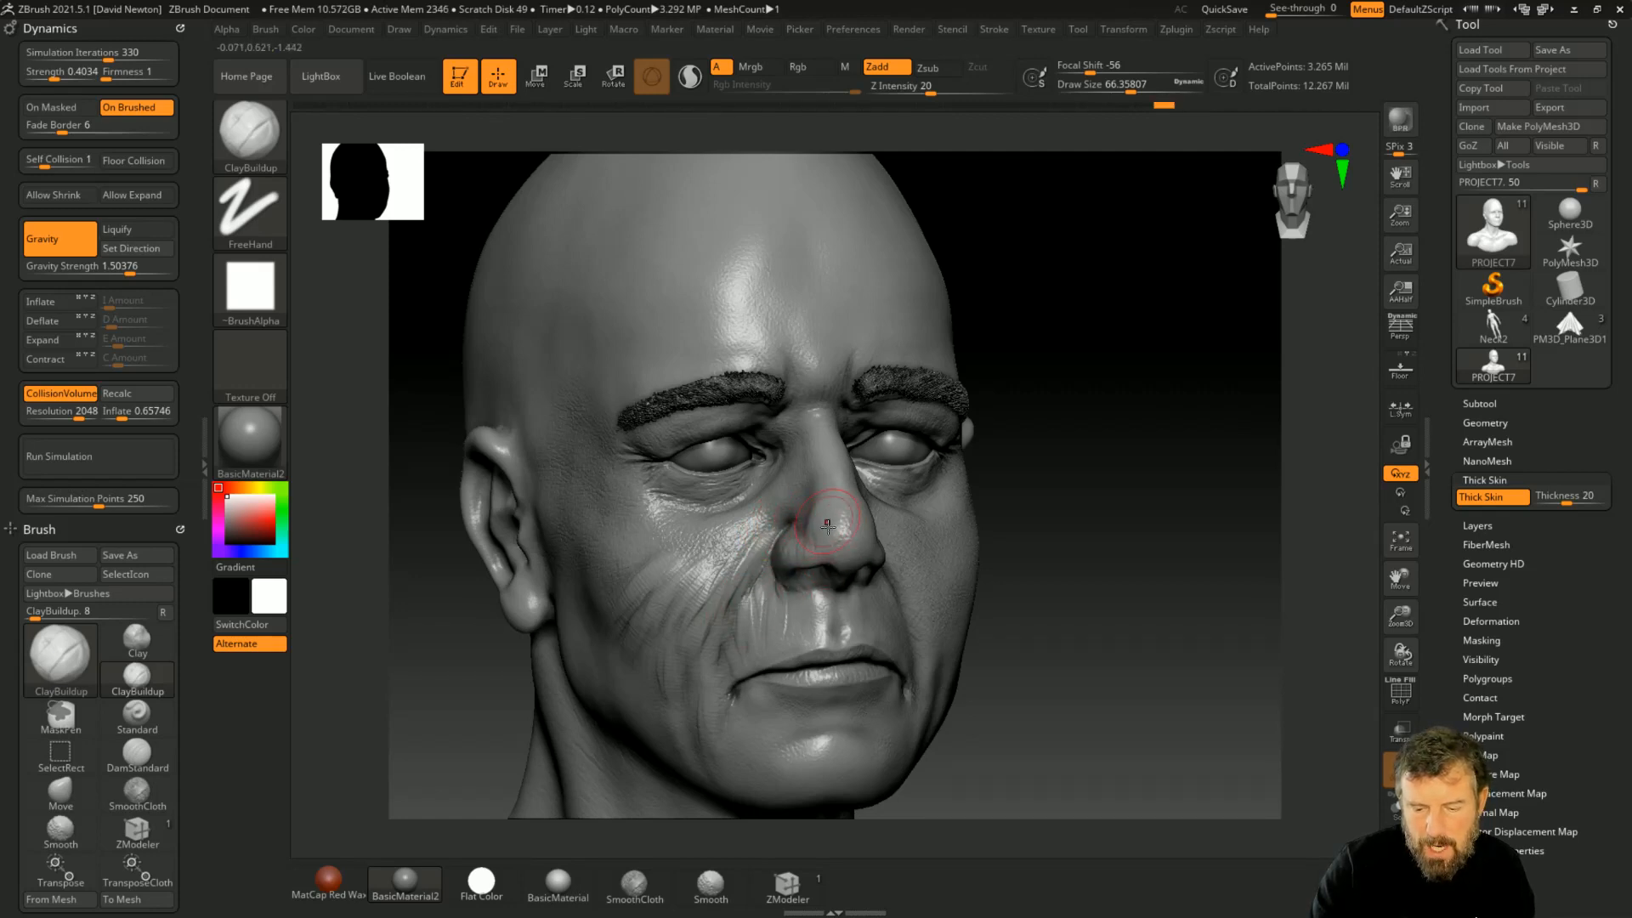
# Step: Add strokes around the mouth and lower cheek, and carve into the cheek with the brush inverted
pyautogui.moveTo(1026, 541)
pyautogui.mouseDown()
pyautogui.moveTo(1035, 518)
pyautogui.moveTo(1073, 515)
pyautogui.mouseUp()
pyautogui.moveTo(799, 638)
pyautogui.mouseDown()
pyautogui.moveTo(761, 595)
pyautogui.moveTo(708, 621)
pyautogui.mouseUp()
pyautogui.moveTo(644, 687); pyautogui.dragTo(650, 663)
pyautogui.moveTo(1101, 528); pyautogui.dragTo(1063, 537)
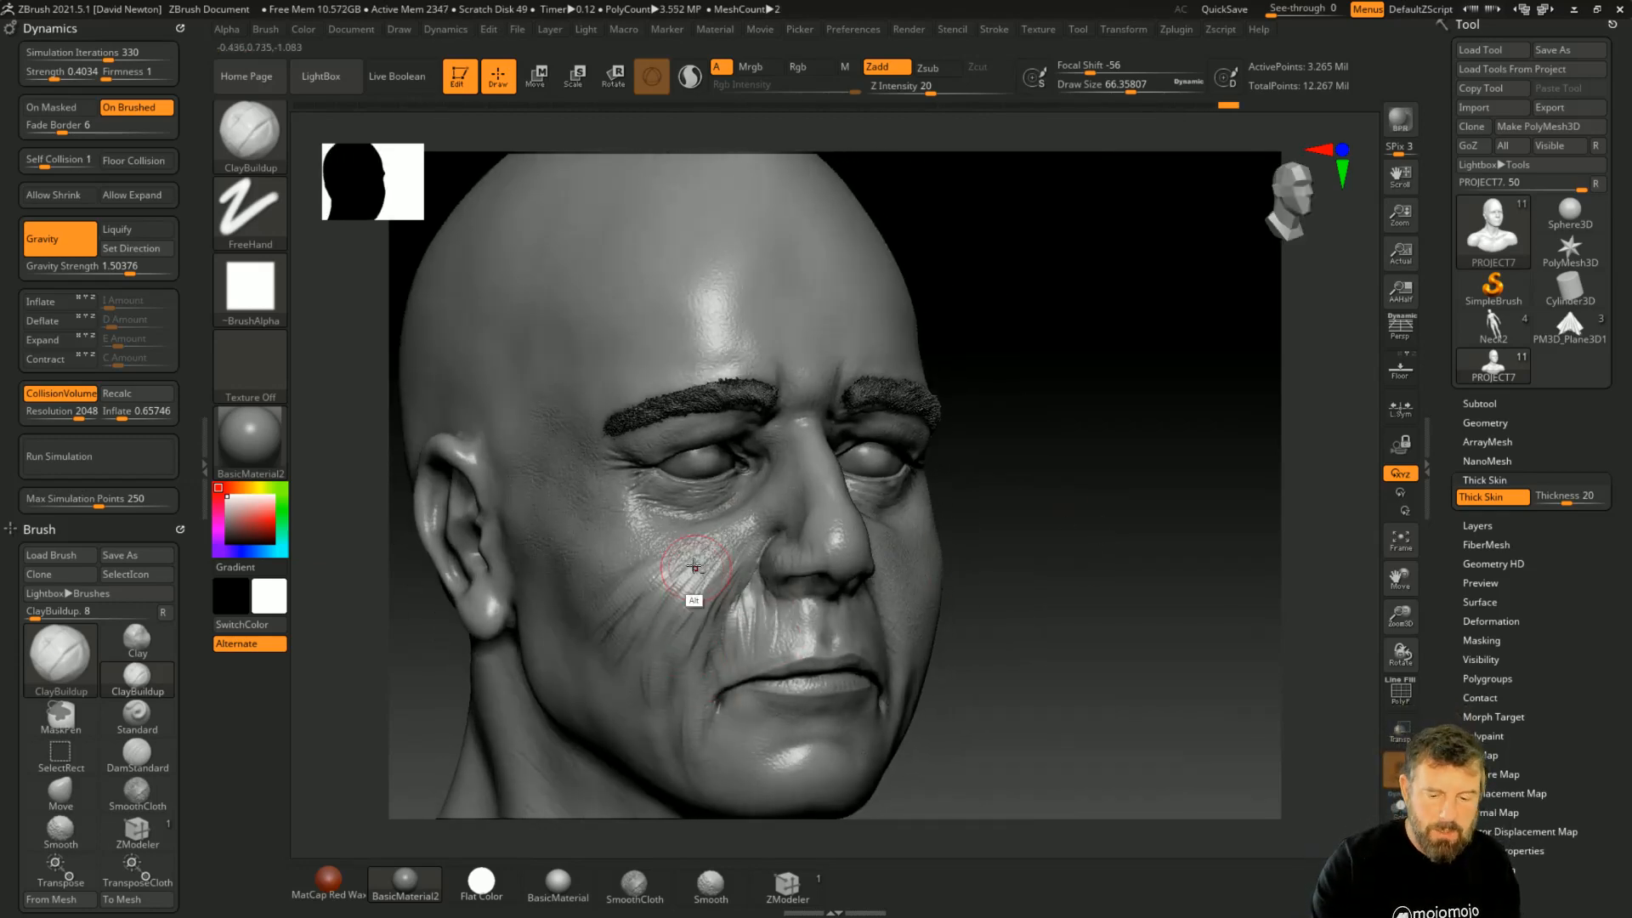
pyautogui.moveTo(727, 537)
pyautogui.keyDown('alt'); pyautogui.mouseDown()
pyautogui.moveTo(598, 593)
pyautogui.moveTo(619, 571)
pyautogui.mouseUp(); pyautogui.keyUp('alt')
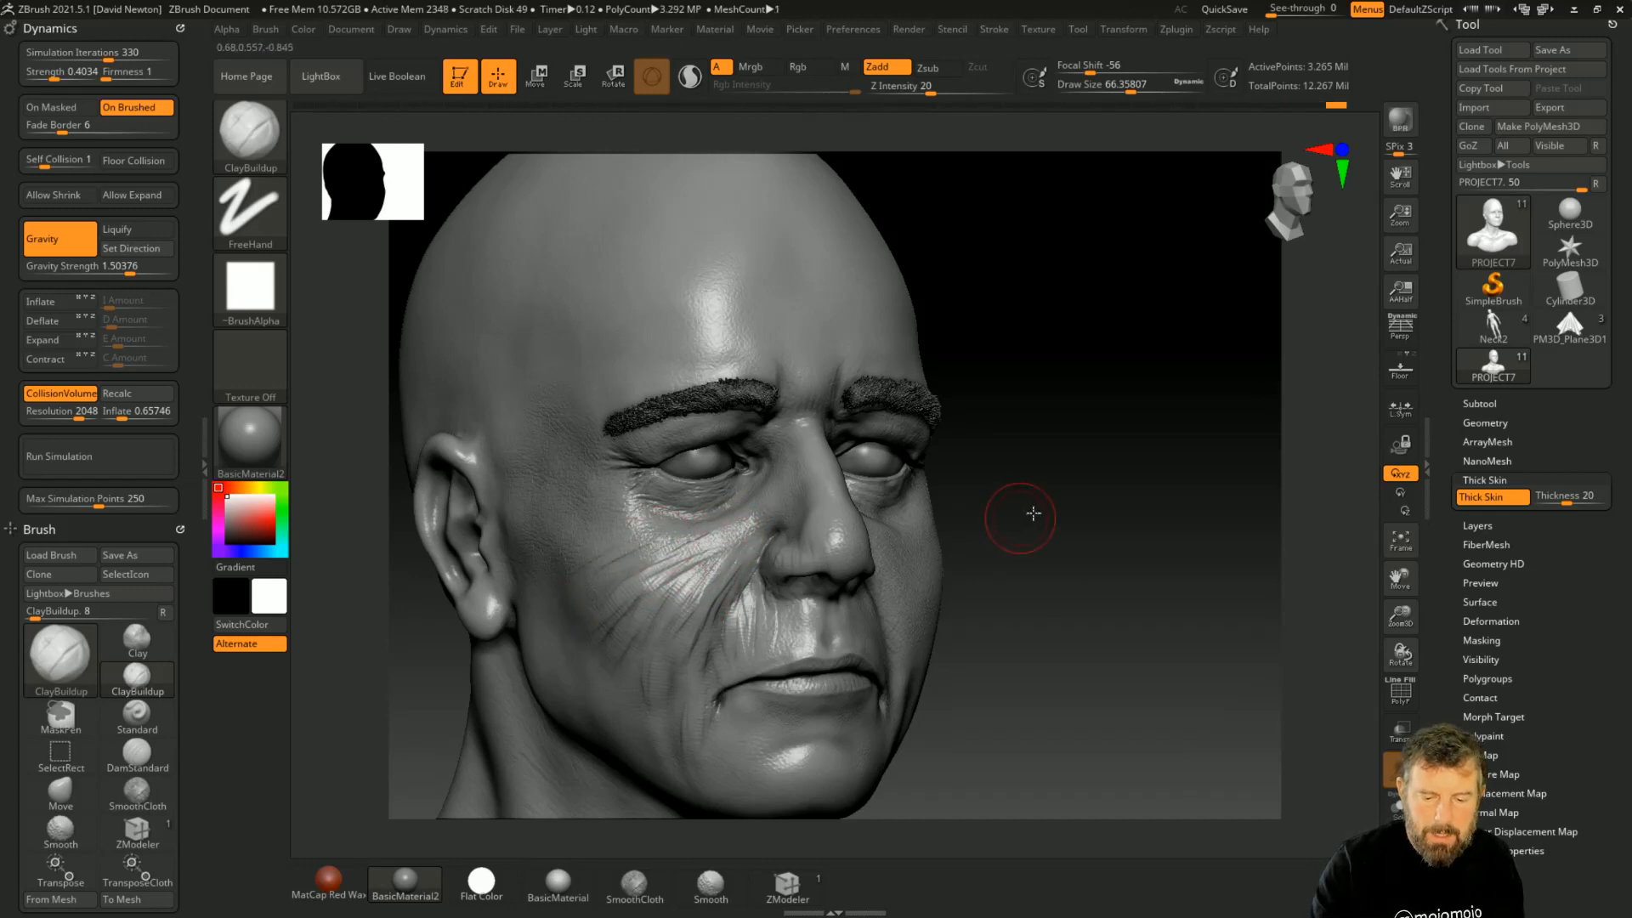
pyautogui.moveTo(1025, 516); pyautogui.dragTo(1063, 521)
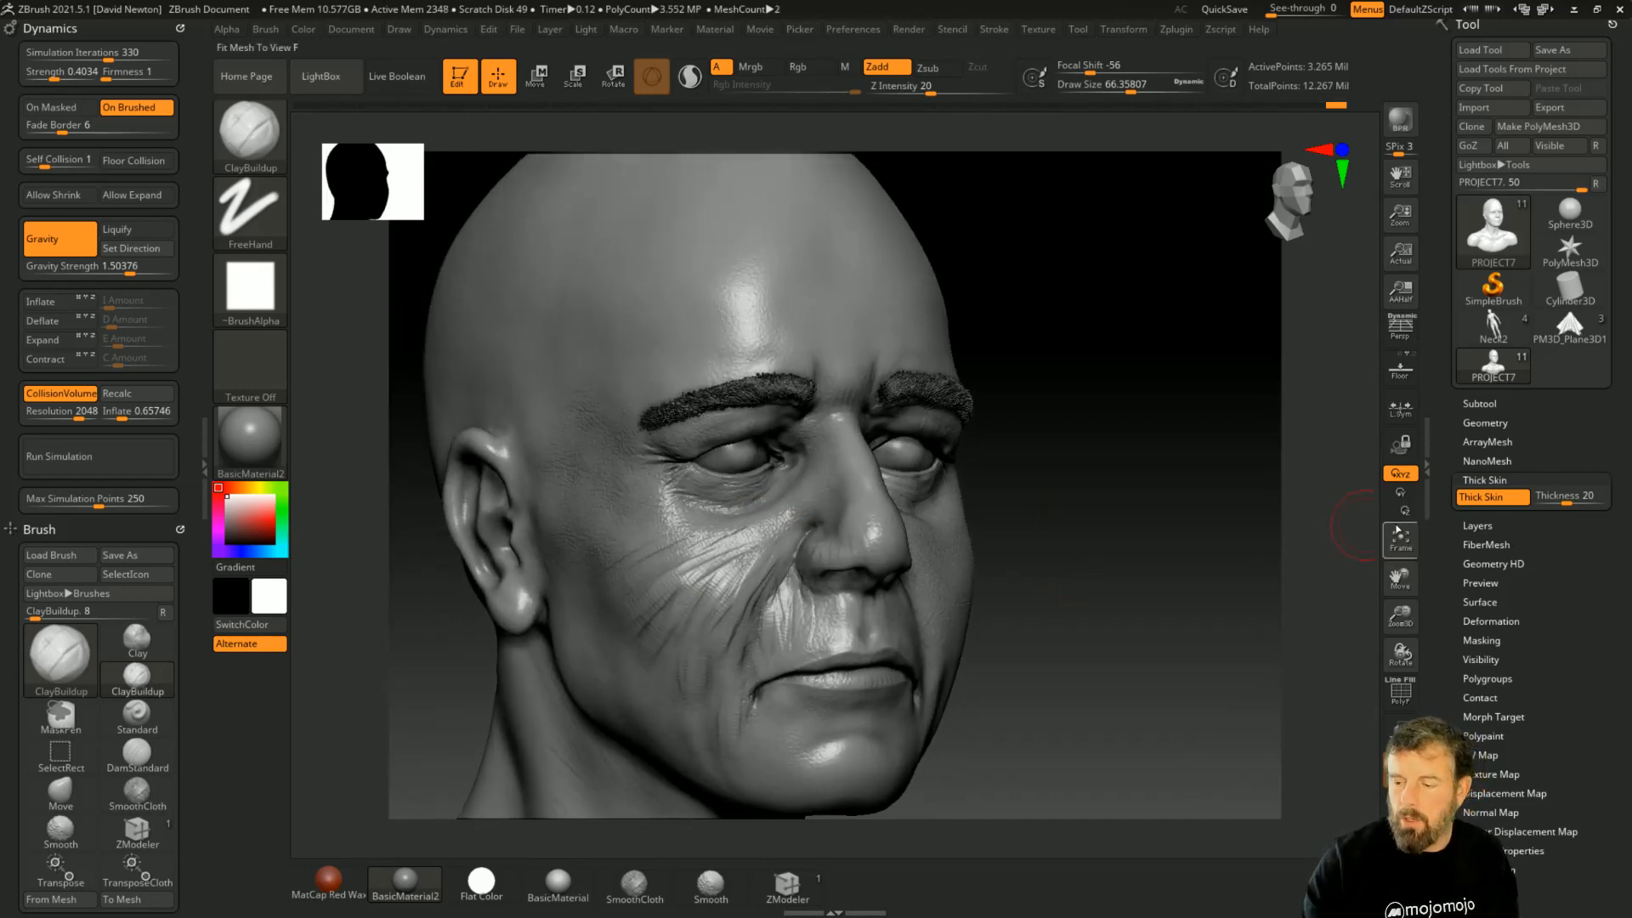
# Step: Lower the Thick Skin thickness to 0.0001
pyautogui.click(1486, 501)
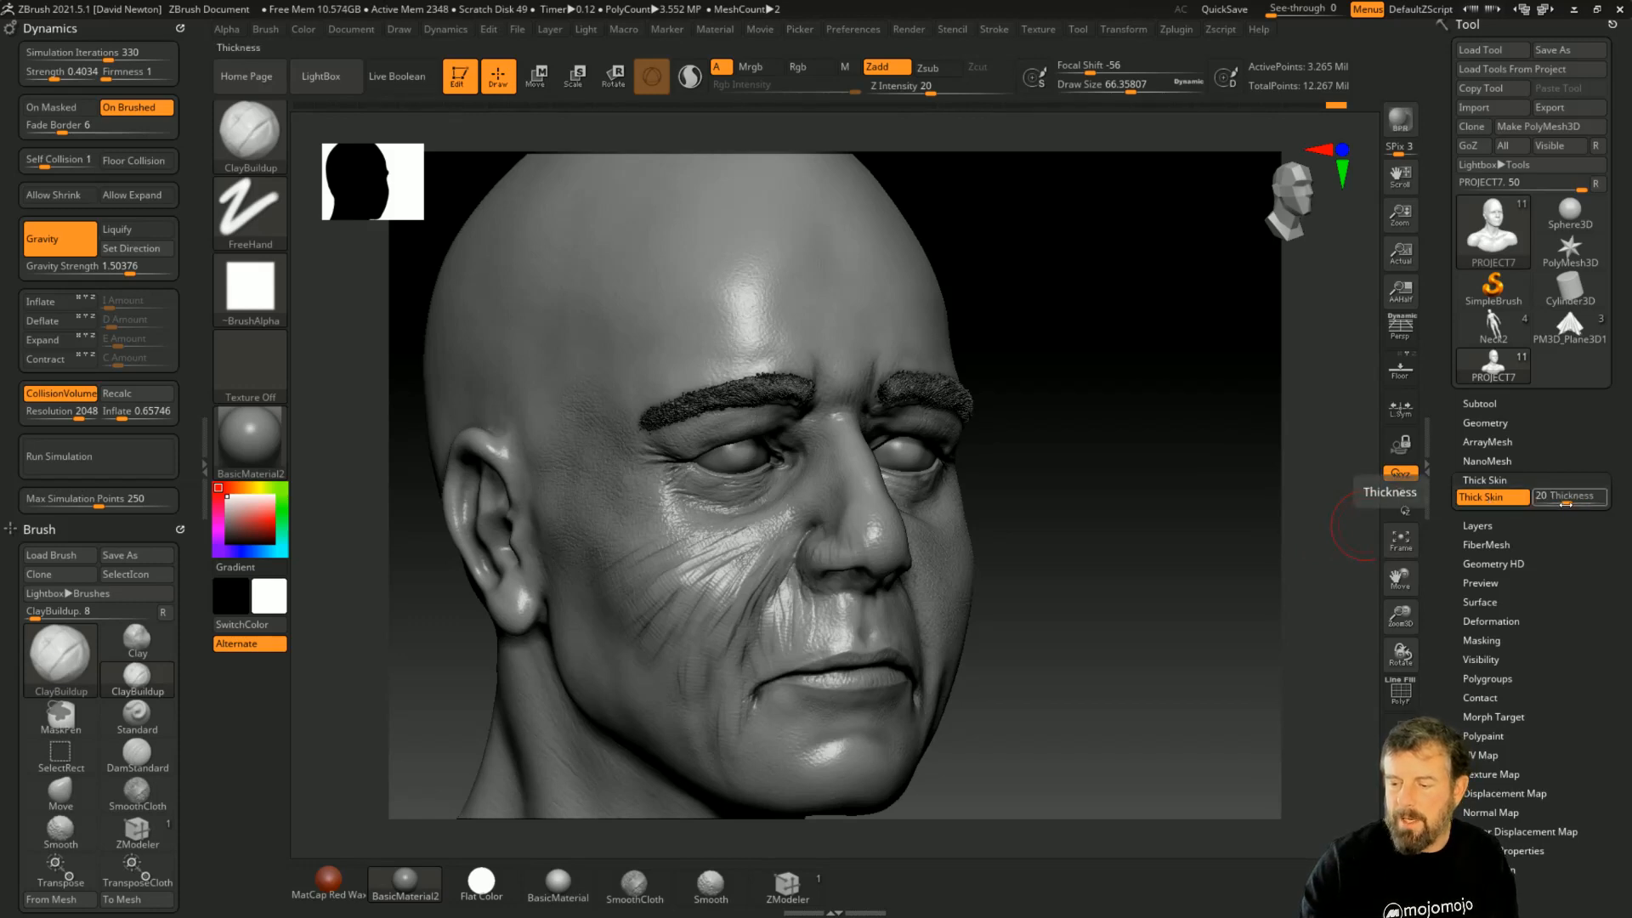
pyautogui.moveTo(1554, 503); pyautogui.dragTo(1540, 504)
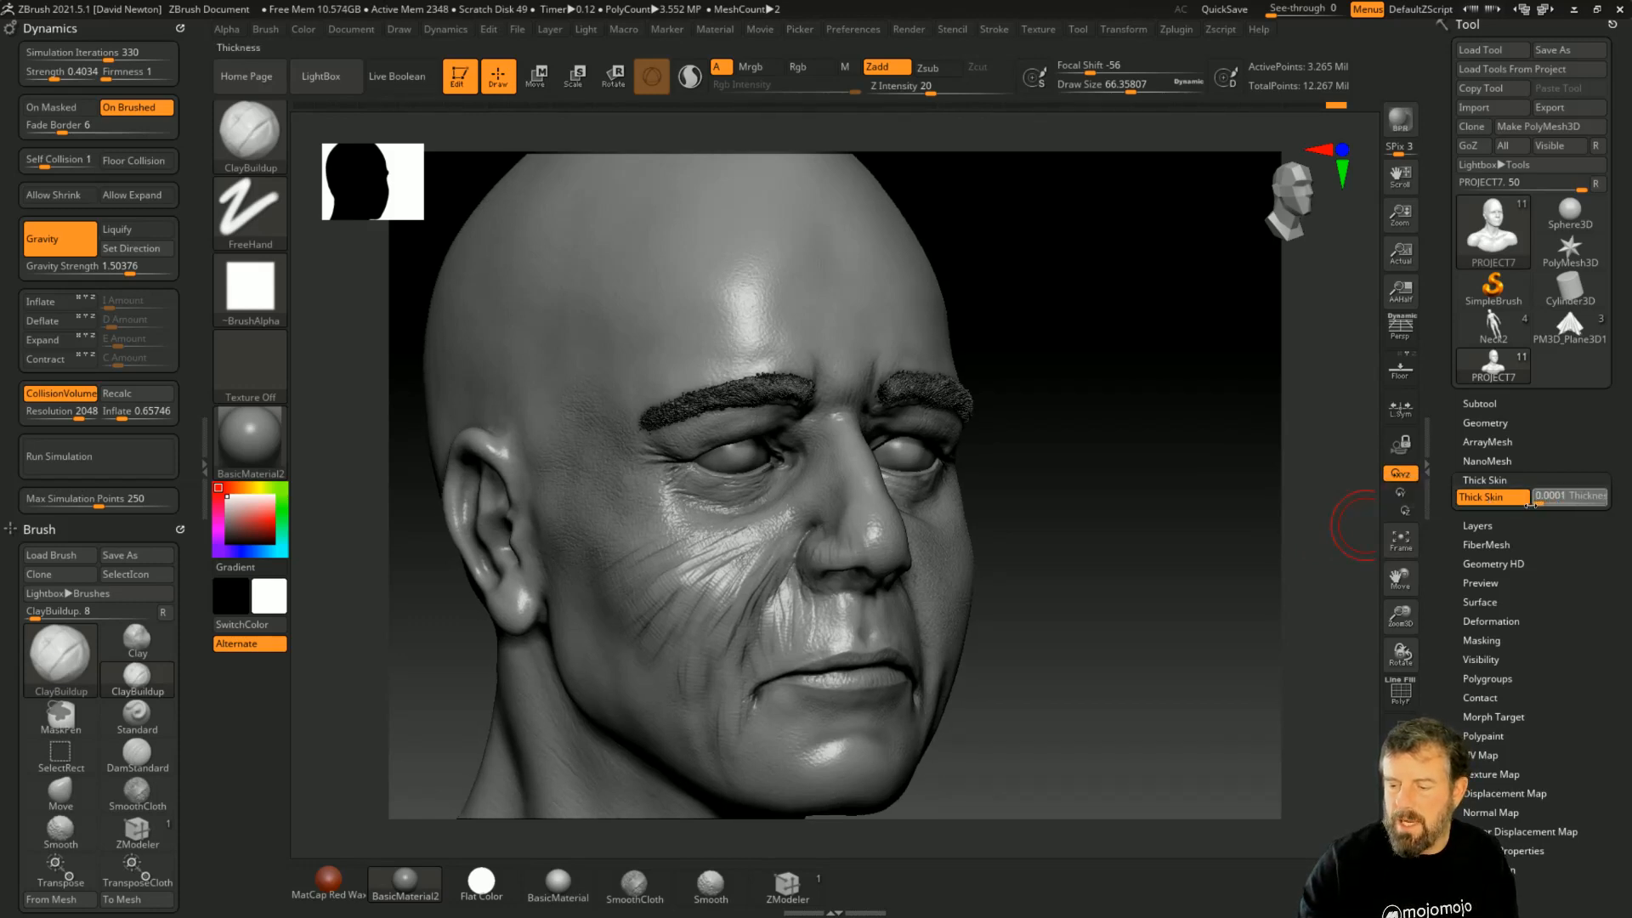
pyautogui.click(1543, 503)
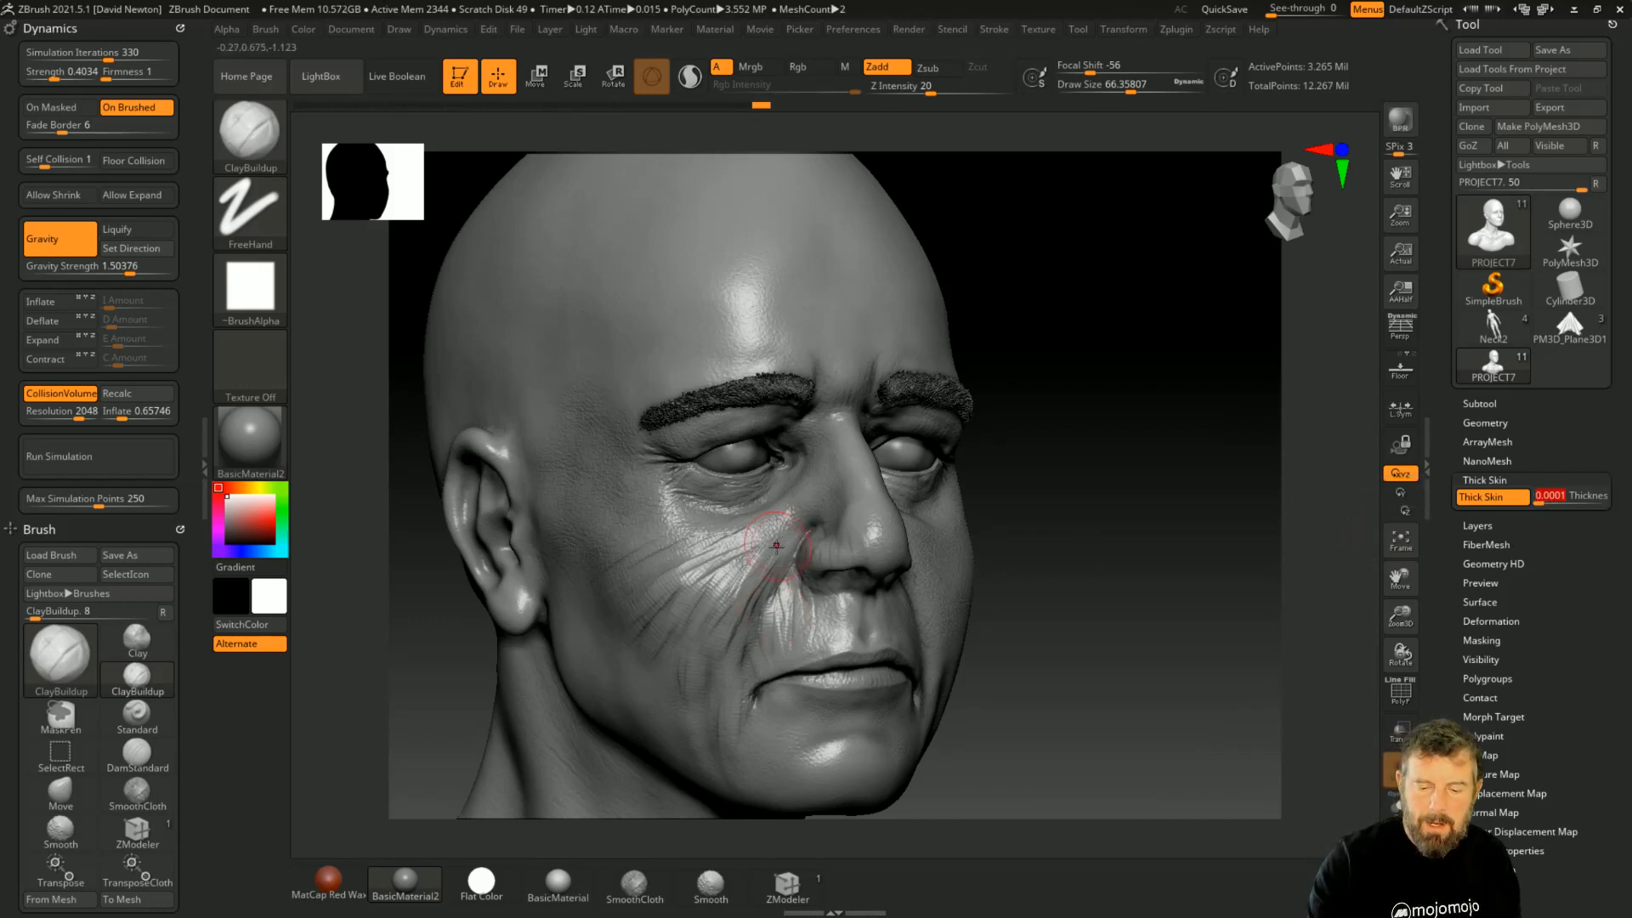
# Step: Brush over the built-up strokes on the cheek, nasolabial fold and upper lip to return them to the original skin surface
pyautogui.moveTo(743, 580); pyautogui.dragTo(707, 650)
pyautogui.moveTo(784, 554)
pyautogui.mouseDown()
pyautogui.moveTo(739, 642)
pyautogui.moveTo(765, 650)
pyautogui.mouseUp()
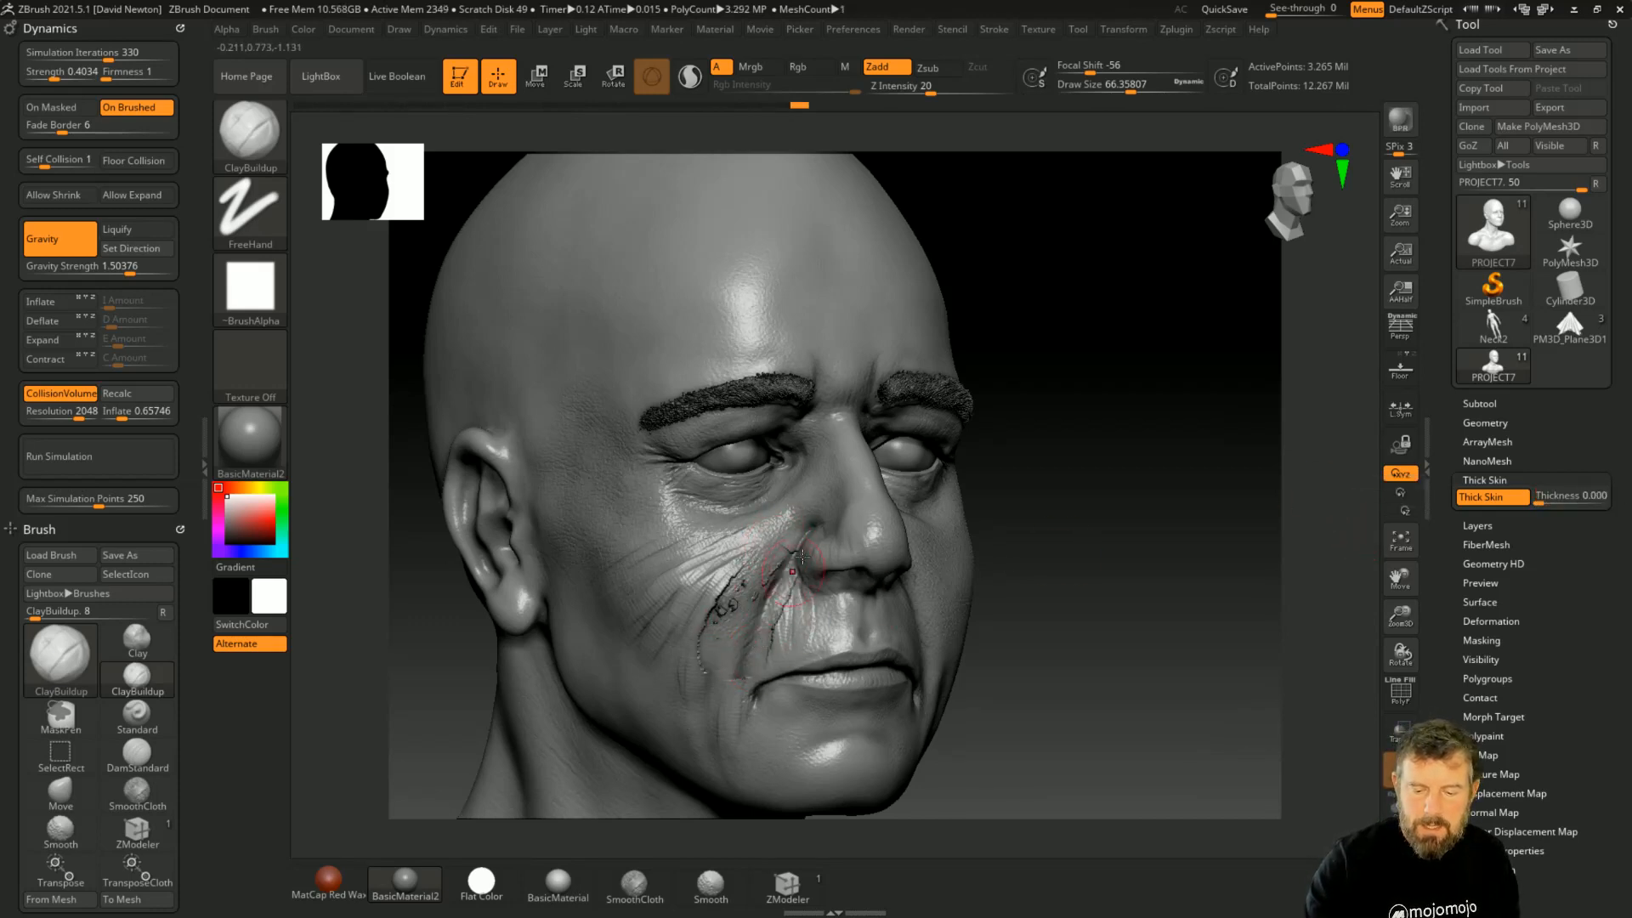
pyautogui.moveTo(795, 593)
pyautogui.mouseDown()
pyautogui.moveTo(803, 642)
pyautogui.moveTo(837, 591)
pyautogui.moveTo(833, 643)
pyautogui.mouseUp()
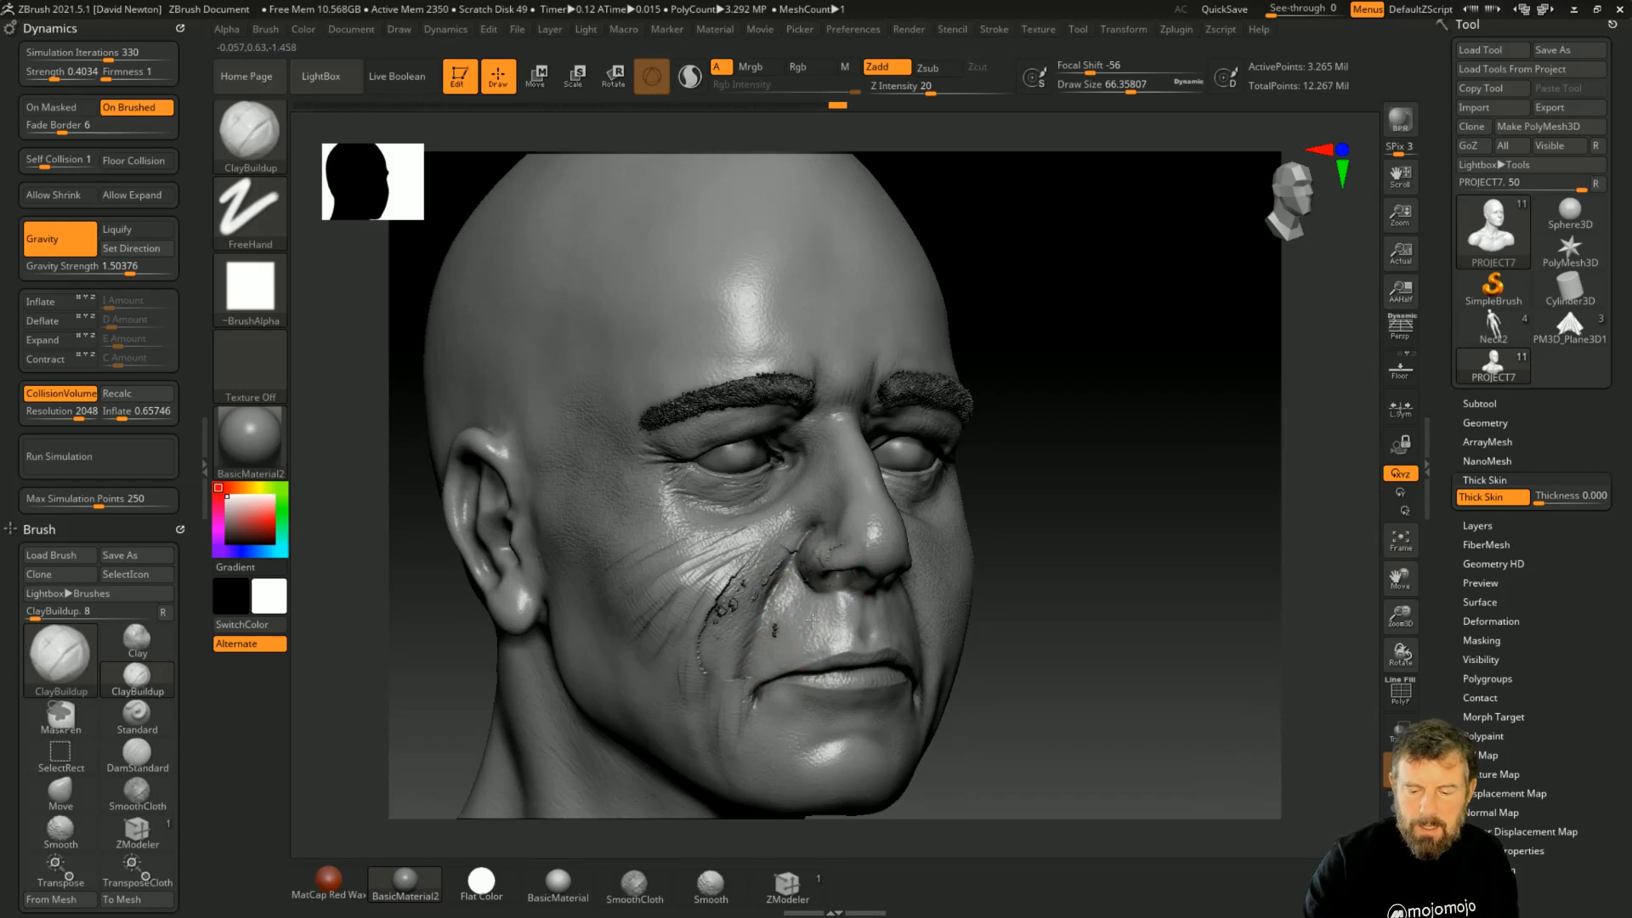
pyautogui.moveTo(829, 552)
pyautogui.mouseDown()
pyautogui.moveTo(812, 578)
pyautogui.moveTo(798, 544)
pyautogui.moveTo(765, 663)
pyautogui.mouseUp()
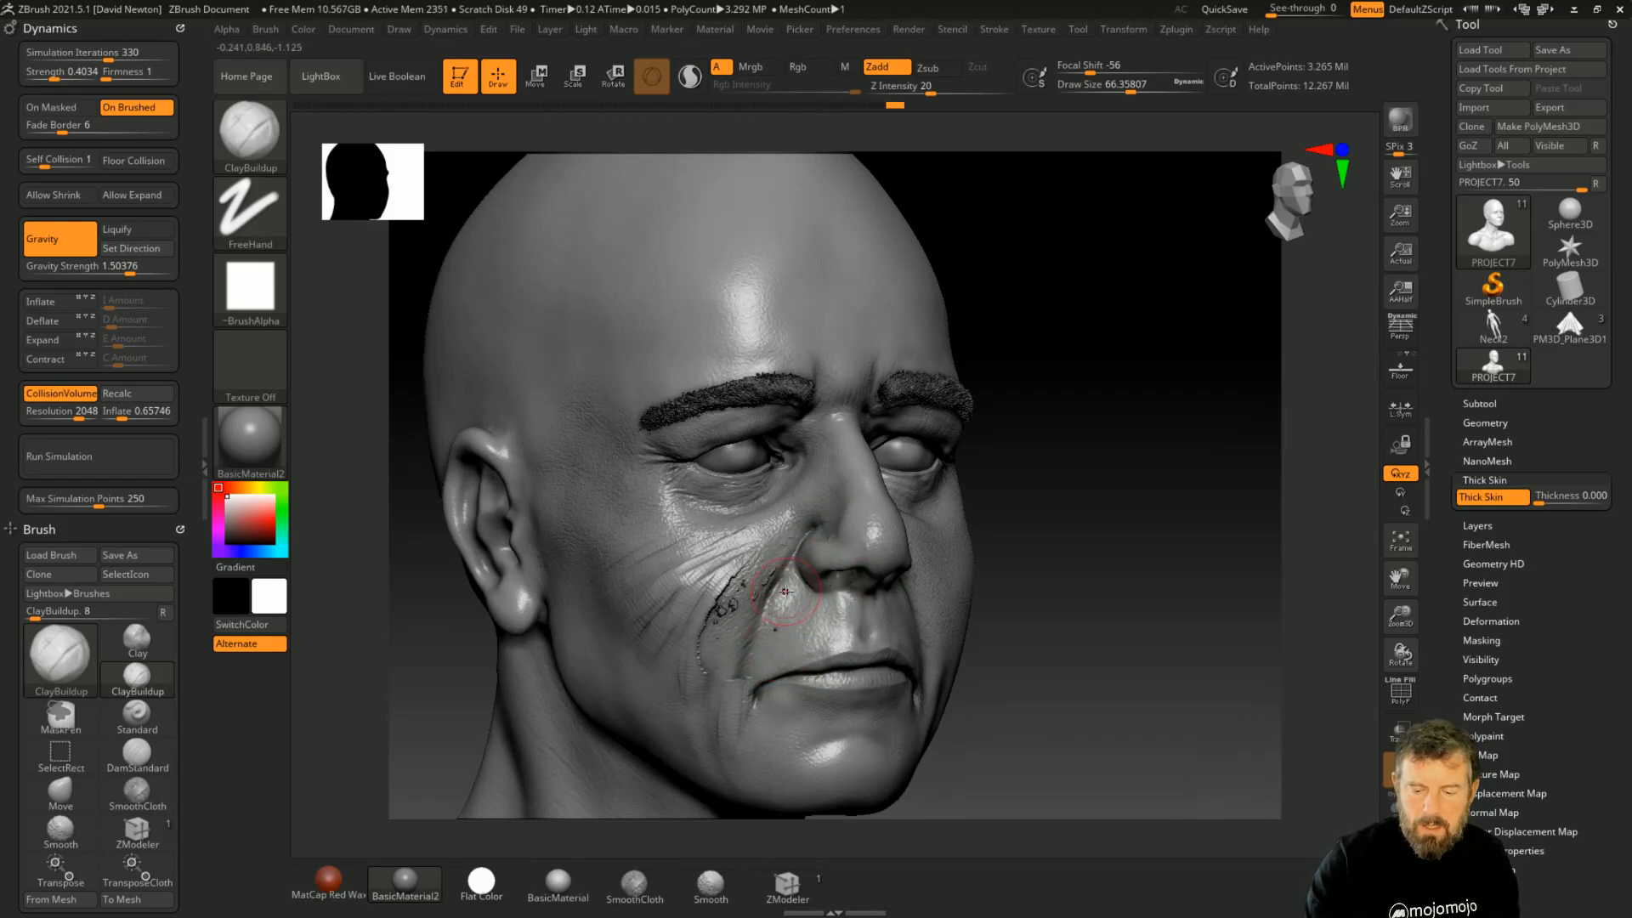
pyautogui.moveTo(738, 565)
pyautogui.mouseDown()
pyautogui.moveTo(714, 633)
pyautogui.moveTo(676, 607)
pyautogui.moveTo(615, 615)
pyautogui.mouseUp()
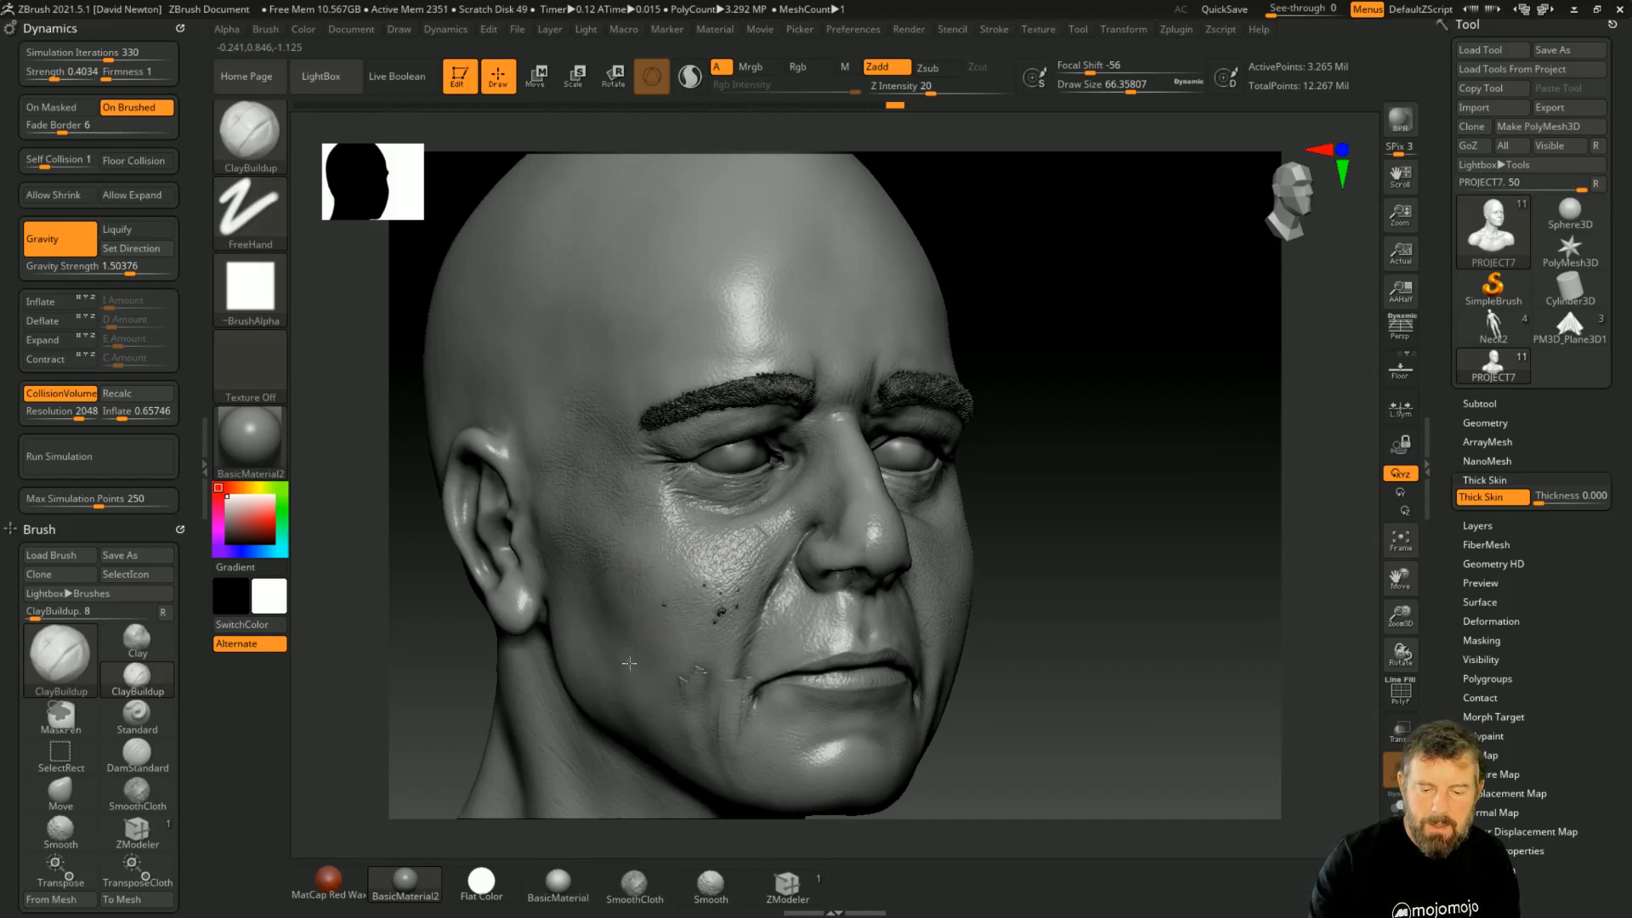
pyautogui.moveTo(704, 637)
pyautogui.mouseDown()
pyautogui.moveTo(740, 715)
pyautogui.moveTo(732, 785)
pyautogui.mouseUp()
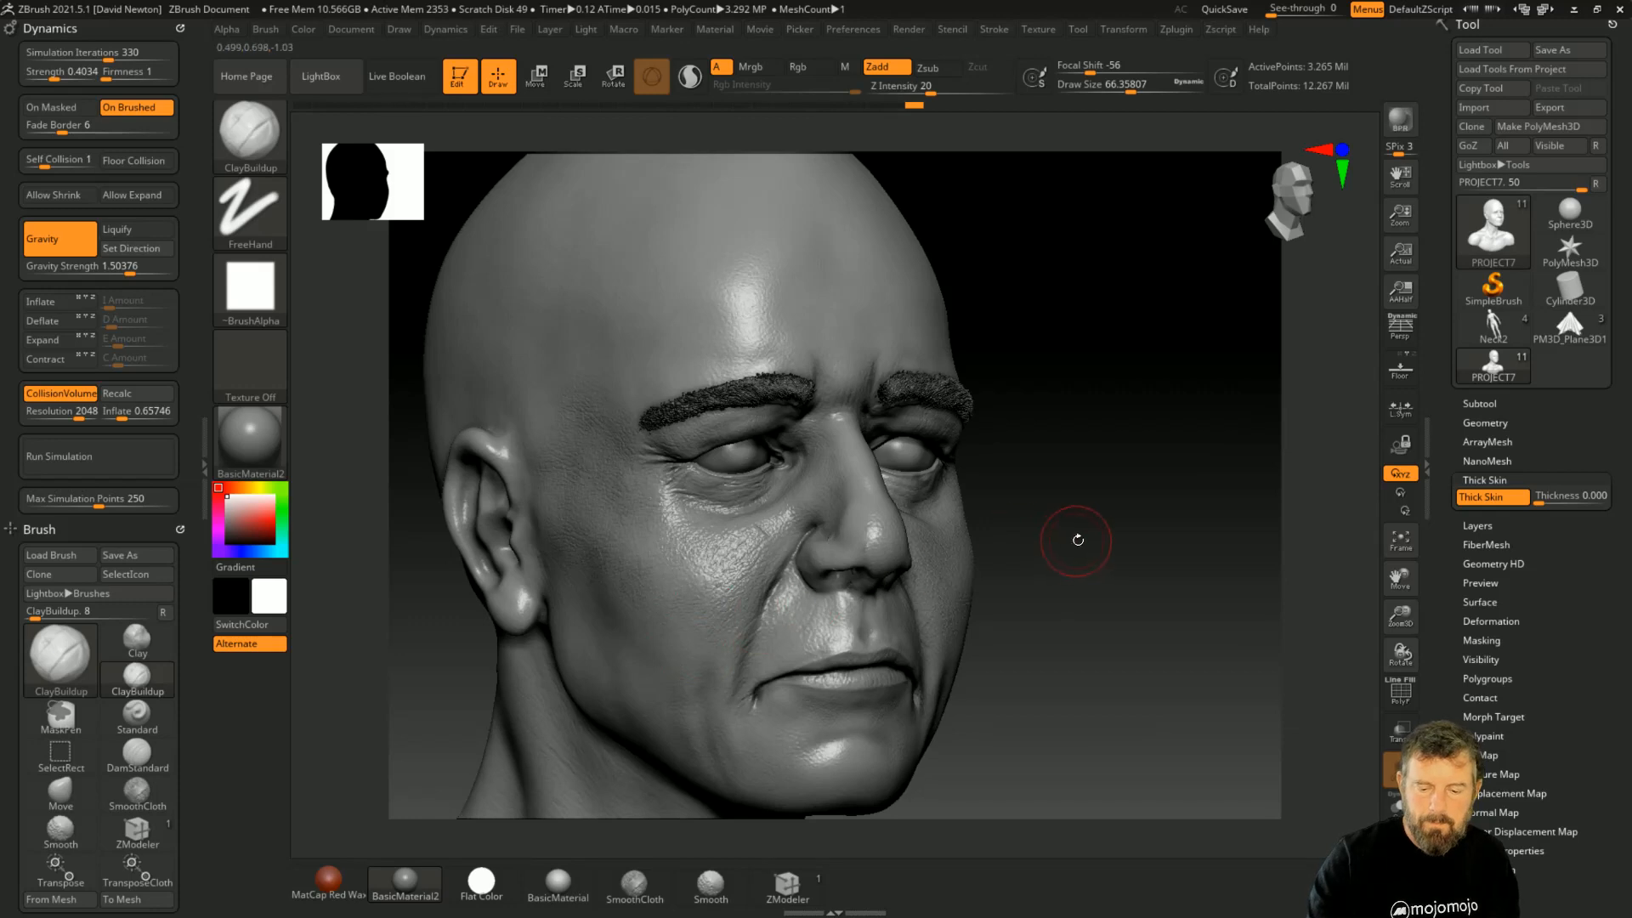
pyautogui.moveTo(1075, 539); pyautogui.dragTo(1077, 538)
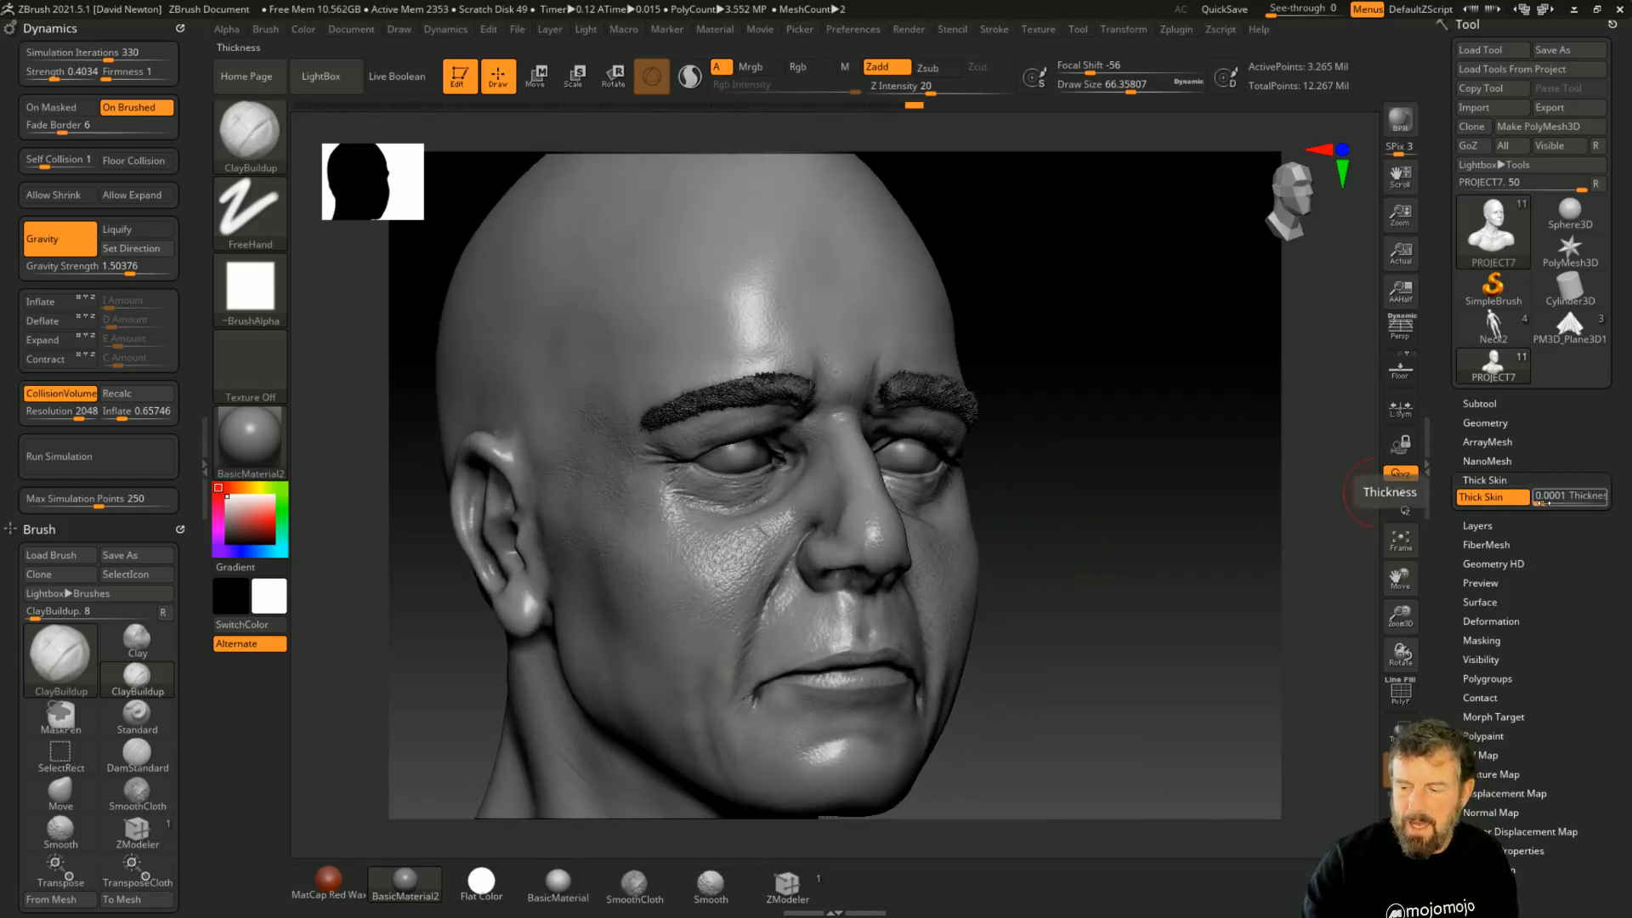
# Step: Set the Thick Skin thickness to about 9.9 and build up vertical clay strokes from under the eye down the cheek
pyautogui.moveTo(1544, 503); pyautogui.dragTo(1562, 503)
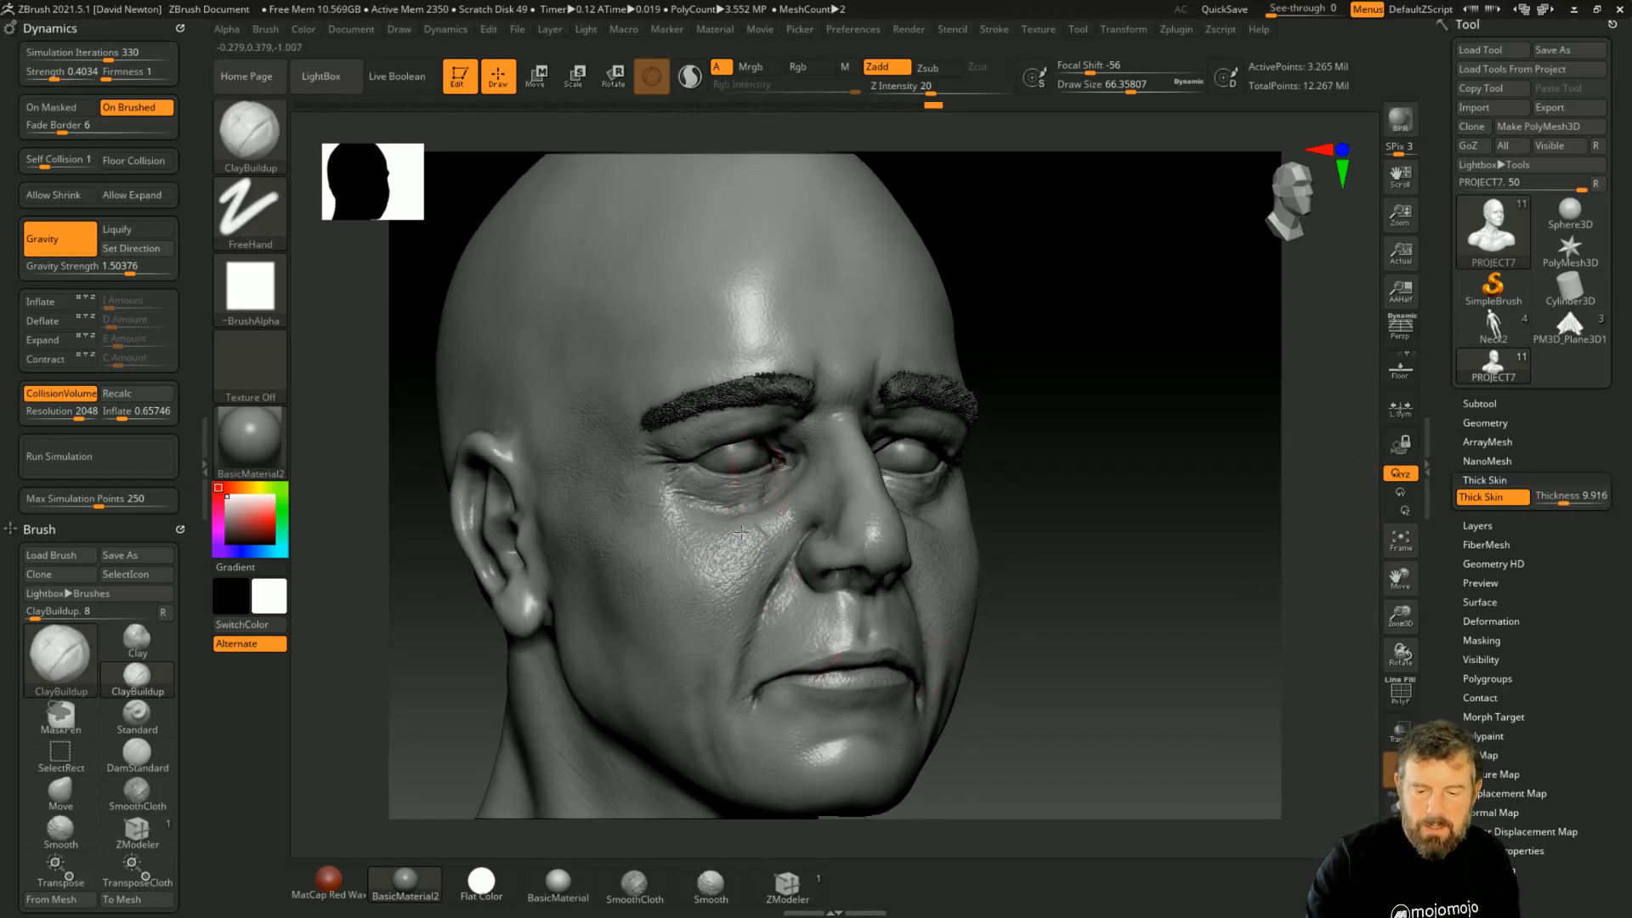
pyautogui.moveTo(738, 483)
pyautogui.mouseDown()
pyautogui.moveTo(722, 525)
pyautogui.moveTo(679, 544)
pyautogui.mouseUp()
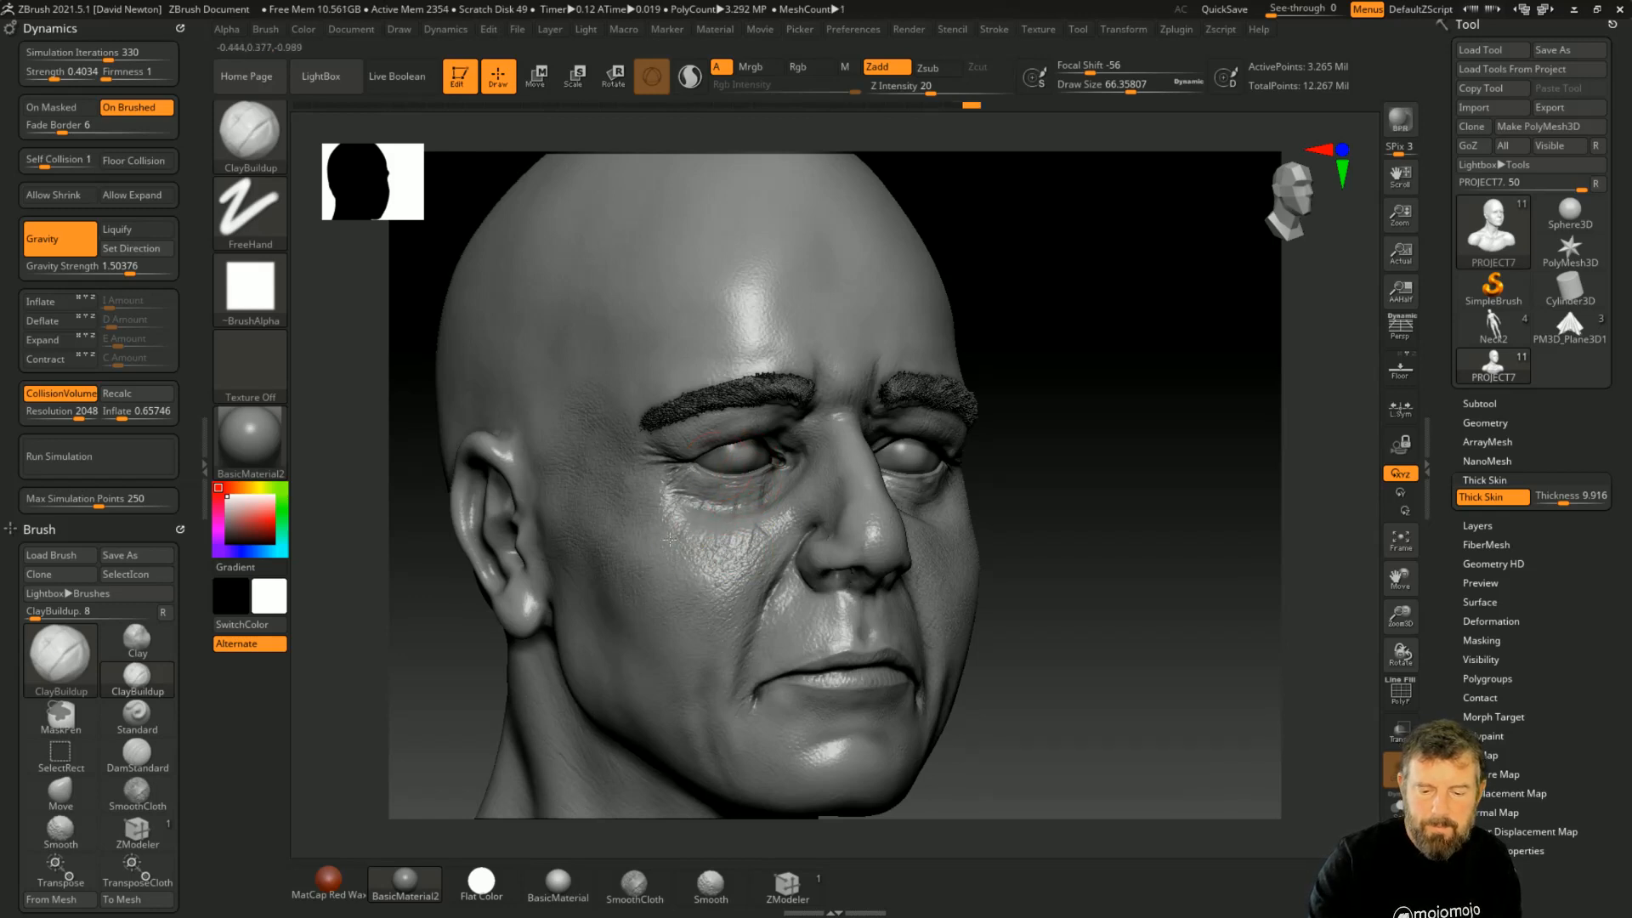
pyautogui.moveTo(690, 473)
pyautogui.mouseDown()
pyautogui.moveTo(666, 536)
pyautogui.moveTo(715, 510)
pyautogui.moveTo(714, 559)
pyautogui.mouseUp()
pyautogui.moveTo(753, 507); pyautogui.dragTo(750, 543)
pyautogui.moveTo(777, 473)
pyautogui.mouseDown()
pyautogui.moveTo(782, 548)
pyautogui.moveTo(722, 616)
pyautogui.mouseUp()
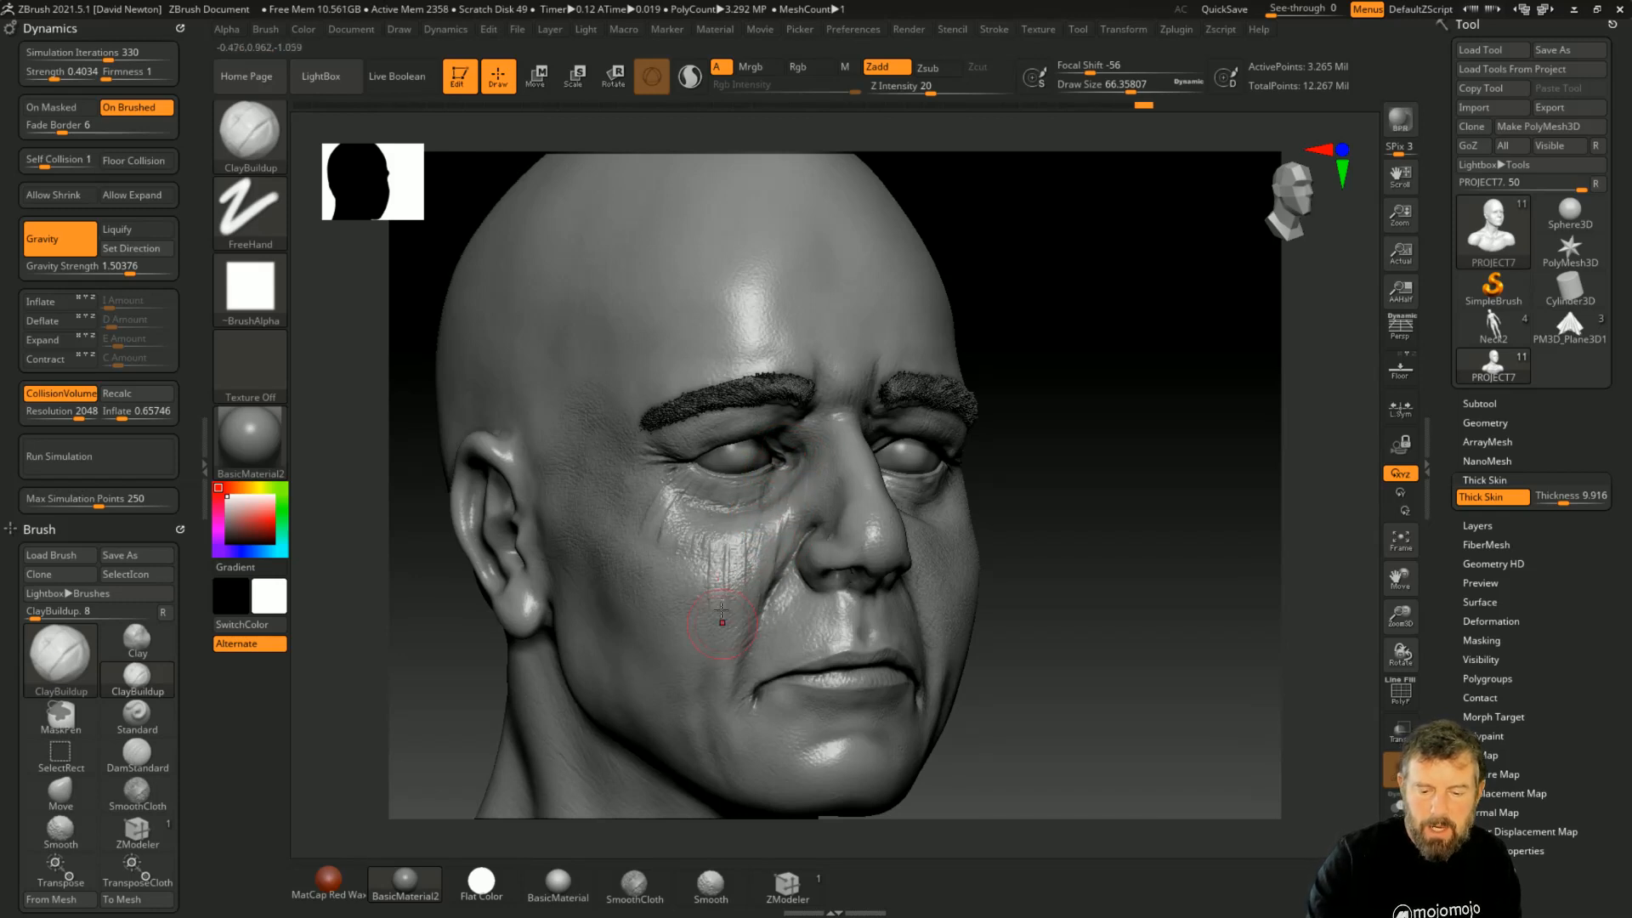
pyautogui.moveTo(711, 544); pyautogui.dragTo(684, 627)
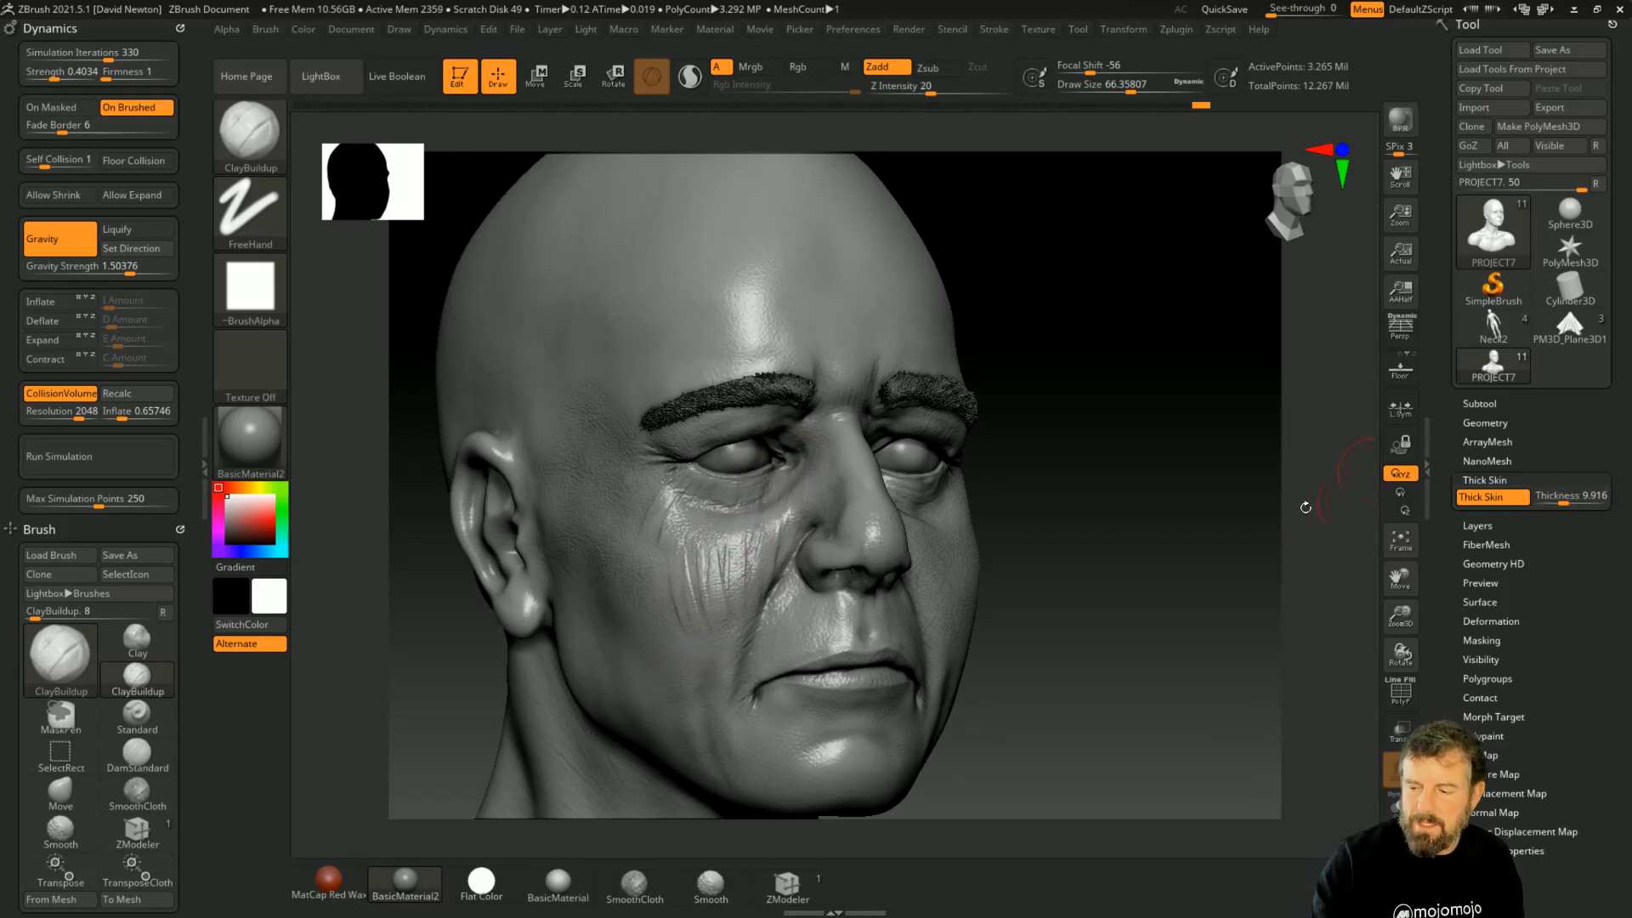
# Step: Extend the buildup with long vertical strokes along the outer cheek toward the jaw
pyautogui.moveTo(656, 515)
pyautogui.mouseDown()
pyautogui.moveTo(645, 648)
pyautogui.moveTo(647, 628)
pyautogui.mouseUp()
pyautogui.moveTo(639, 552); pyautogui.dragTo(637, 646)
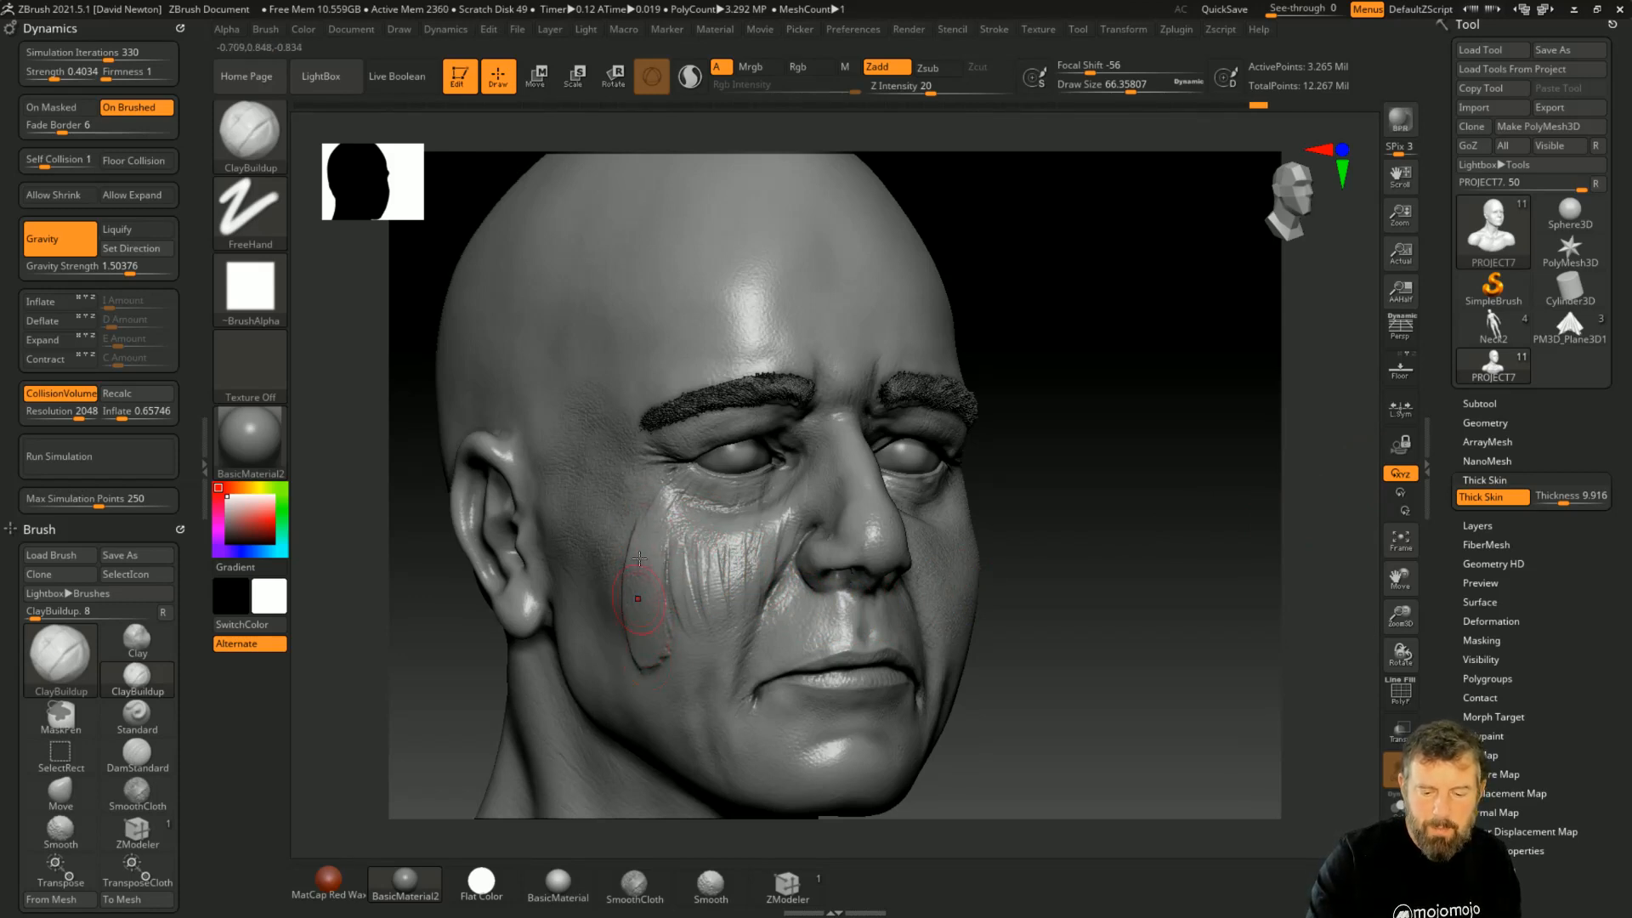
pyautogui.moveTo(673, 539); pyautogui.dragTo(676, 663)
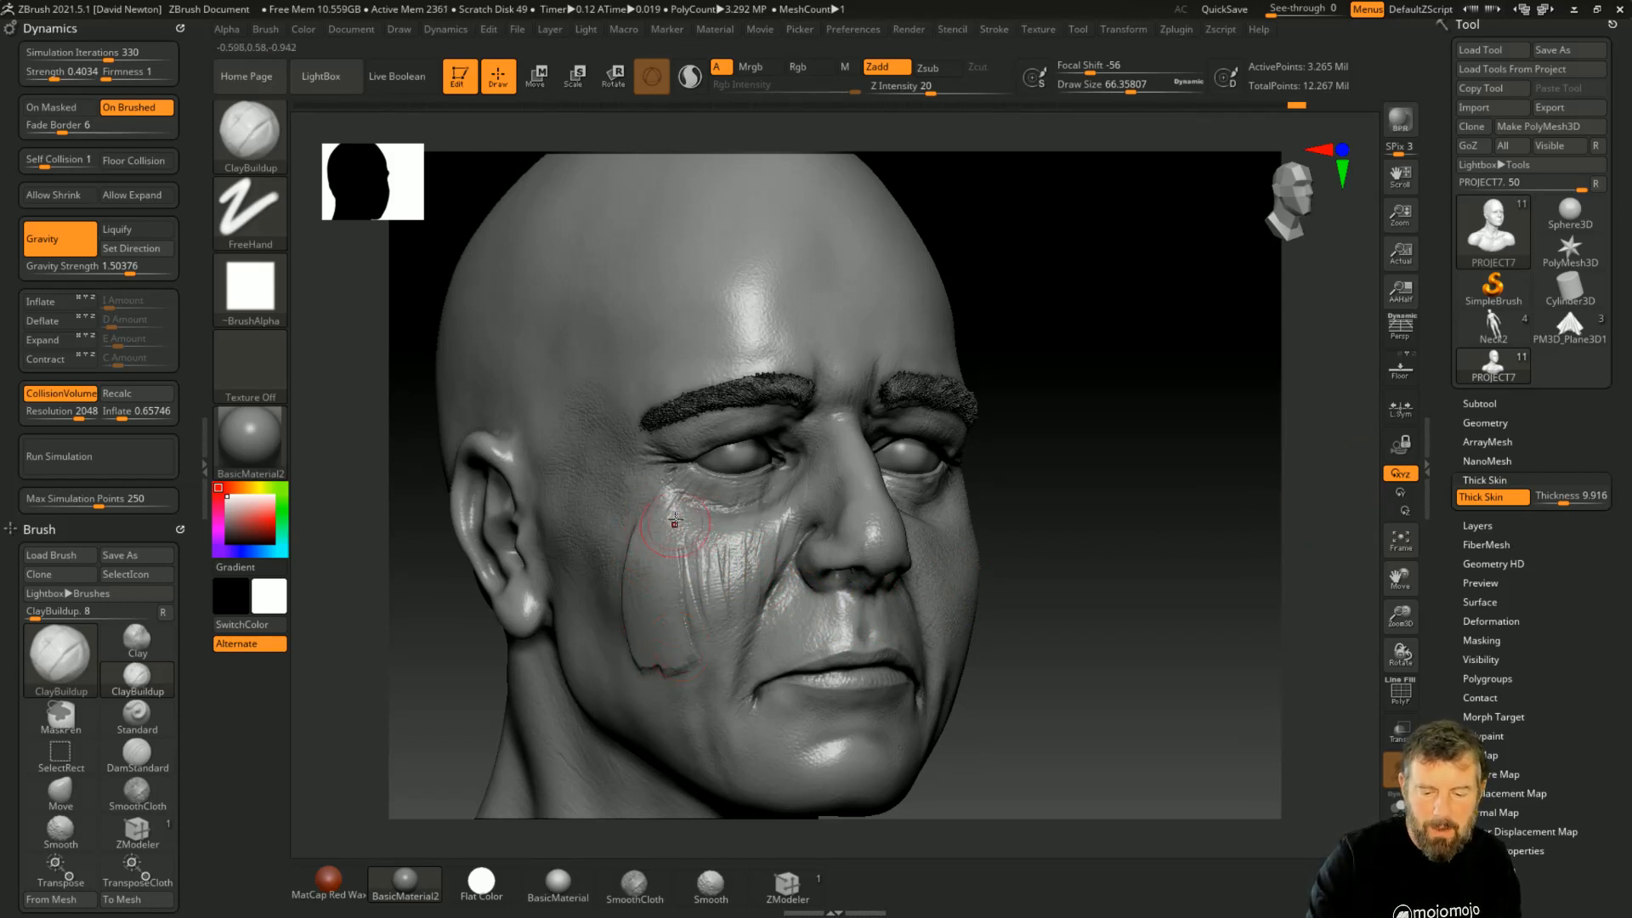
# Step: Build up and carve back the outer-cheek clay patch with vertical ClayBuildup strokes below the eye
pyautogui.moveTo(653, 533)
pyautogui.mouseDown()
pyautogui.moveTo(658, 663)
pyautogui.moveTo(652, 632)
pyautogui.mouseUp()
pyautogui.moveTo(1085, 491); pyautogui.dragTo(1131, 472)
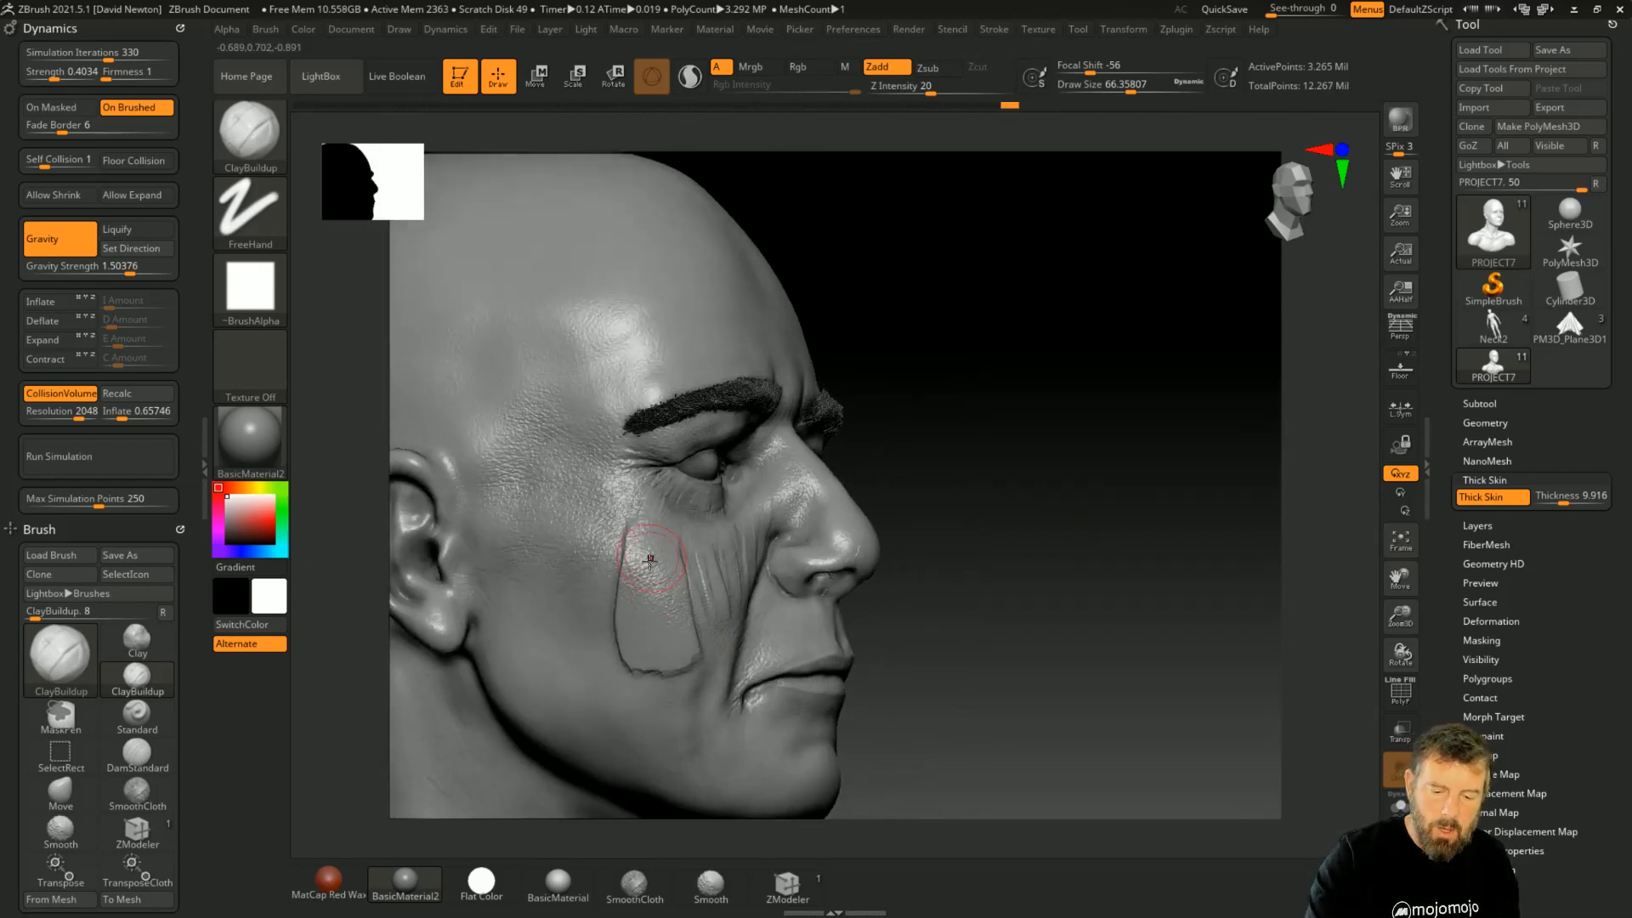
pyautogui.moveTo(972, 507); pyautogui.dragTo(1041, 507)
pyautogui.moveTo(659, 659)
pyautogui.mouseDown()
pyautogui.moveTo(633, 609)
pyautogui.moveTo(652, 551)
pyautogui.moveTo(649, 571)
pyautogui.moveTo(626, 542)
pyautogui.moveTo(643, 531)
pyautogui.mouseUp()
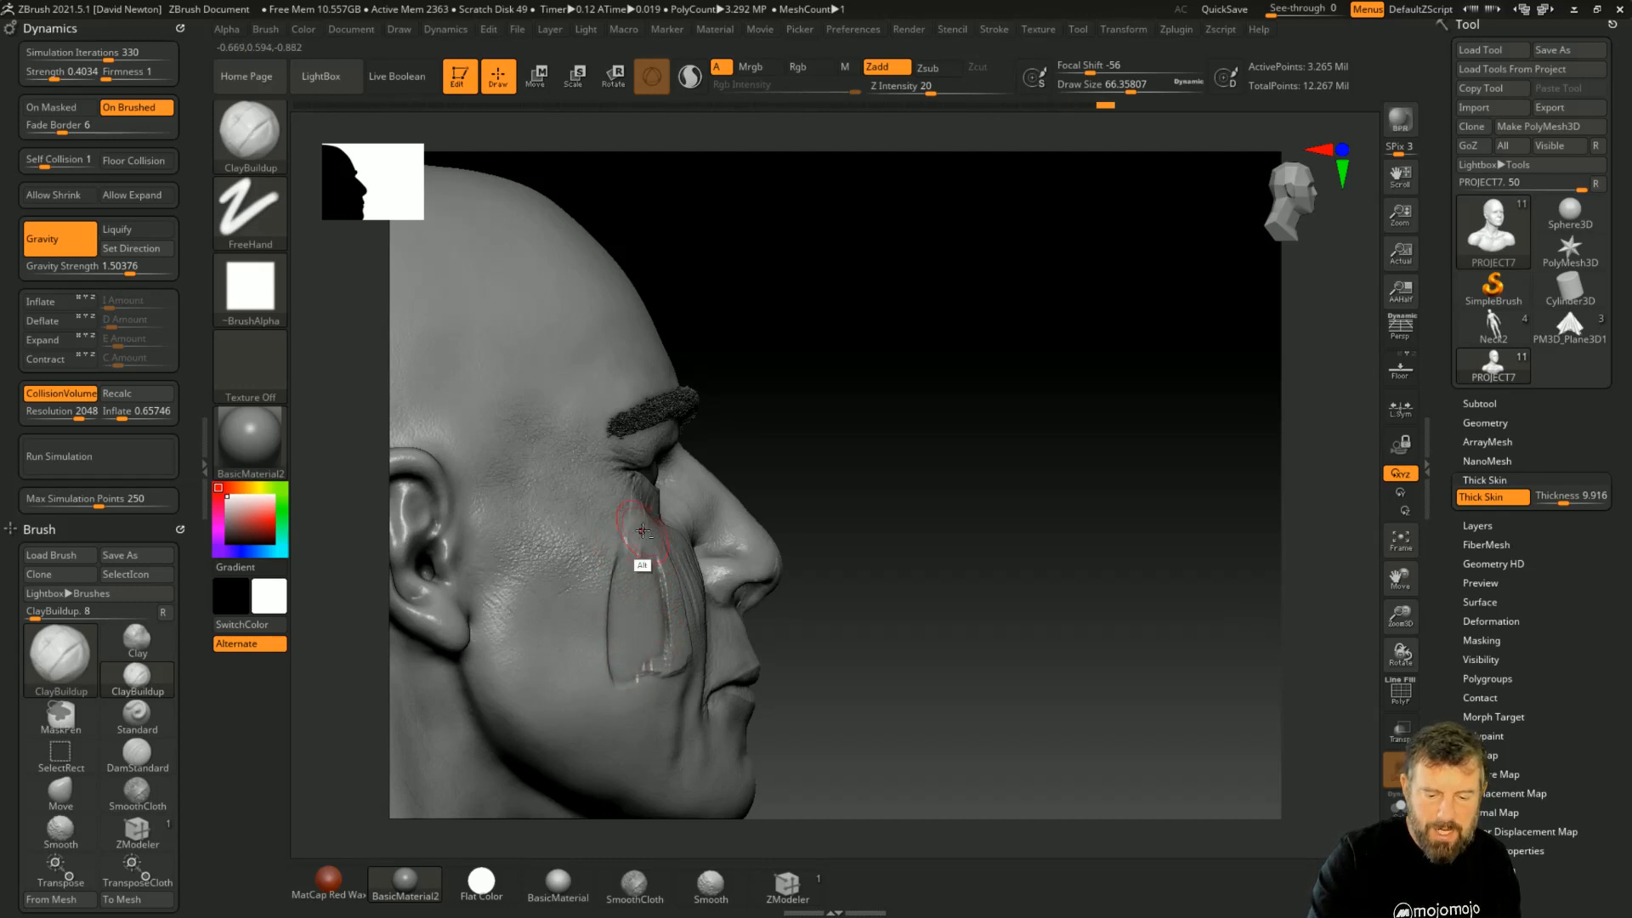
pyautogui.moveTo(935, 524); pyautogui.dragTo(731, 585)
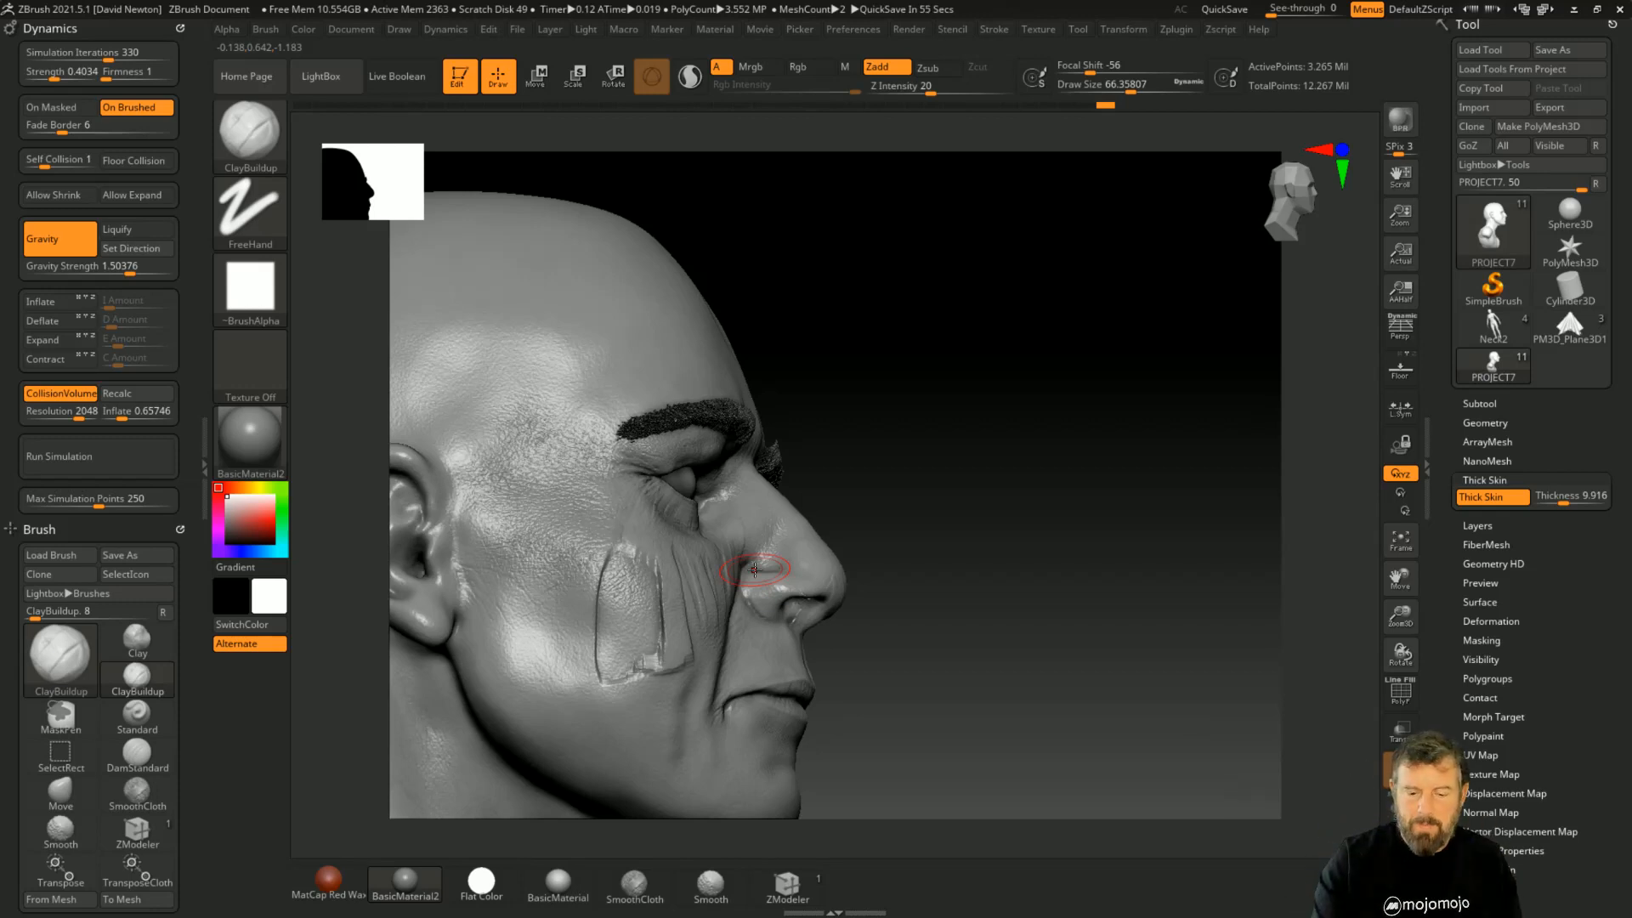
pyautogui.moveTo(983, 539)
pyautogui.mouseDown()
pyautogui.moveTo(969, 561)
pyautogui.moveTo(994, 552)
pyautogui.mouseUp()
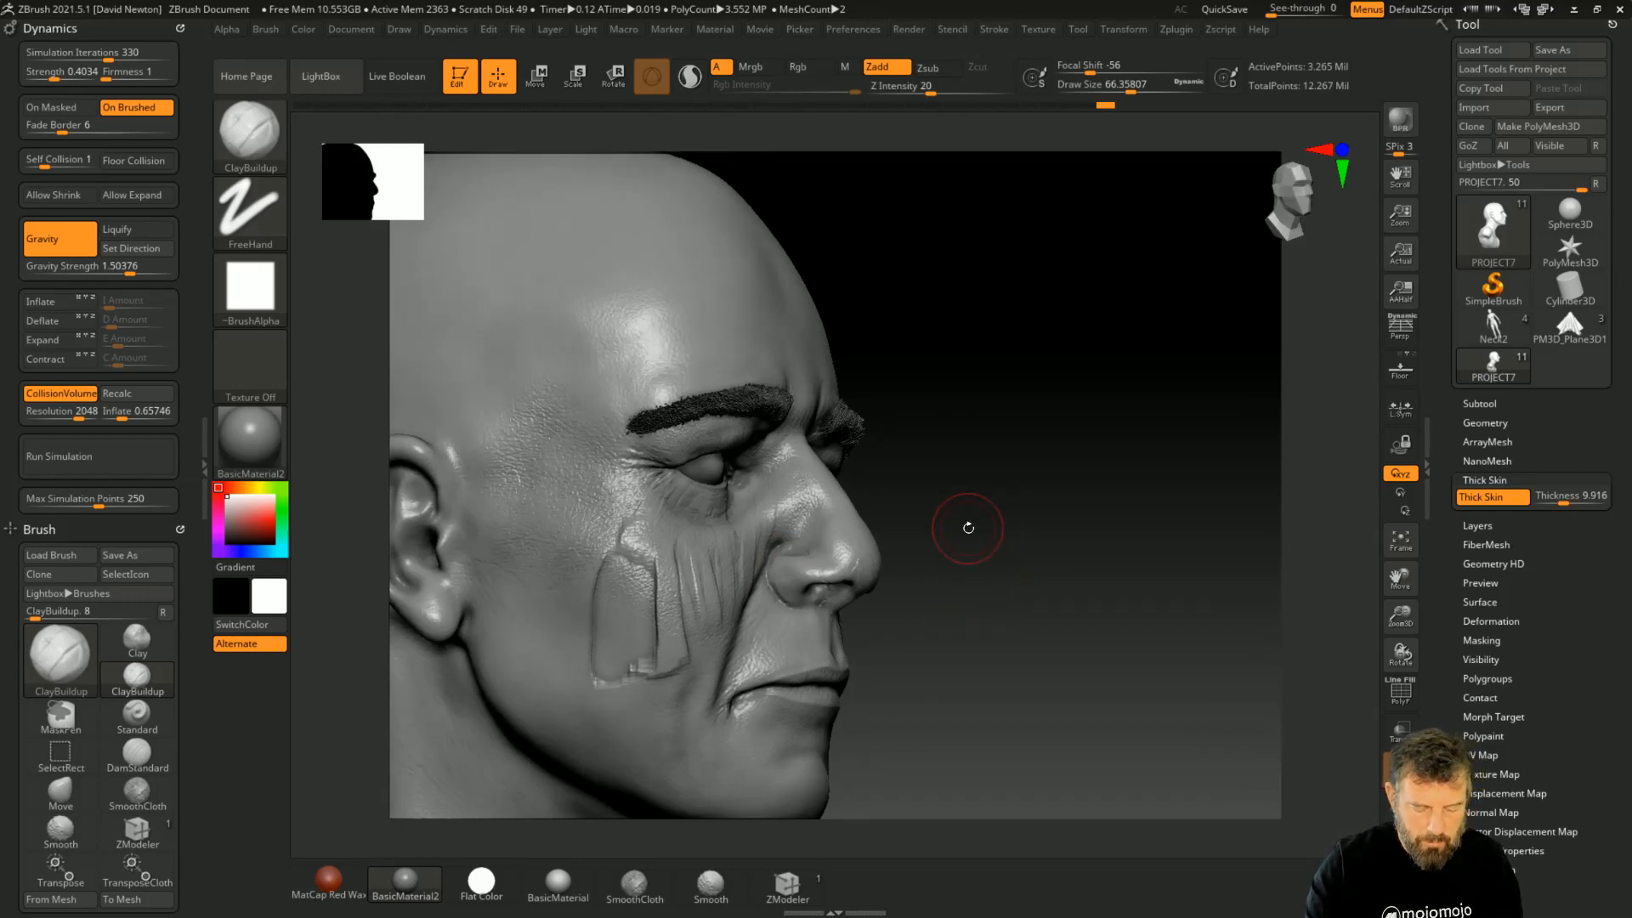
# Step: Switch to the Move brush and enlarge its draw size to about 160.6
pyautogui.press('b')
pyautogui.press('m')
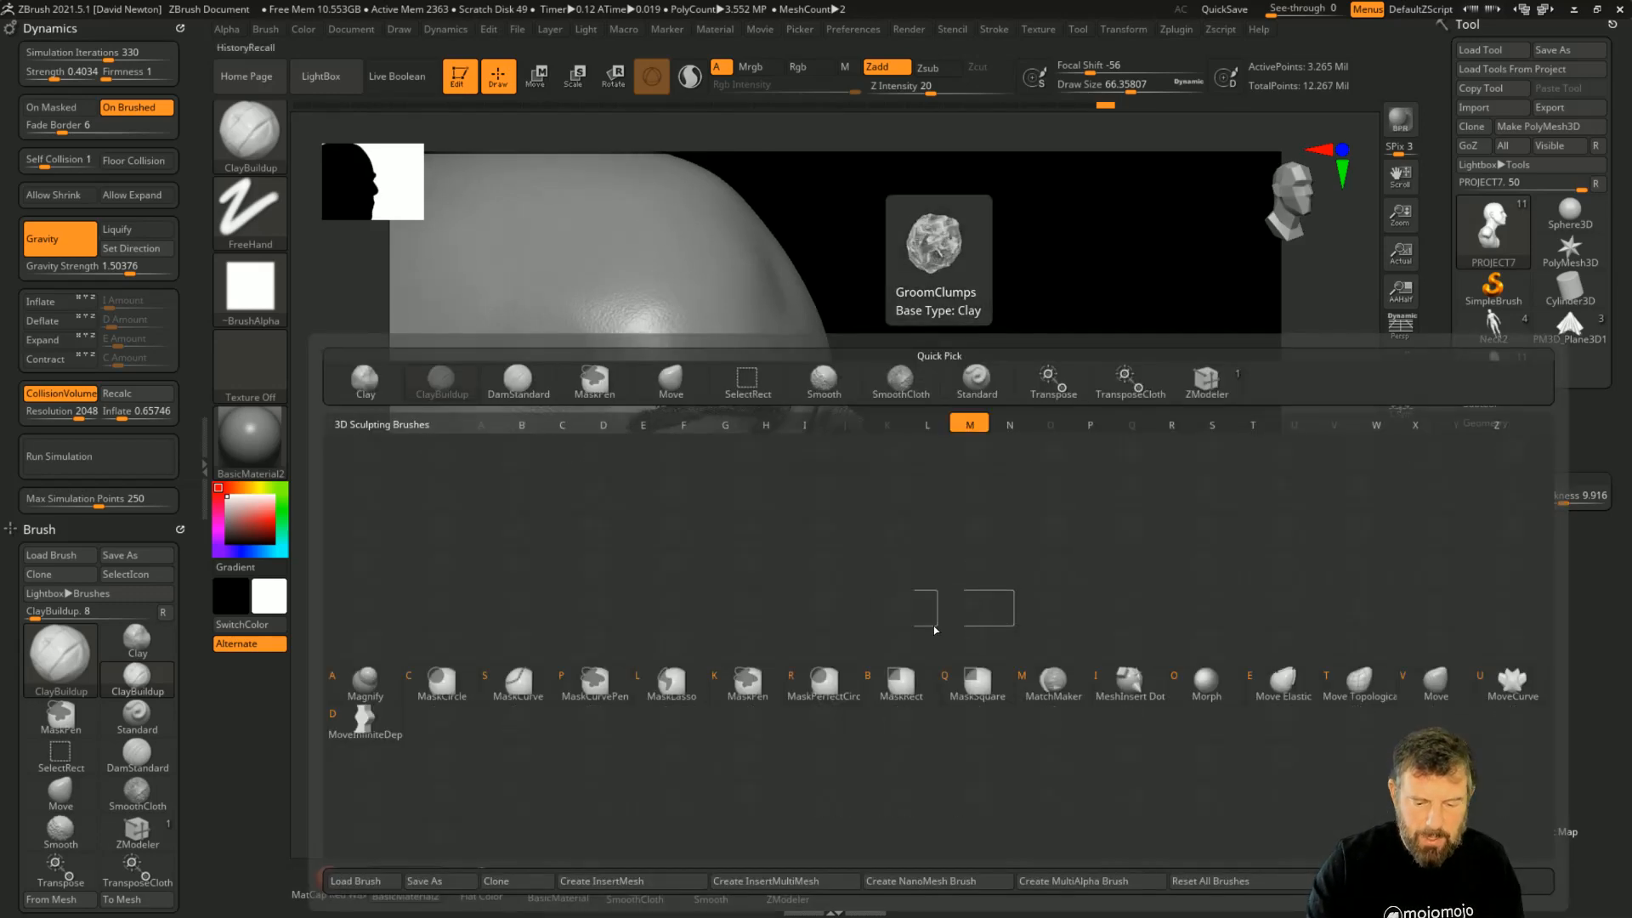
pyautogui.press('v')
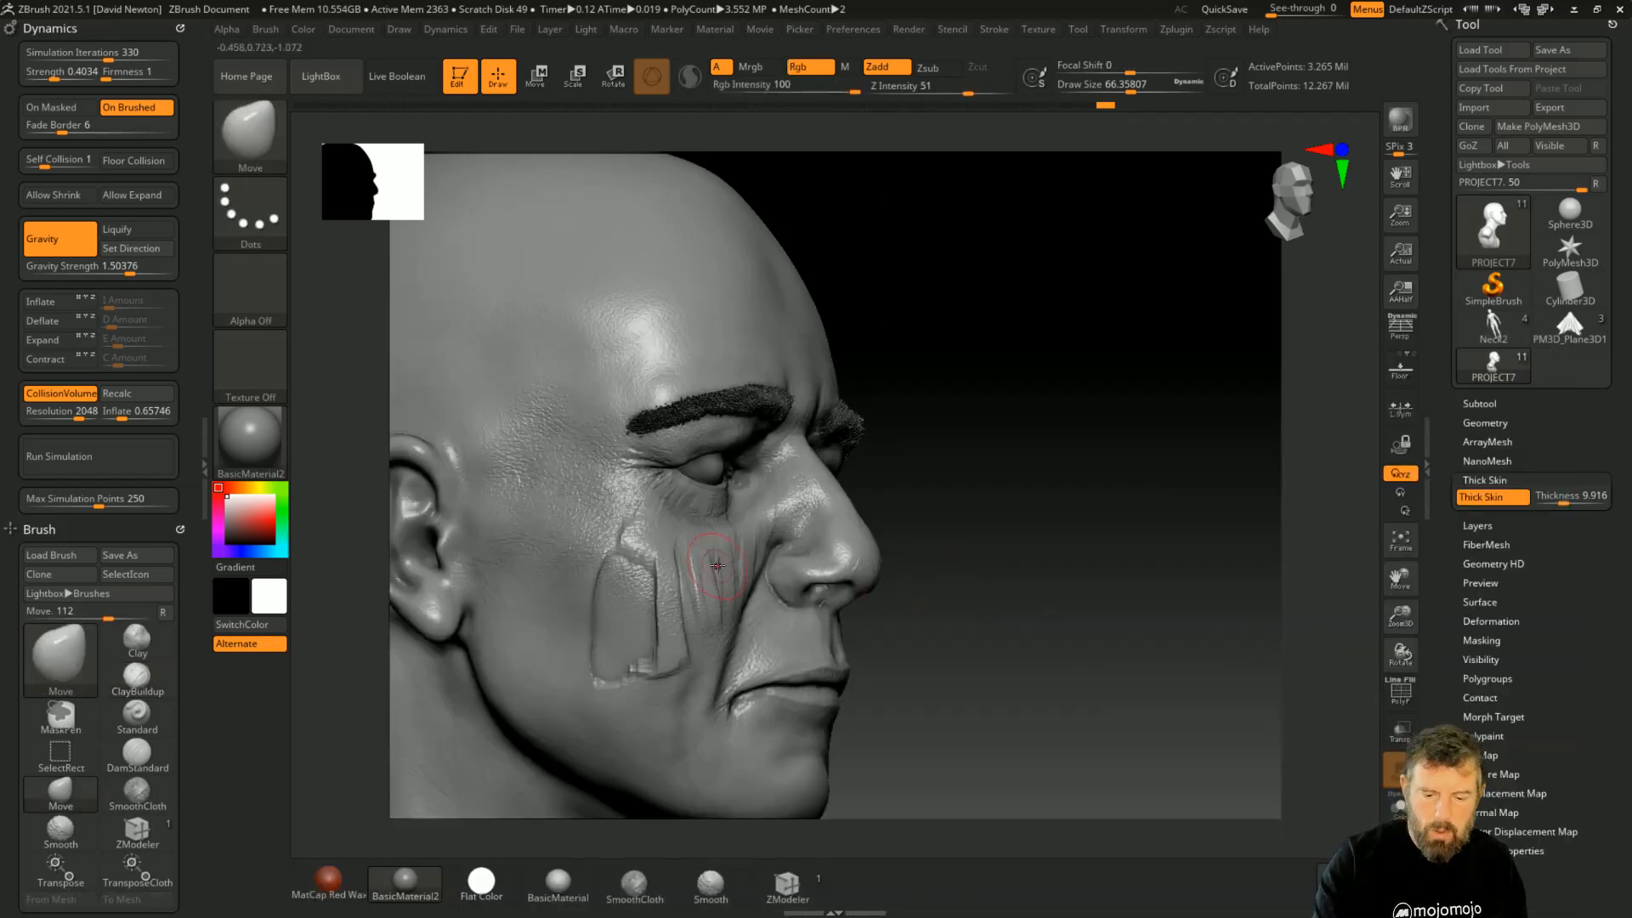
pyautogui.press('space')
pyautogui.press('space')
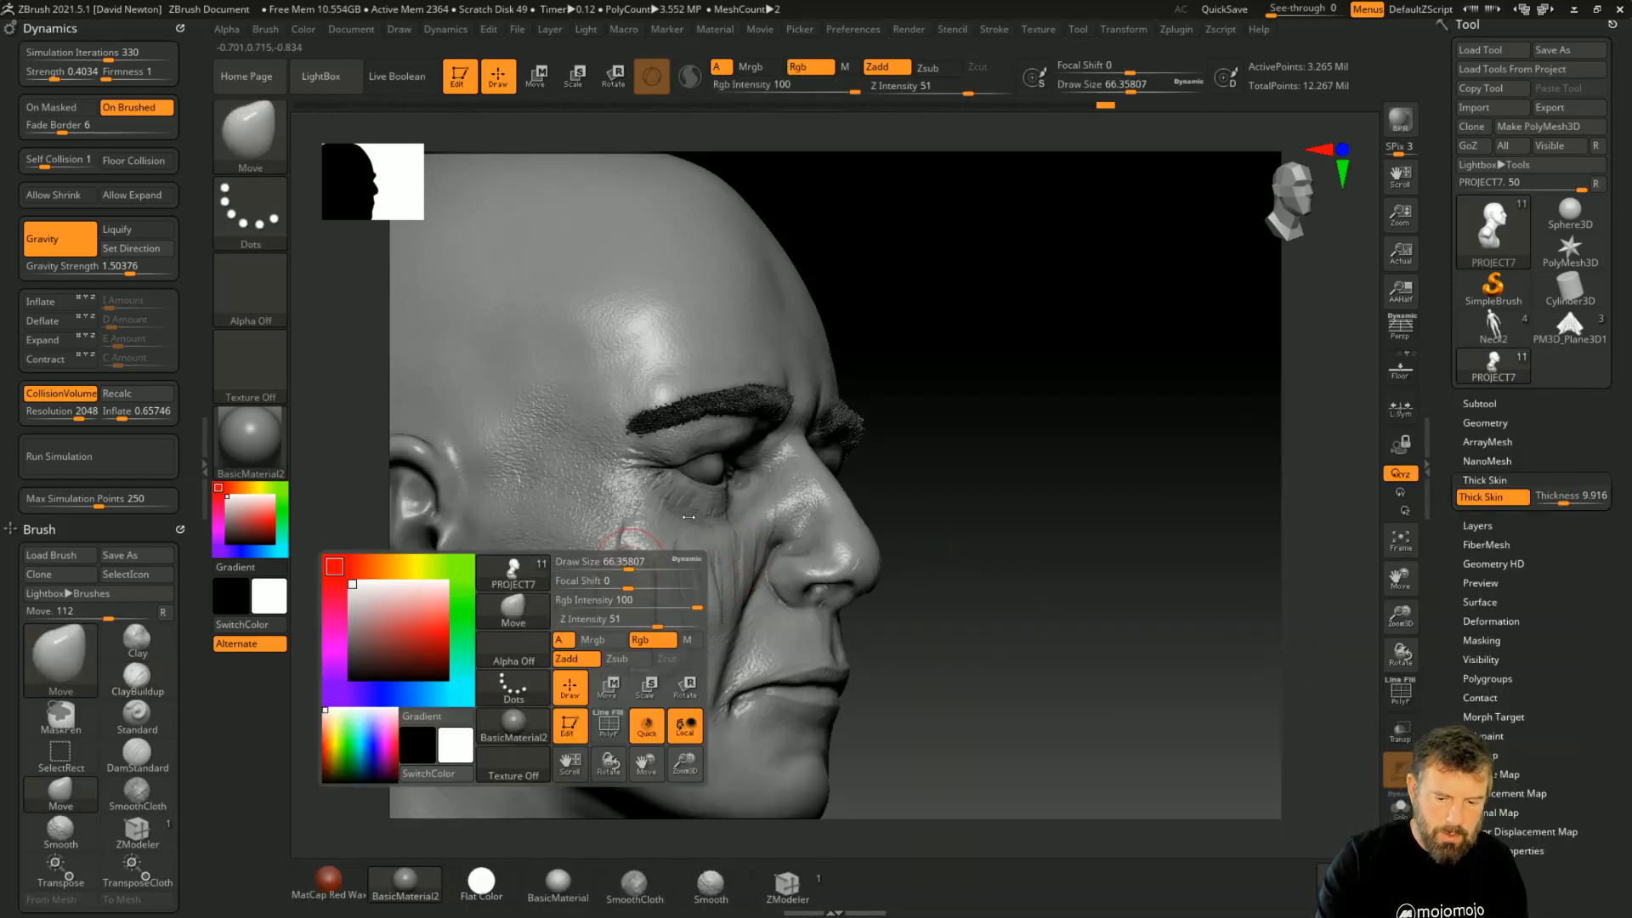
pyautogui.press('space')
pyautogui.moveTo(950, 427); pyautogui.dragTo(978, 427)
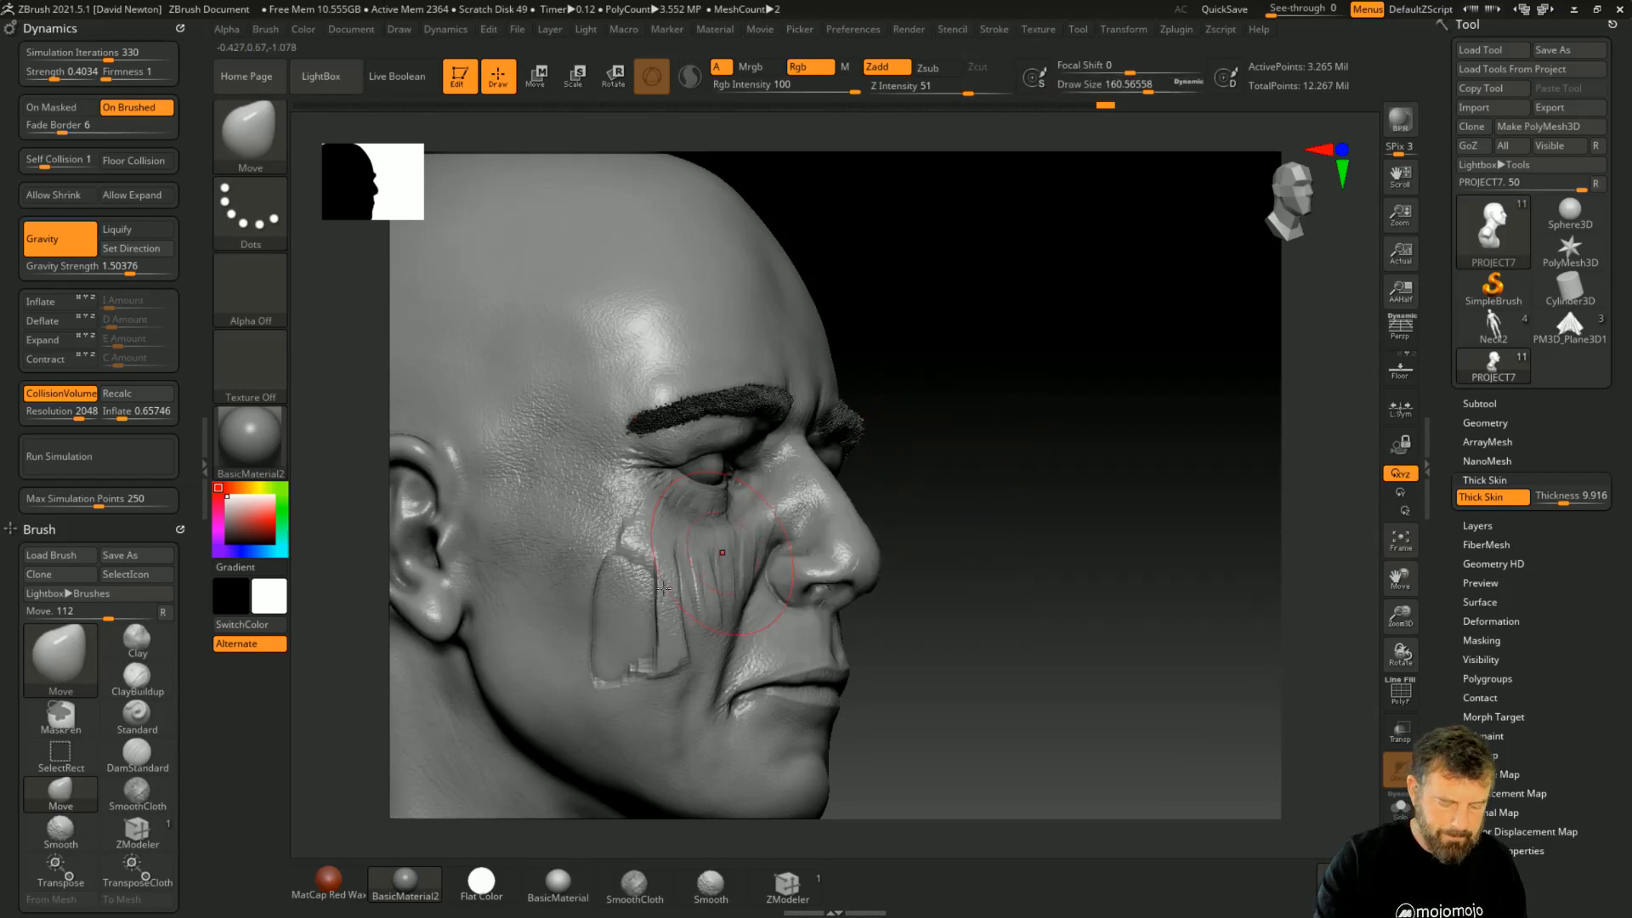
# Step: Push and pull the cheek surface with the Move brush against the Thick Skin limit and check it from several angles
pyautogui.keyDown('alt'); pyautogui.moveTo(561, 563); pyautogui.dragTo(602, 612); pyautogui.keyUp('alt')
pyautogui.moveTo(916, 541); pyautogui.dragTo(842, 513)
pyautogui.keyDown('shift'); pyautogui.moveTo(668, 572); pyautogui.dragTo(708, 548); pyautogui.keyUp('shift')
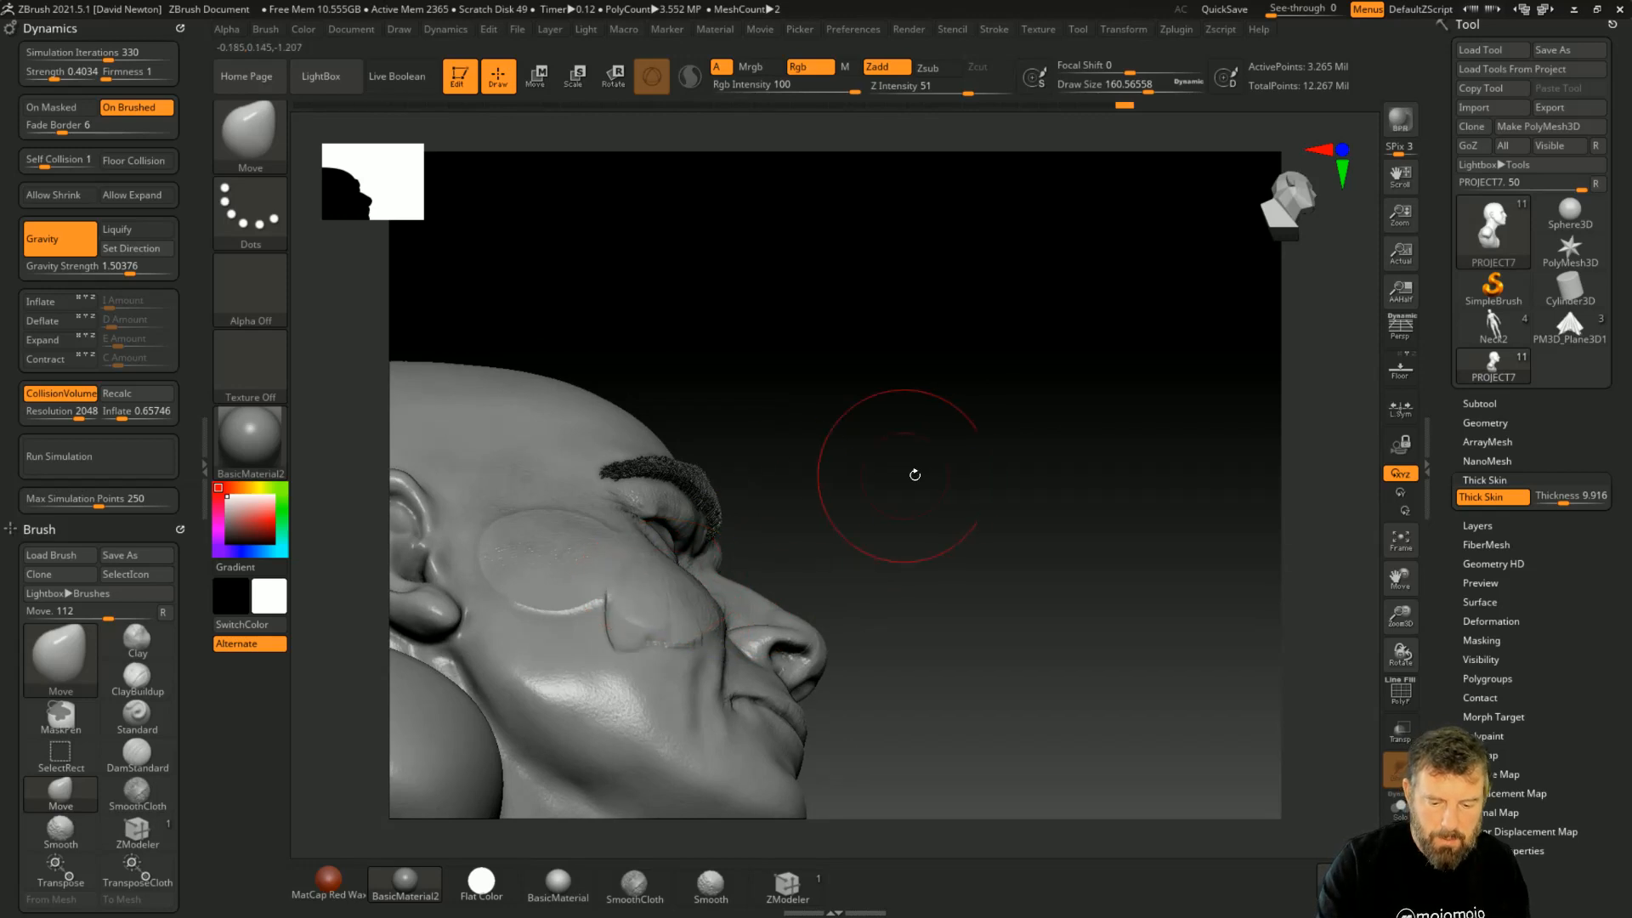
pyautogui.moveTo(915, 475); pyautogui.dragTo(794, 612)
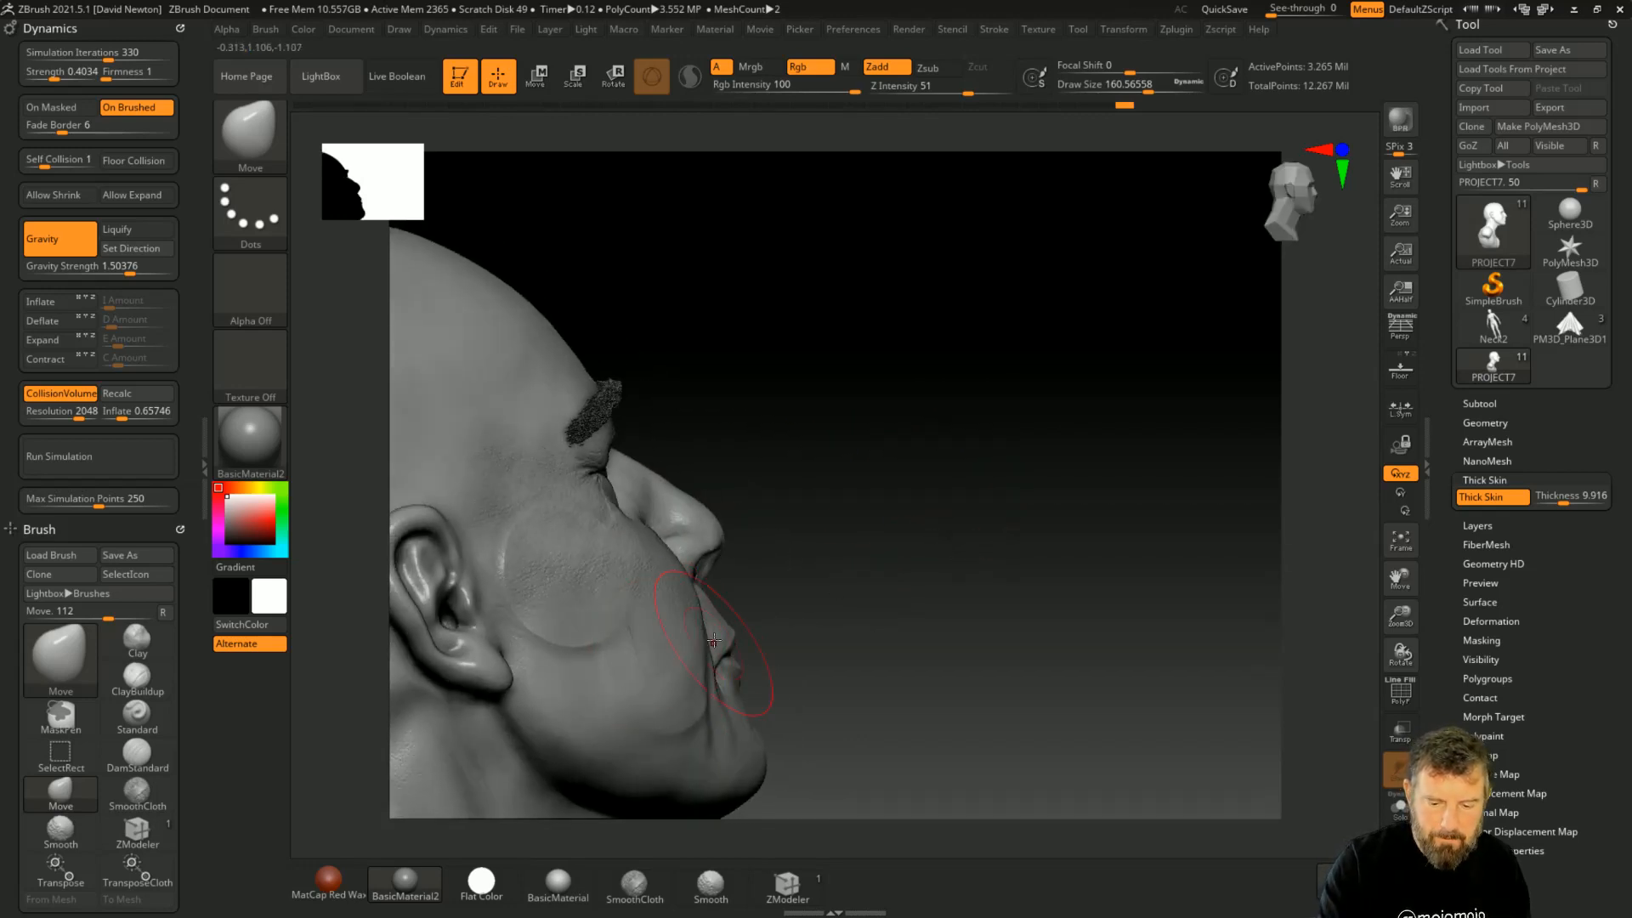
pyautogui.moveTo(940, 503); pyautogui.dragTo(795, 632)
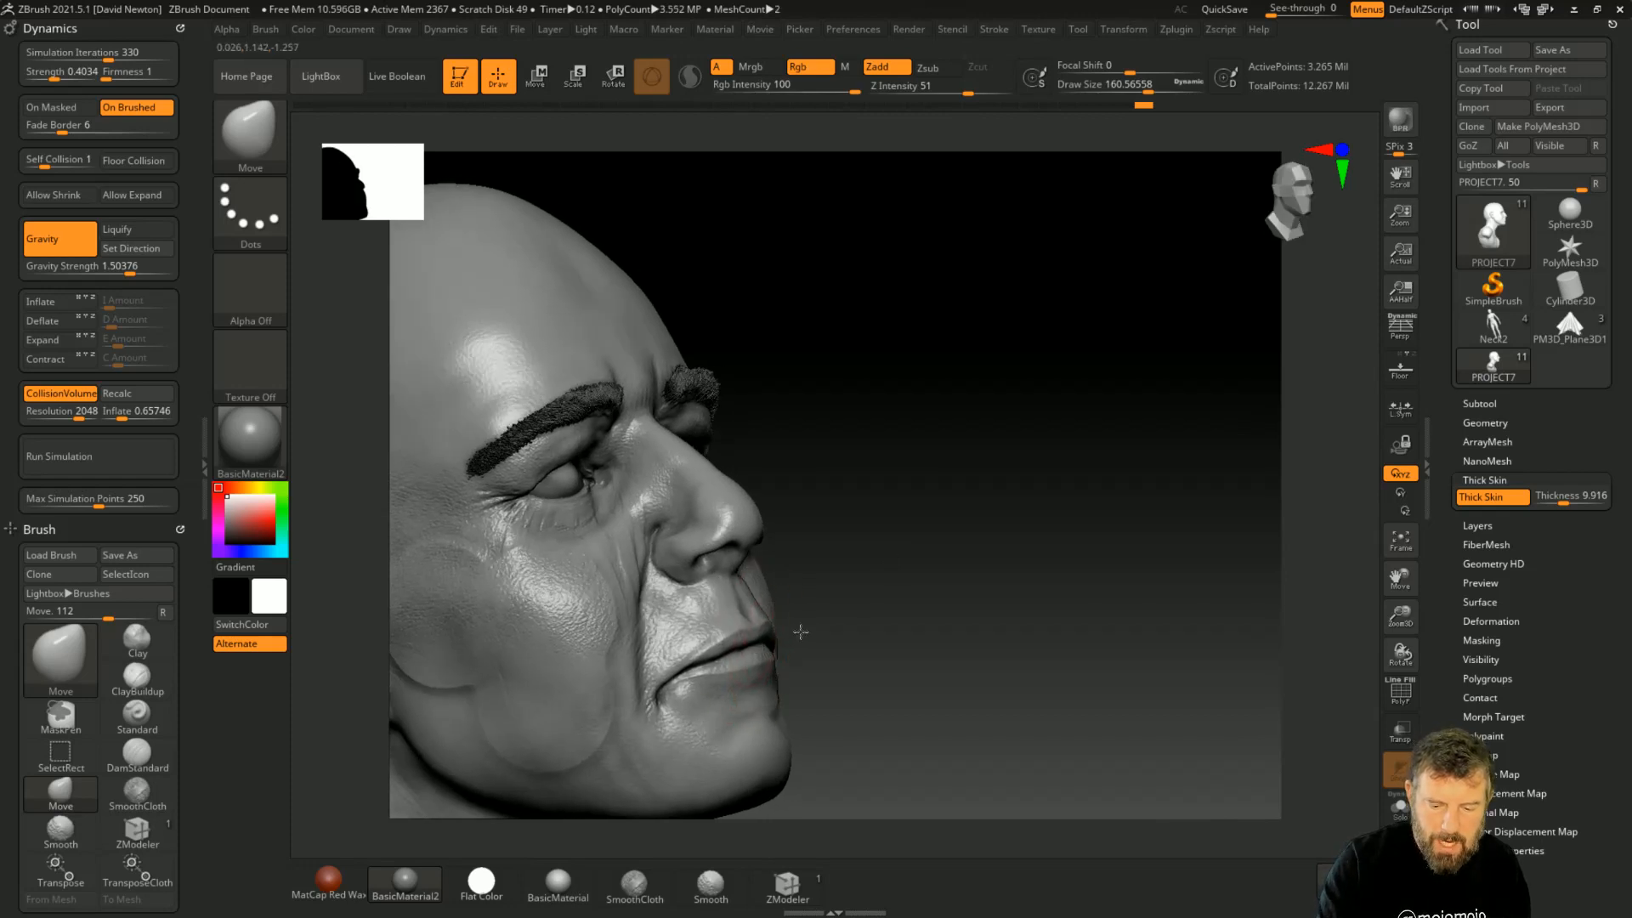
pyautogui.moveTo(934, 565); pyautogui.dragTo(873, 595)
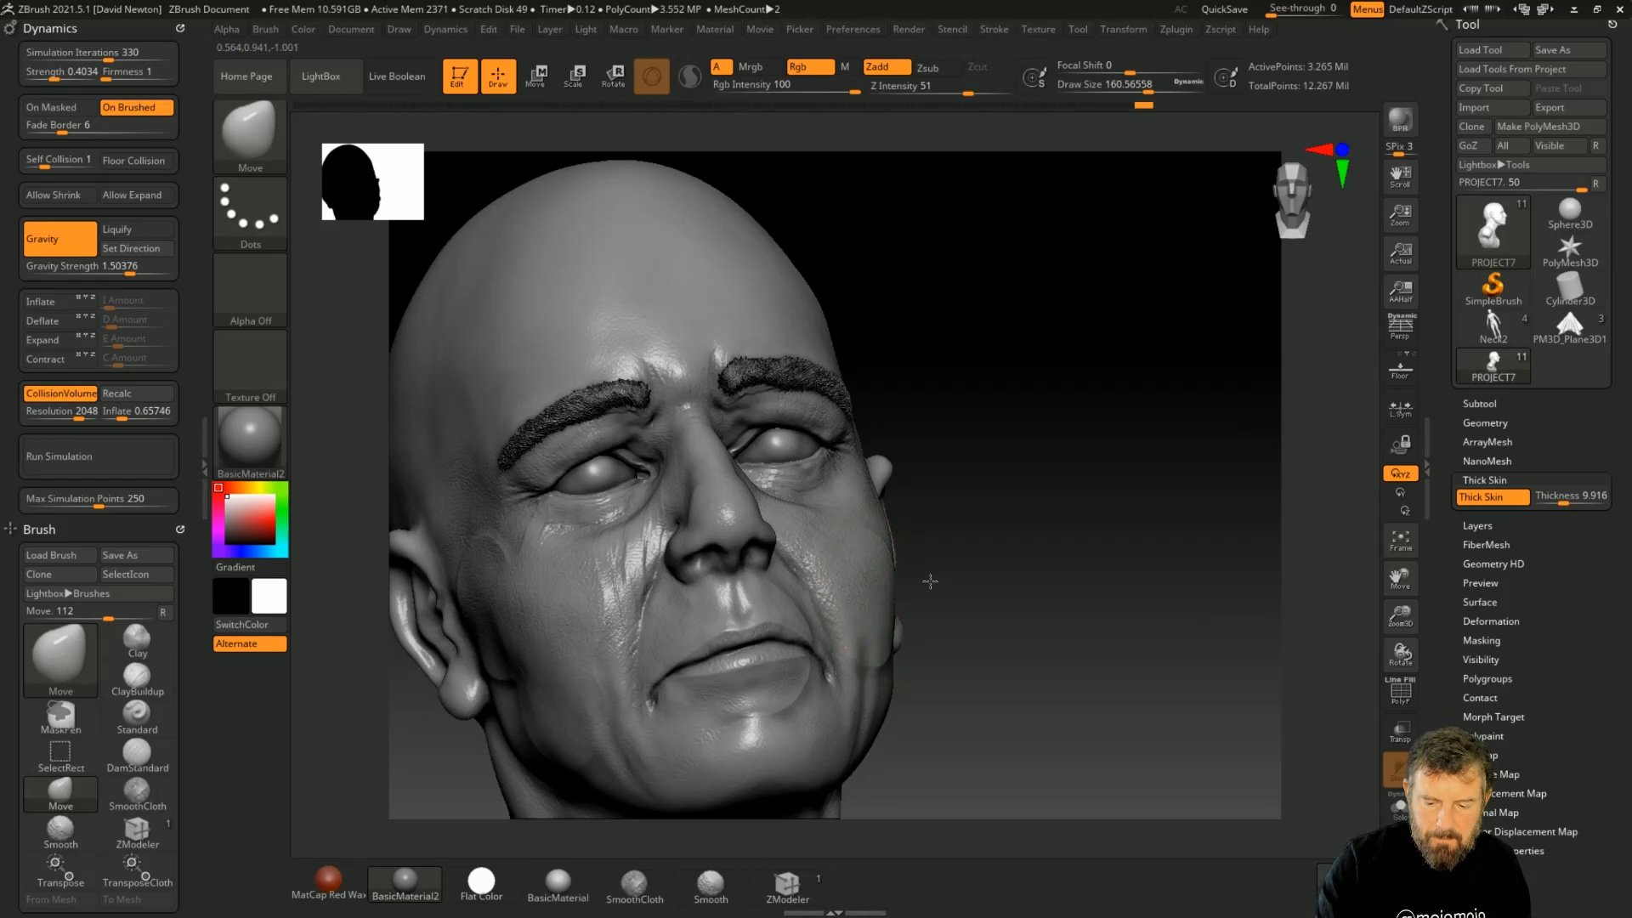
pyautogui.moveTo(1080, 520); pyautogui.dragTo(1003, 554)
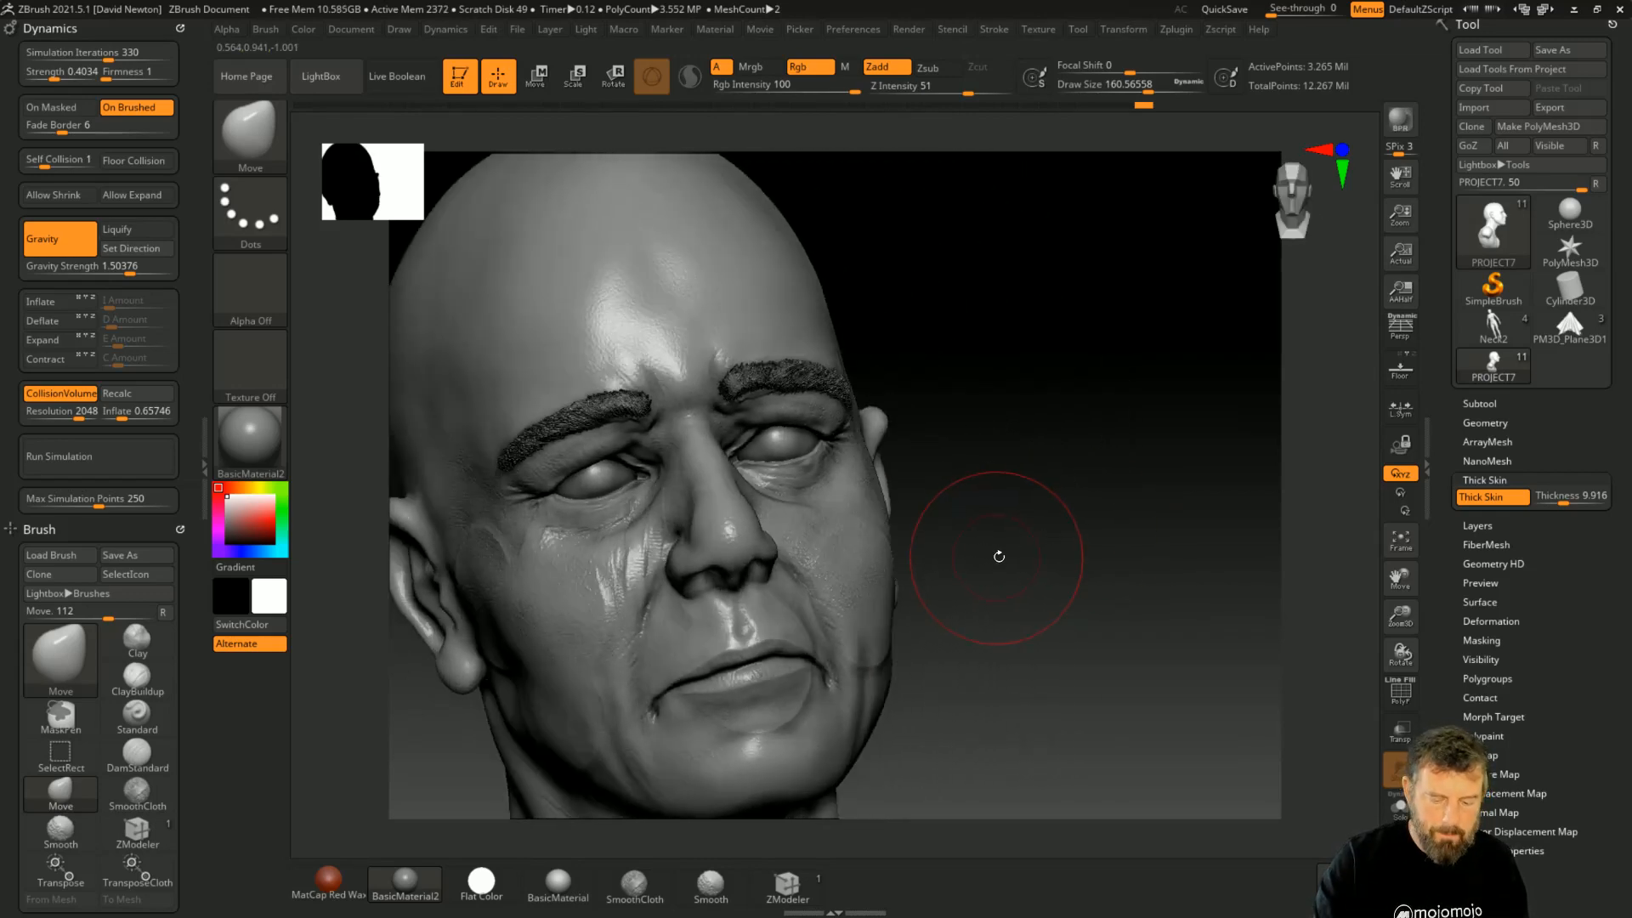
# Step: Switch to the Standard brush and reduce the draw size to about 86
pyautogui.press('space')
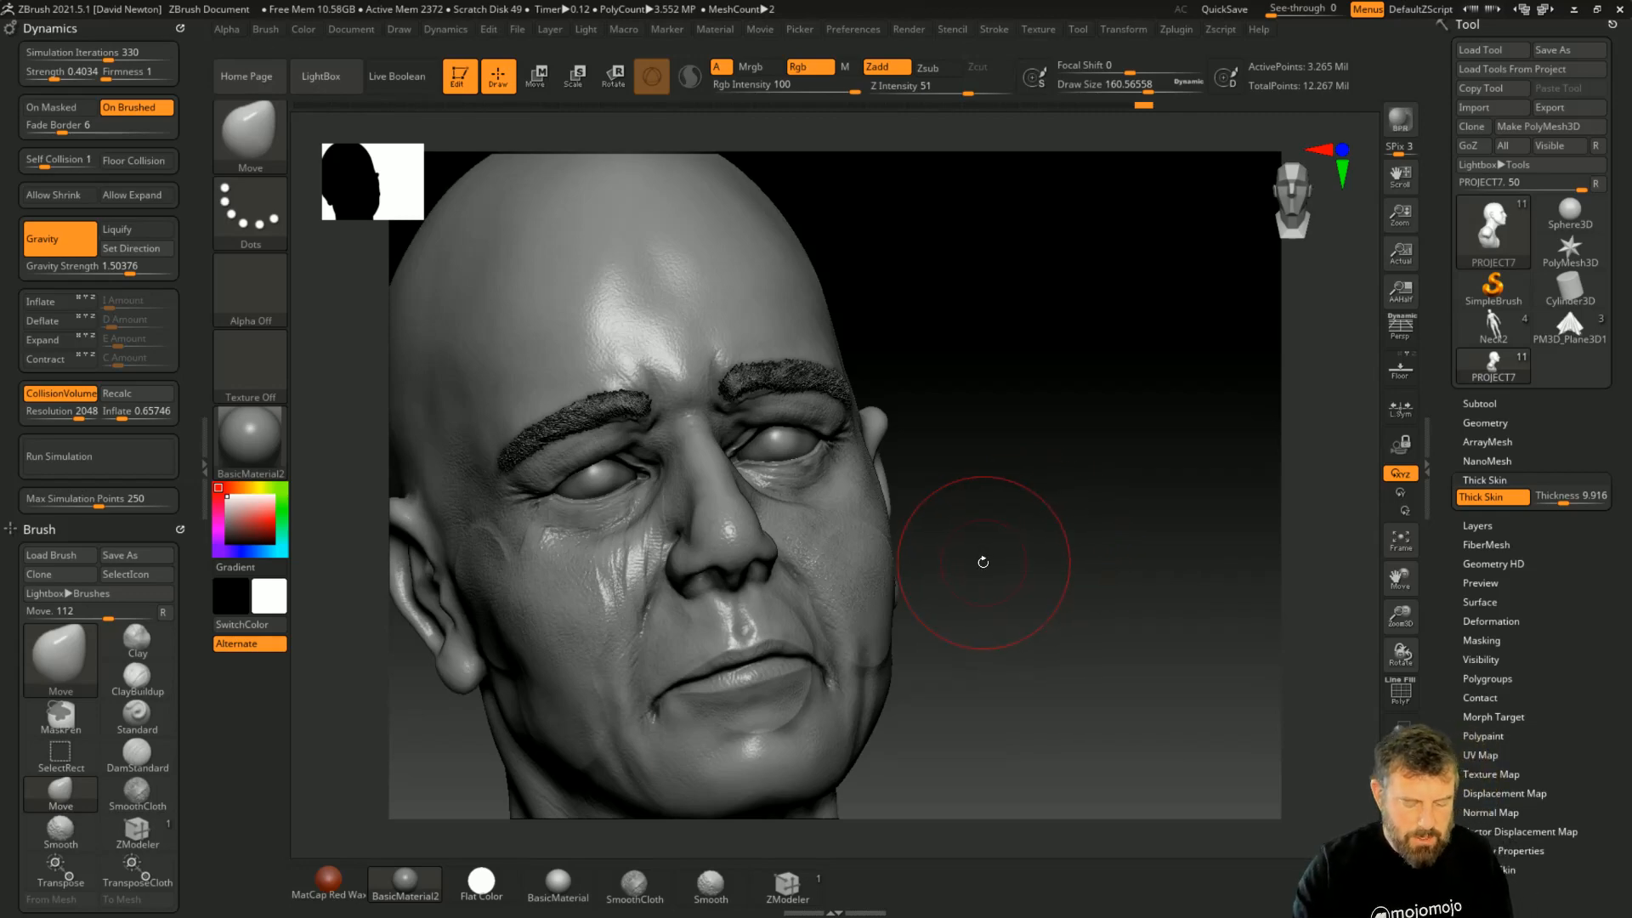
pyautogui.press('b')
pyautogui.press('s')
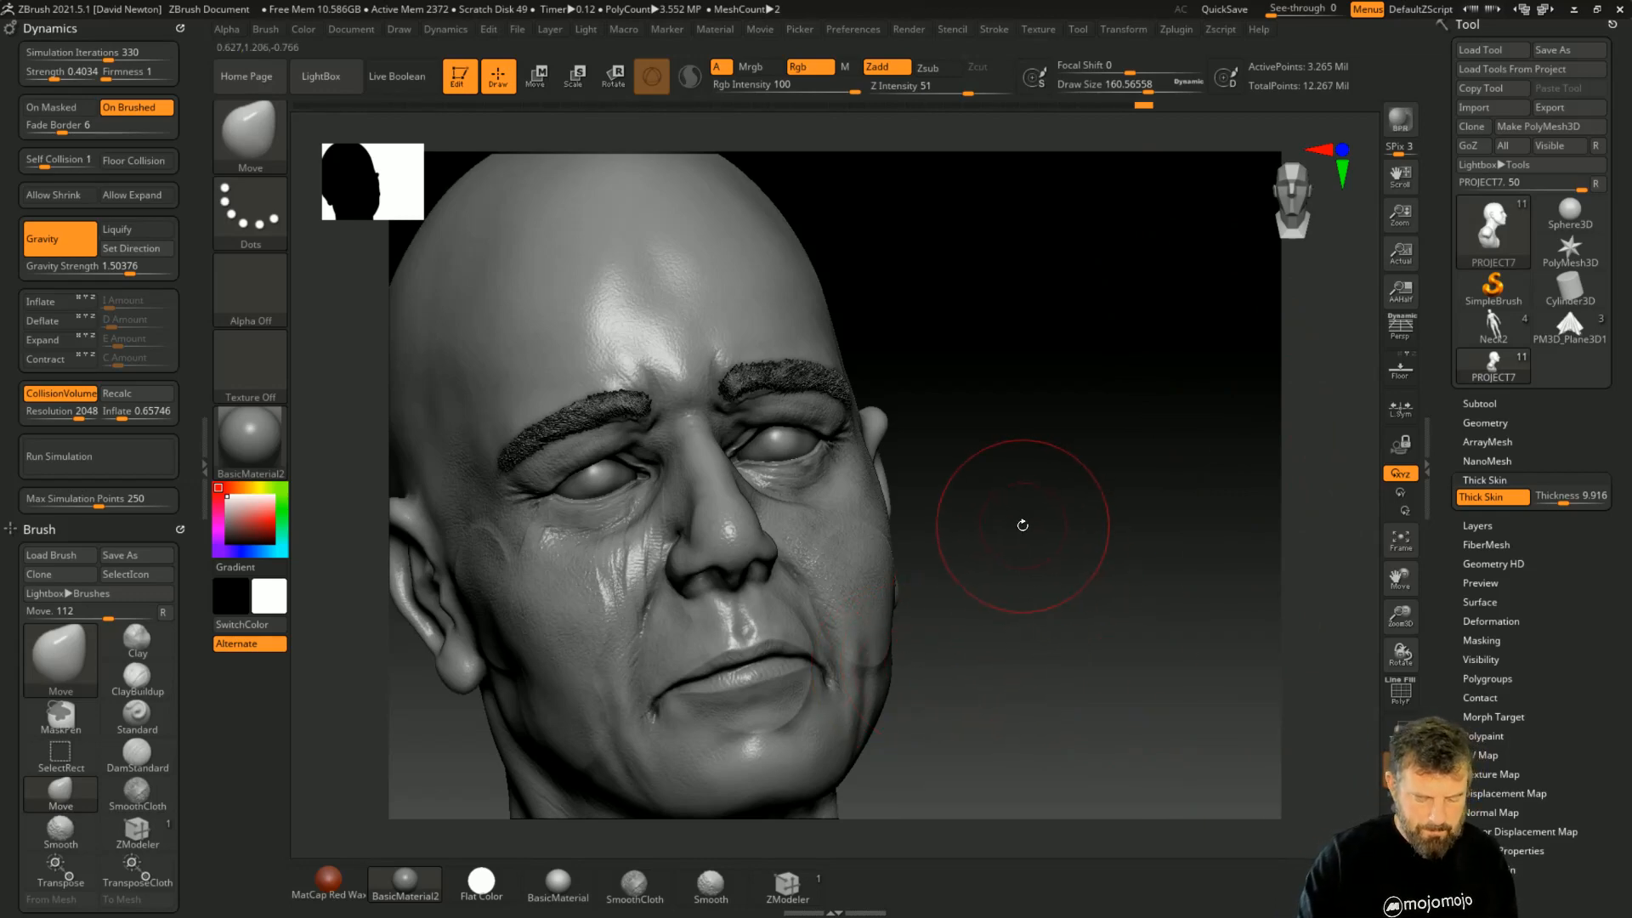
pyautogui.press('b')
pyautogui.press('s')
pyautogui.press('t')
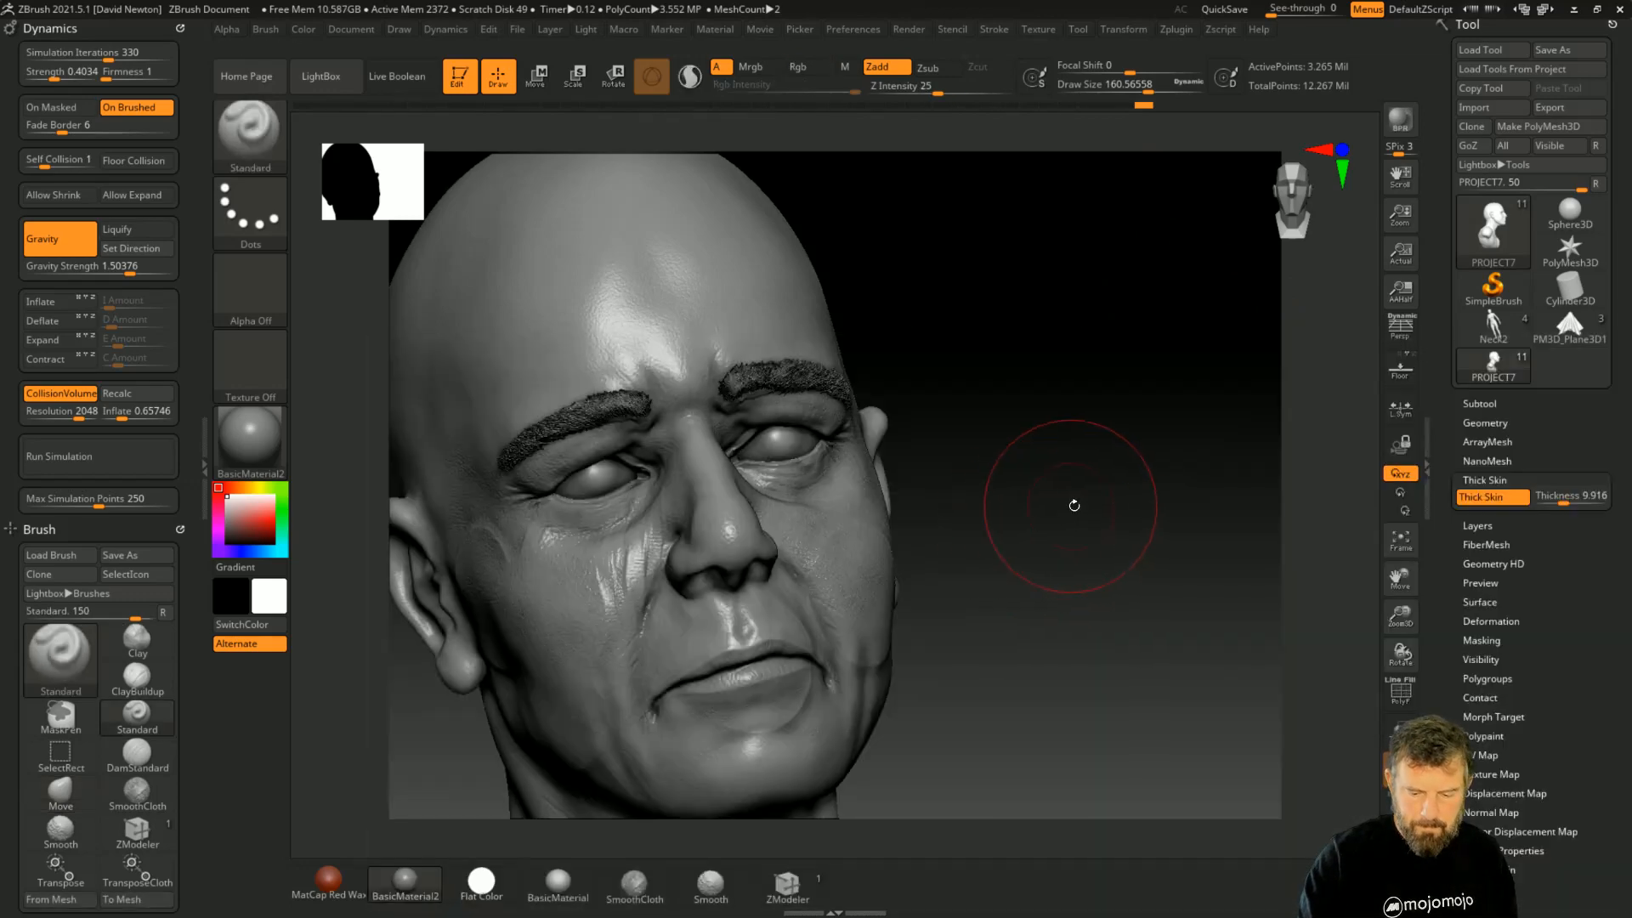
pyautogui.press('space')
pyautogui.moveTo(857, 561); pyautogui.dragTo(841, 561)
# Step: Brush Standard strokes down the cheek beside the nose and over the forehead above the brow
pyautogui.moveTo(1025, 503); pyautogui.dragTo(654, 636)
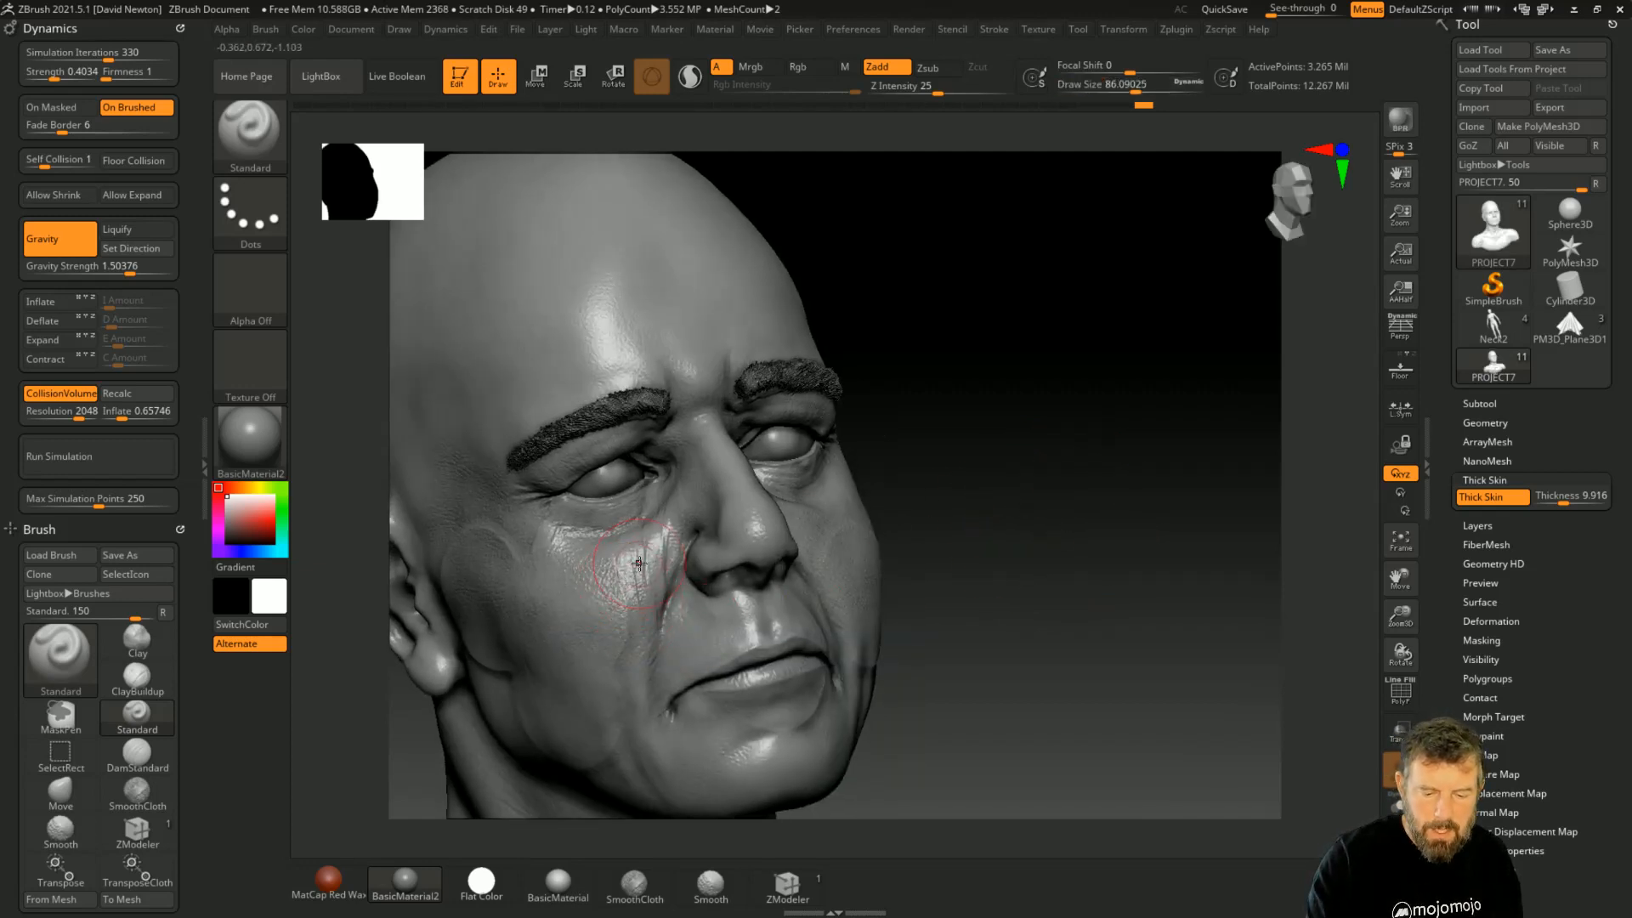
pyautogui.moveTo(639, 563)
pyautogui.mouseDown()
pyautogui.moveTo(611, 629)
pyautogui.moveTo(638, 595)
pyautogui.moveTo(651, 642)
pyautogui.mouseUp()
pyautogui.moveTo(622, 331)
pyautogui.mouseDown()
pyautogui.moveTo(593, 292)
pyautogui.moveTo(619, 303)
pyautogui.moveTo(606, 339)
pyautogui.mouseUp()
pyautogui.moveTo(947, 295)
pyautogui.mouseDown()
pyautogui.moveTo(965, 293)
pyautogui.moveTo(867, 416)
pyautogui.mouseUp()
# Step: Raise the Thick Skin thickness to about 108.2 and build up a bump on the forehead above the brow
pyautogui.moveTo(1564, 501); pyautogui.dragTo(1581, 503)
pyautogui.click(1572, 503)
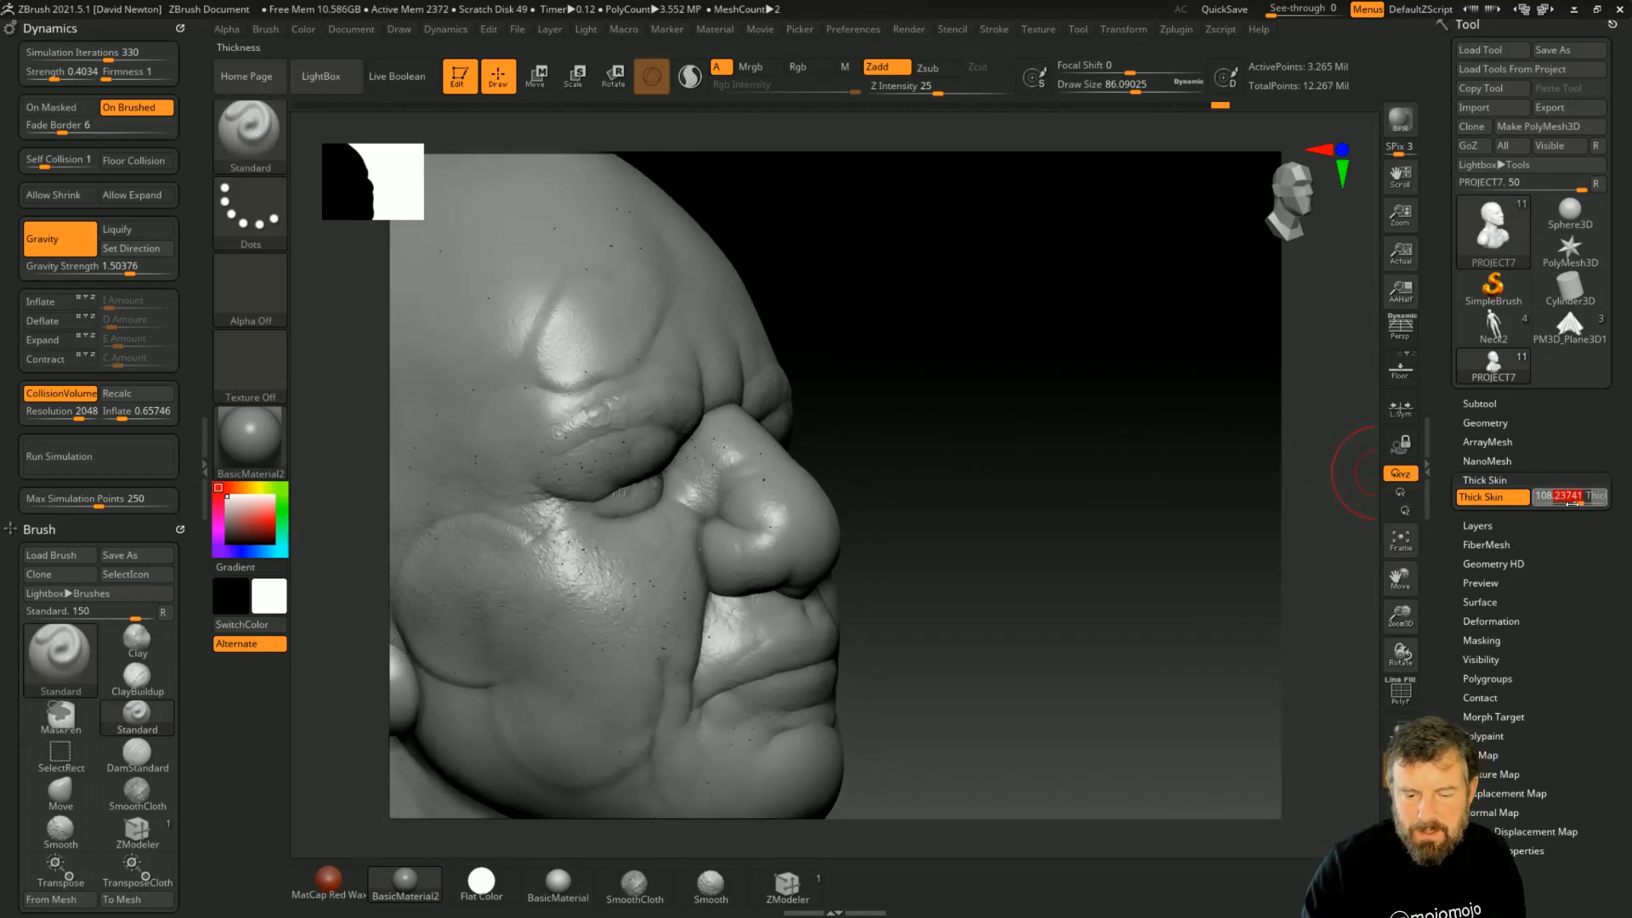
pyautogui.moveTo(649, 330)
pyautogui.mouseDown()
pyautogui.moveTo(609, 354)
pyautogui.moveTo(636, 314)
pyautogui.moveTo(610, 339)
pyautogui.moveTo(672, 315)
pyautogui.mouseUp()
pyautogui.moveTo(919, 346)
pyautogui.mouseDown()
pyautogui.moveTo(899, 317)
pyautogui.moveTo(1028, 397)
pyautogui.mouseUp()
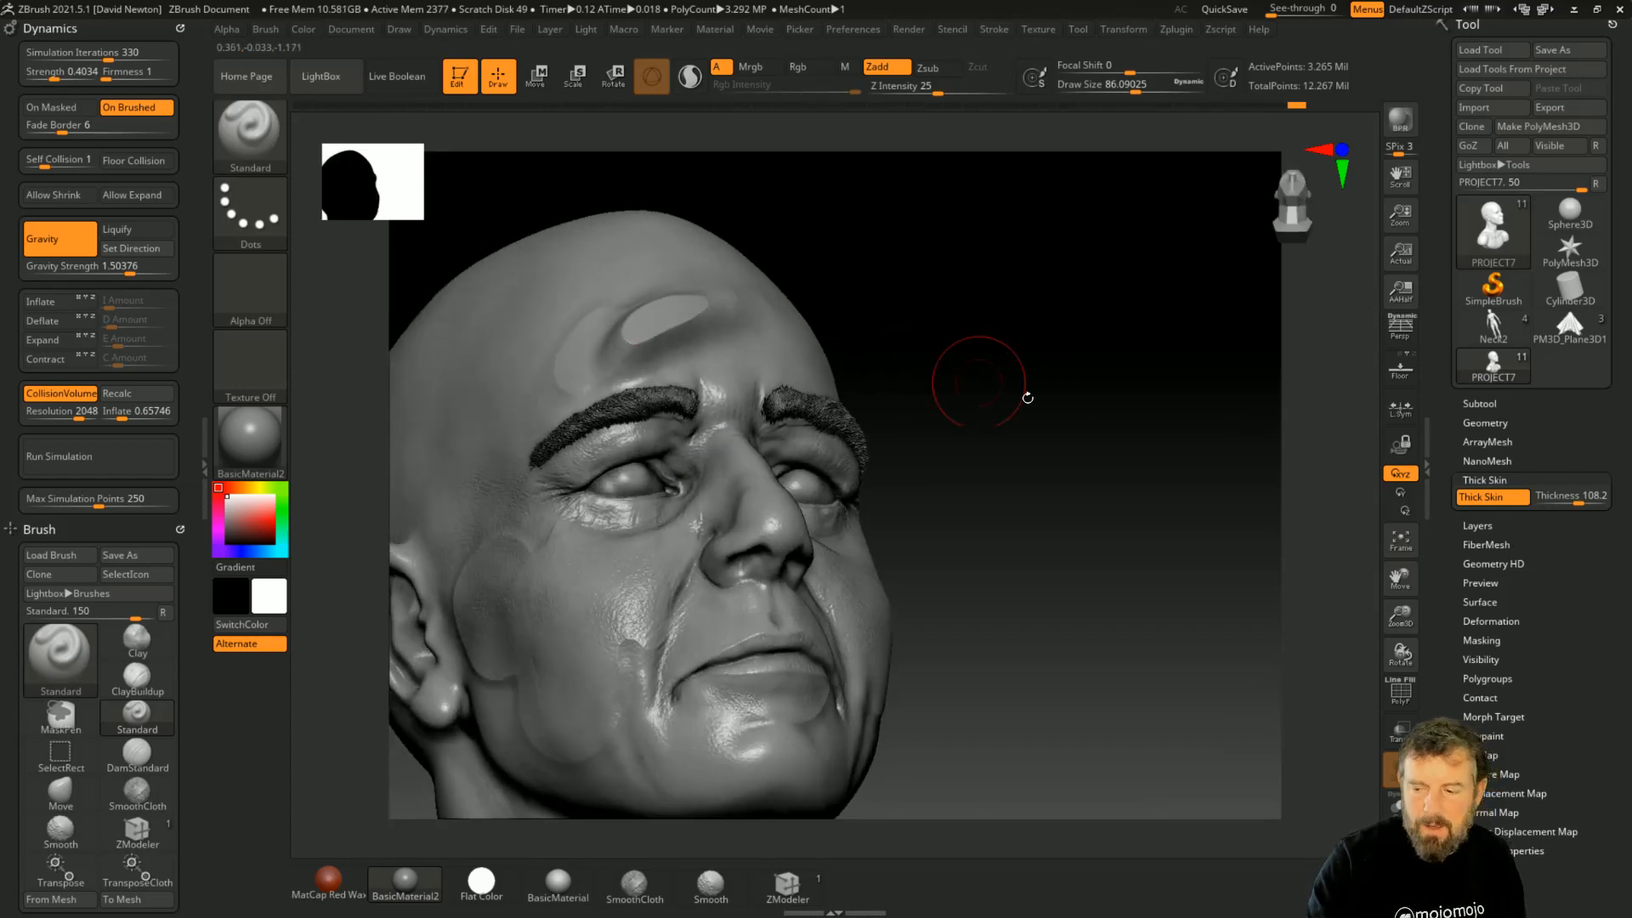
pyautogui.moveTo(1100, 570); pyautogui.dragTo(1084, 587)
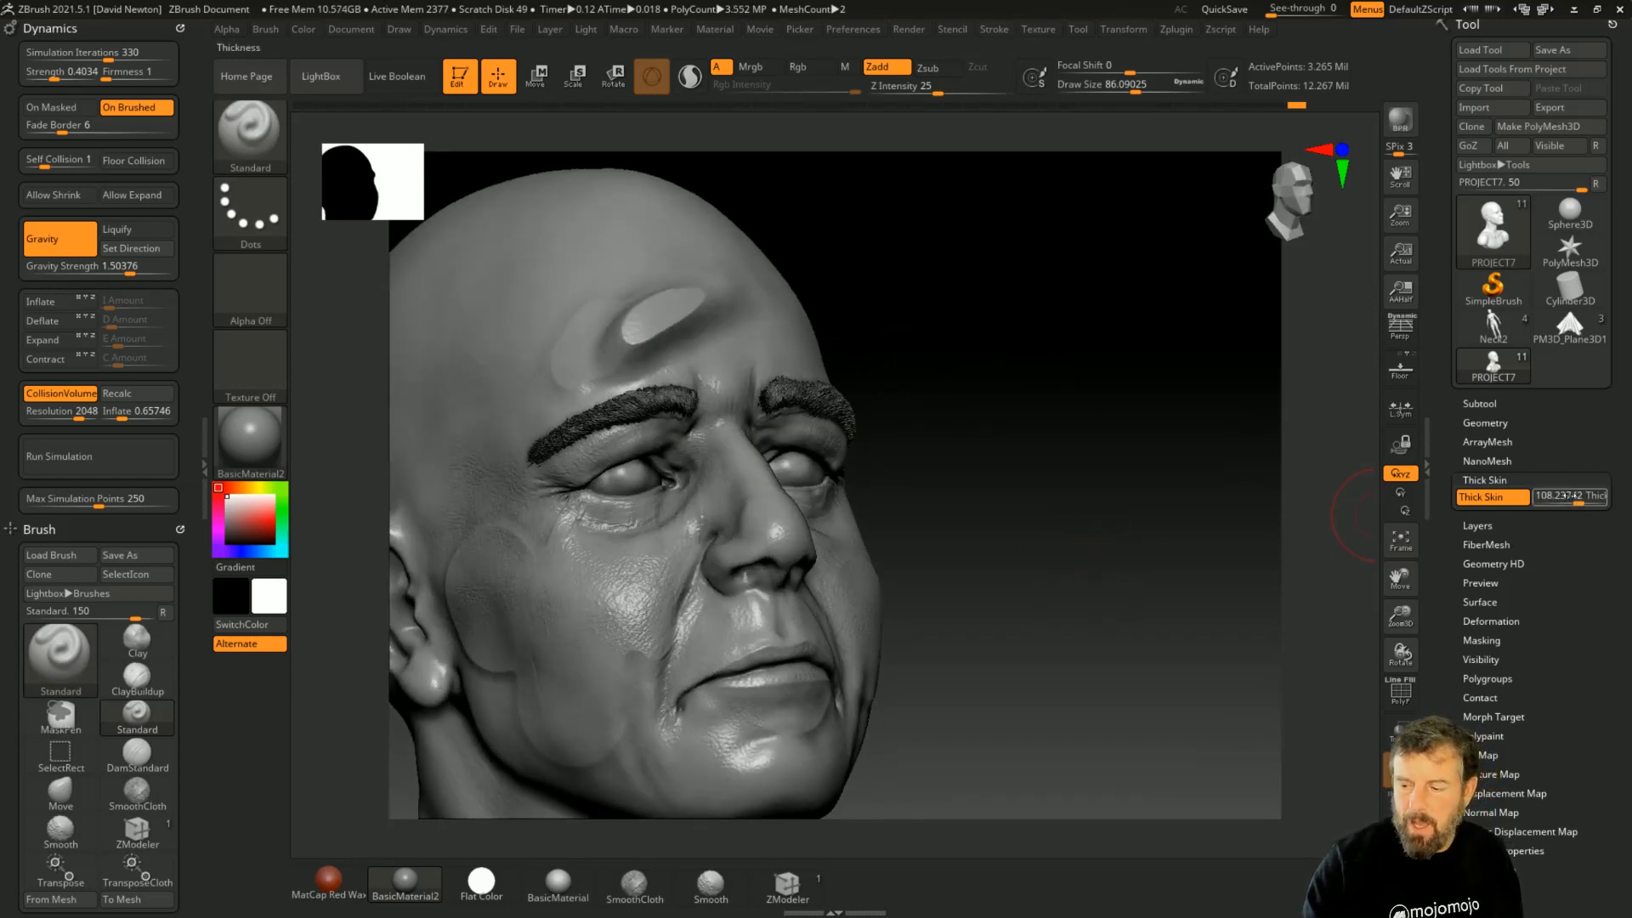
# Step: Set the Thick Skin thickness to 0.0001 and, with draw size about 143.9, brush the forehead and cheek back to the original surface
pyautogui.moveTo(1578, 502); pyautogui.dragTo(1524, 501)
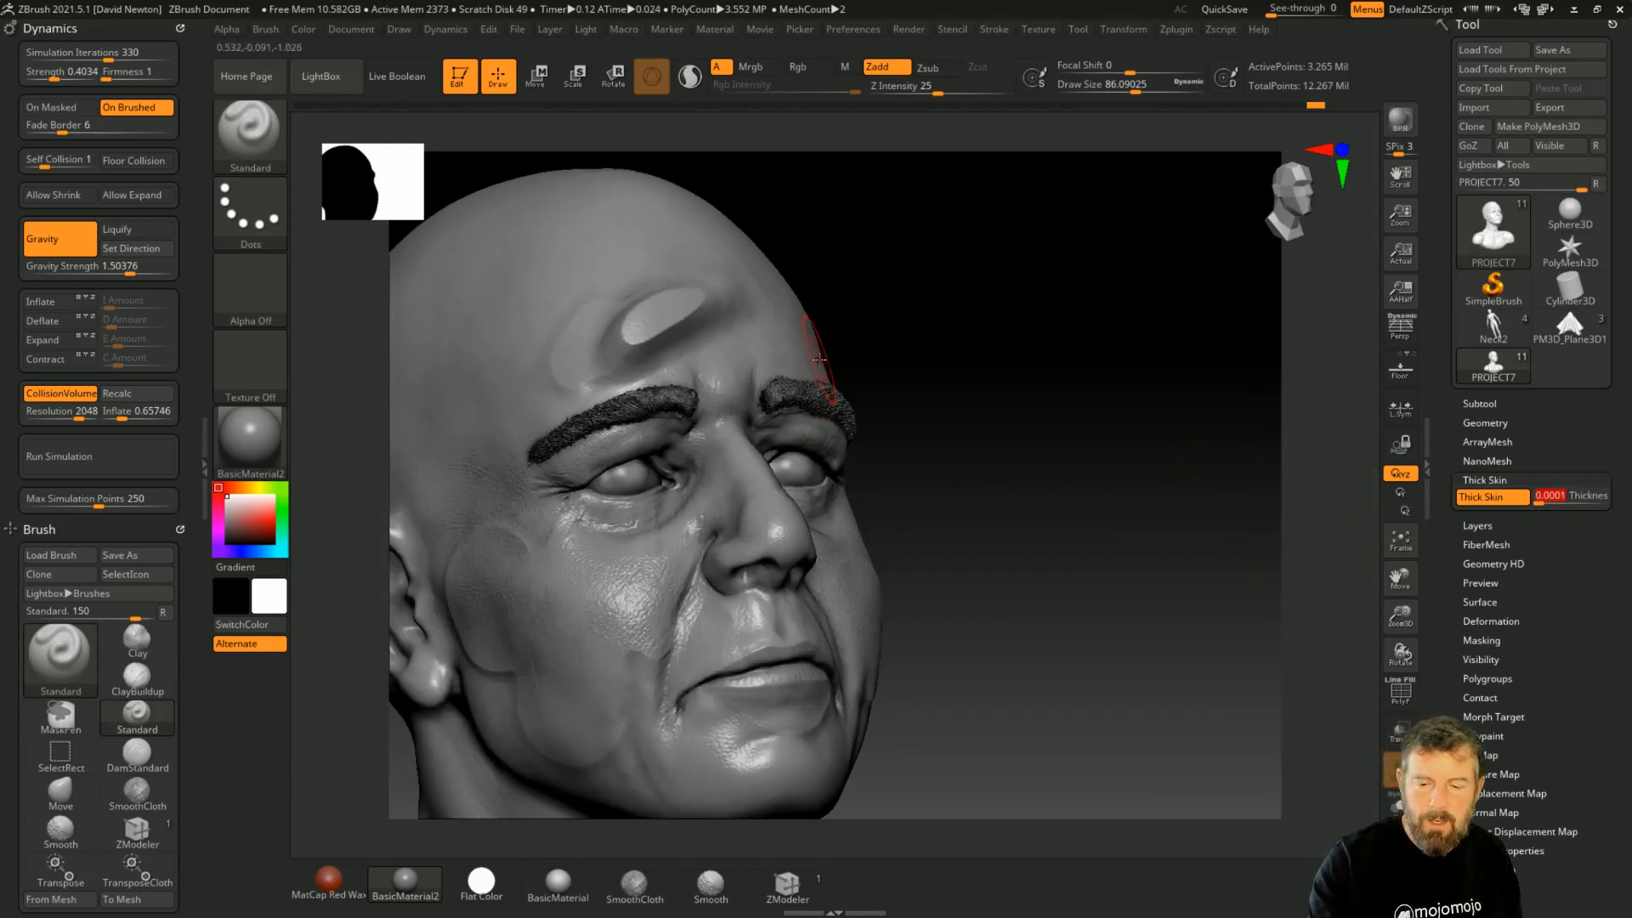
pyautogui.press('space')
pyautogui.moveTo(818, 357); pyautogui.dragTo(830, 357)
pyautogui.press('space')
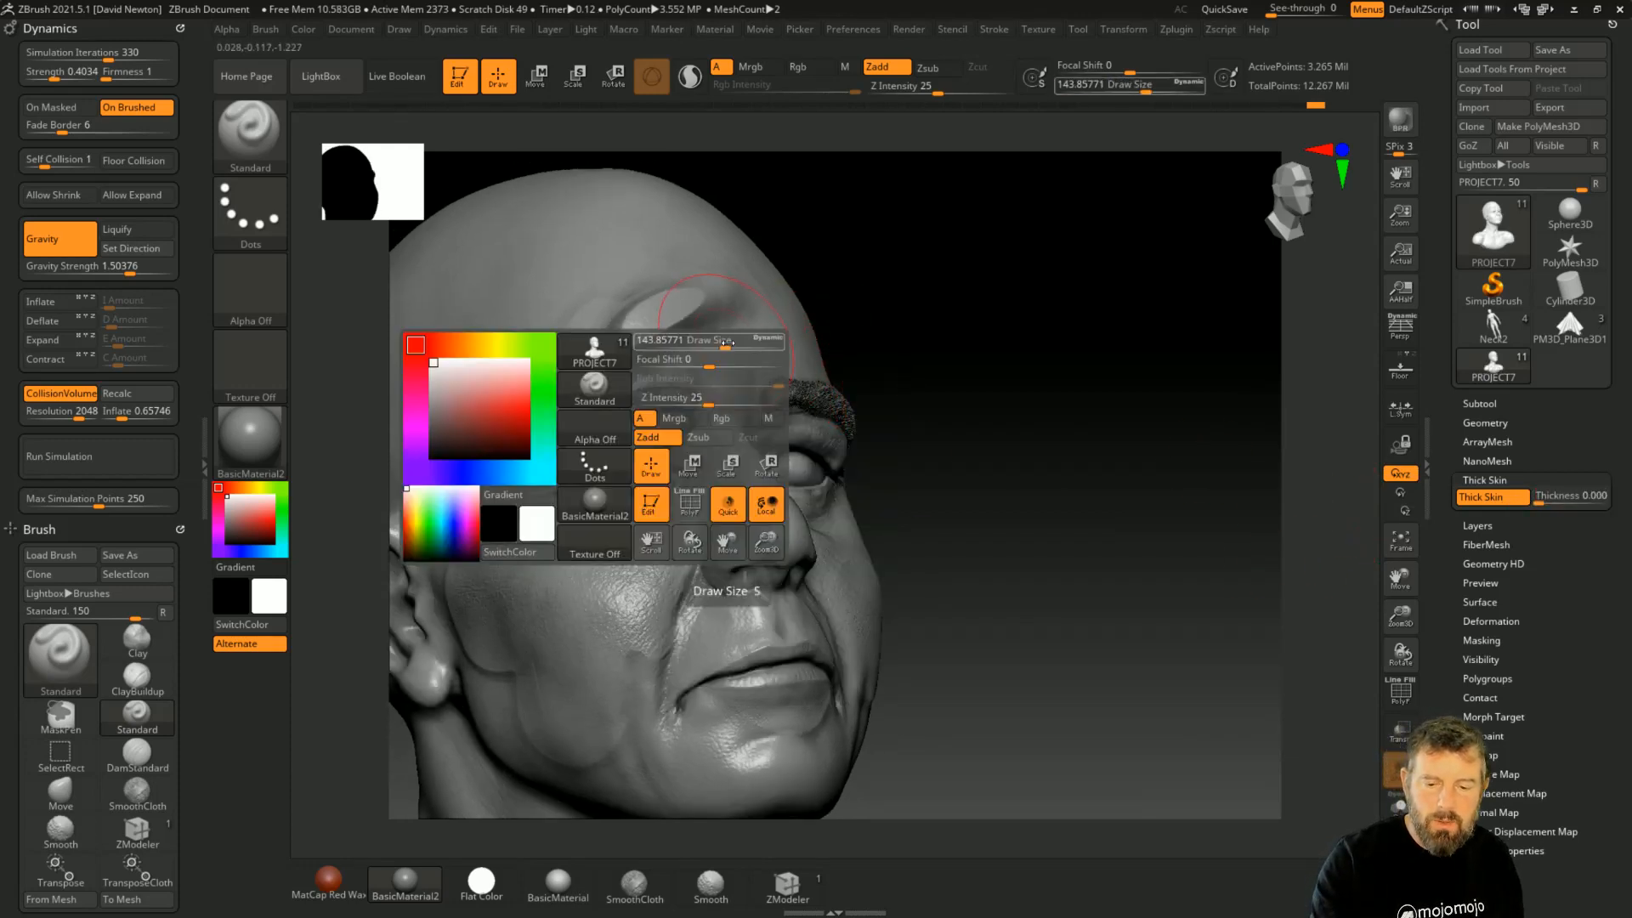
pyautogui.moveTo(679, 333)
pyautogui.mouseDown()
pyautogui.moveTo(625, 327)
pyautogui.moveTo(768, 258)
pyautogui.mouseUp()
pyautogui.moveTo(612, 519)
pyautogui.mouseDown()
pyautogui.moveTo(519, 551)
pyautogui.moveTo(485, 638)
pyautogui.moveTo(569, 654)
pyautogui.moveTo(683, 584)
pyautogui.moveTo(782, 612)
pyautogui.moveTo(804, 689)
pyautogui.moveTo(854, 612)
pyautogui.moveTo(857, 522)
pyautogui.moveTo(765, 585)
pyautogui.mouseUp()
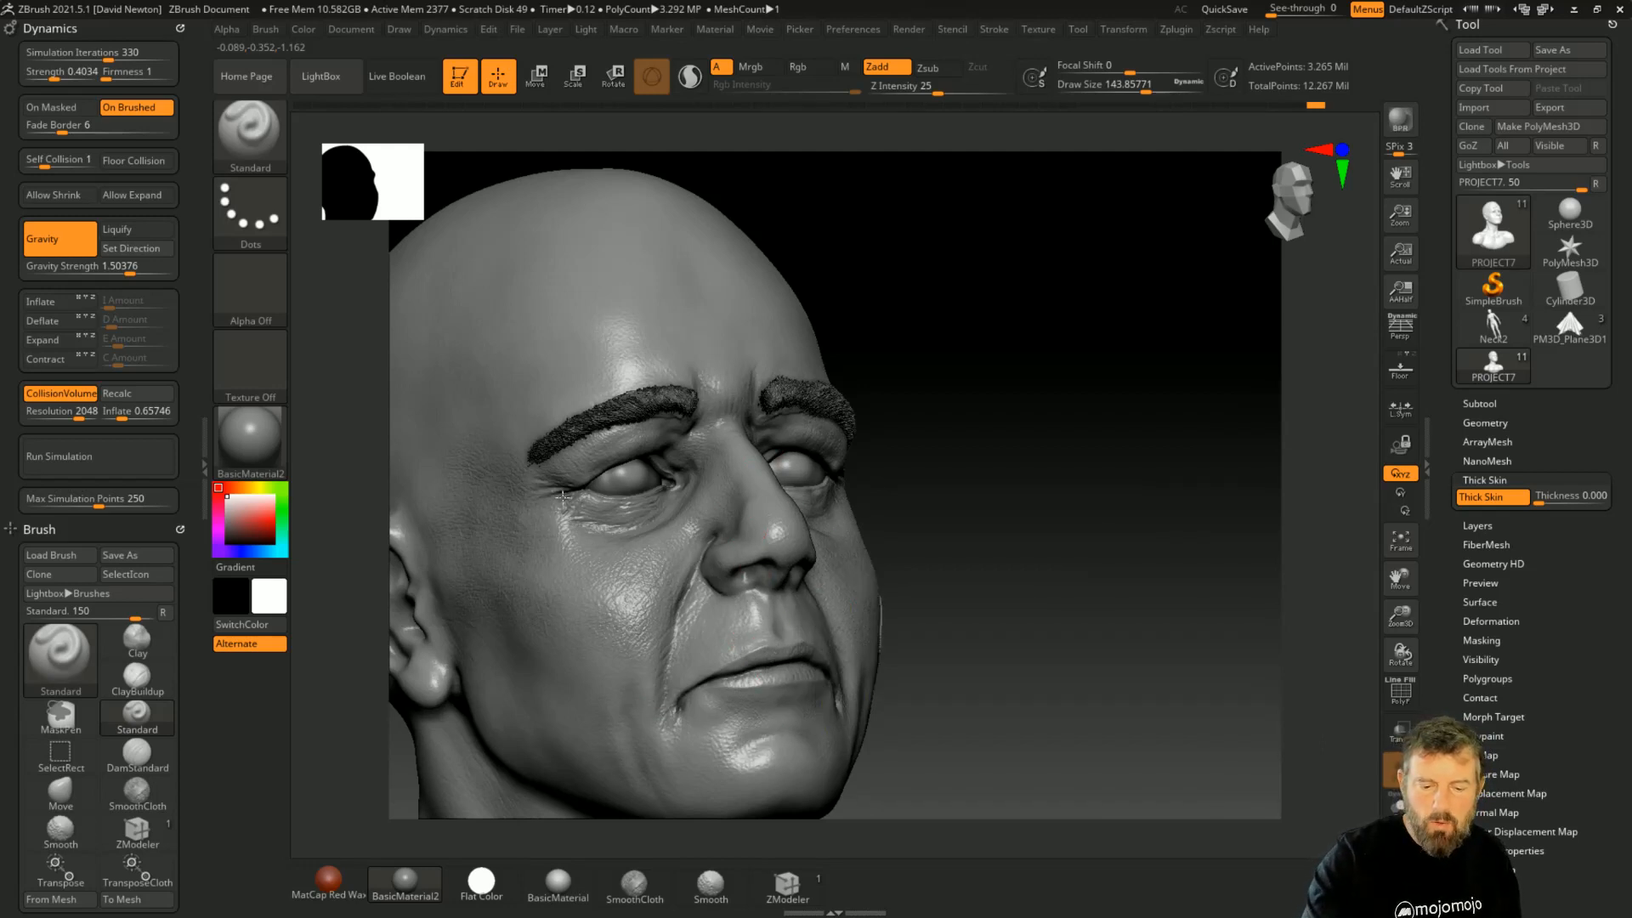
pyautogui.moveTo(1057, 427); pyautogui.dragTo(874, 601)
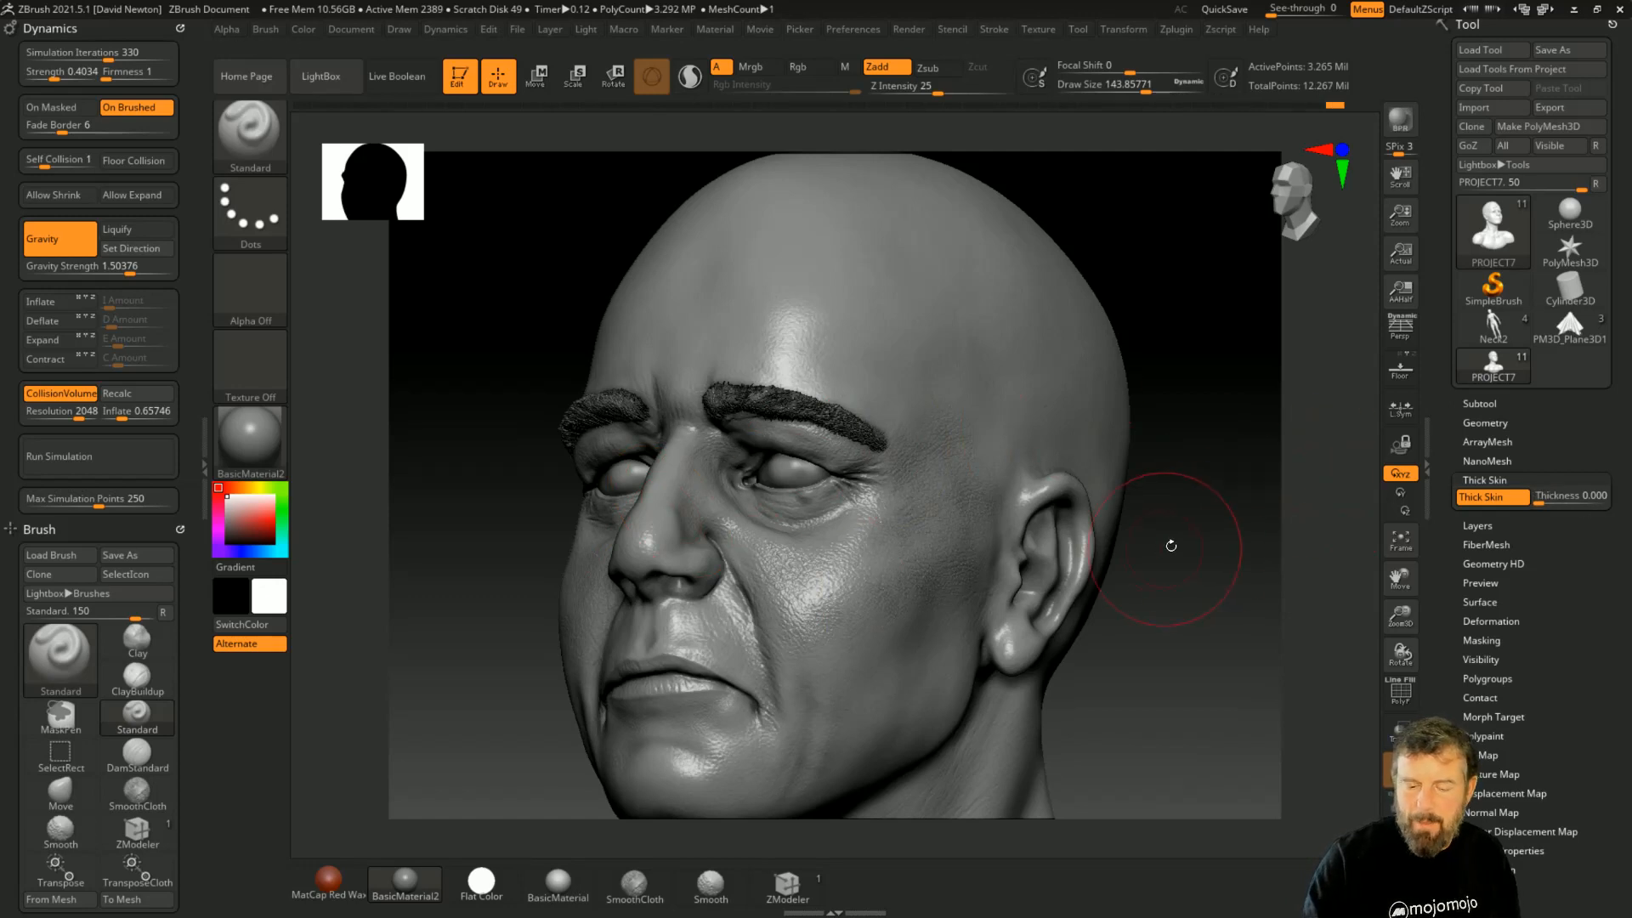
pyautogui.moveTo(1170, 542); pyautogui.dragTo(1365, 505)
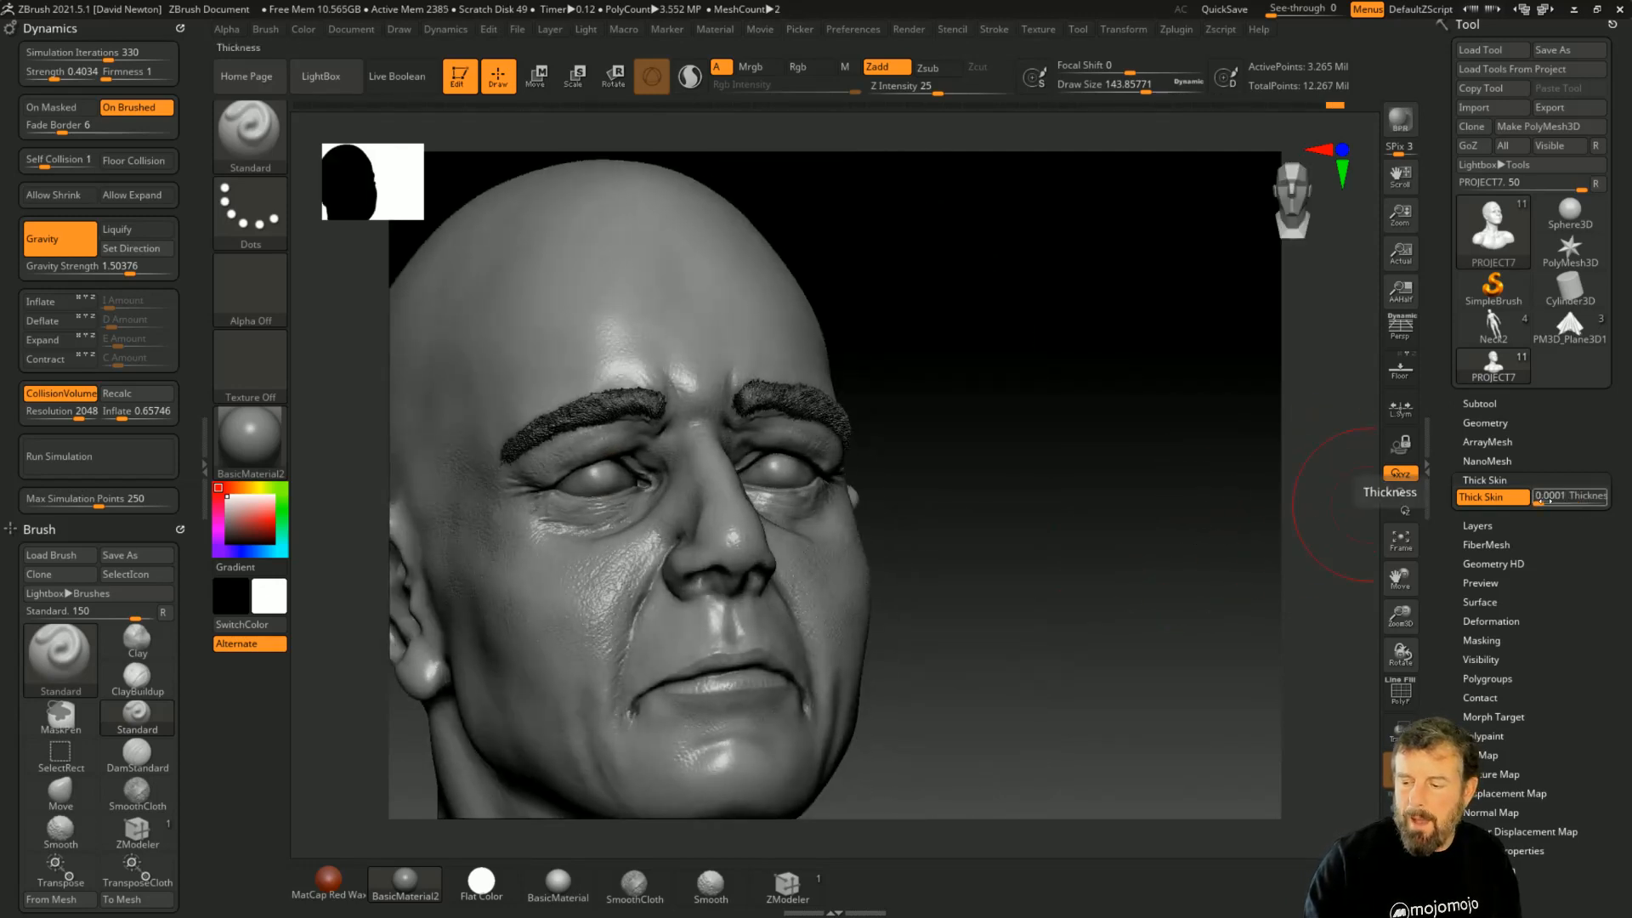
# Step: Set the Thick Skin thickness to about 4.97, brush across the forehead above the brows, and reduce the draw size to about 79
pyautogui.moveTo(1542, 501); pyautogui.dragTo(1563, 503)
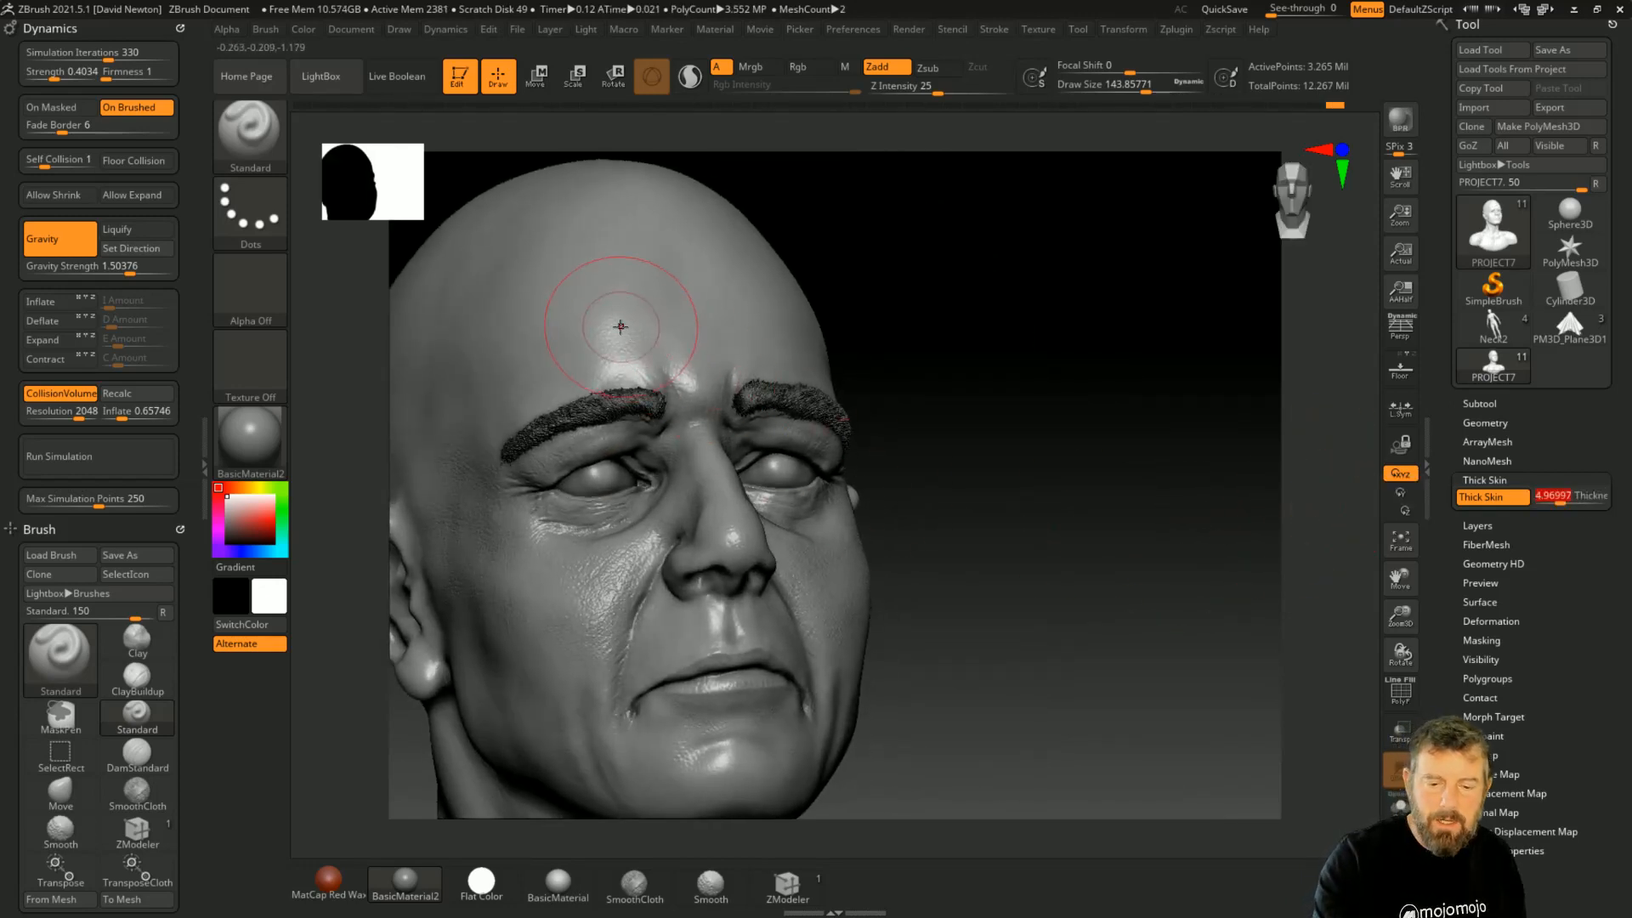
pyautogui.rightClick(562, 365)
pyautogui.moveTo(562, 365); pyautogui.dragTo(643, 363, button='right')
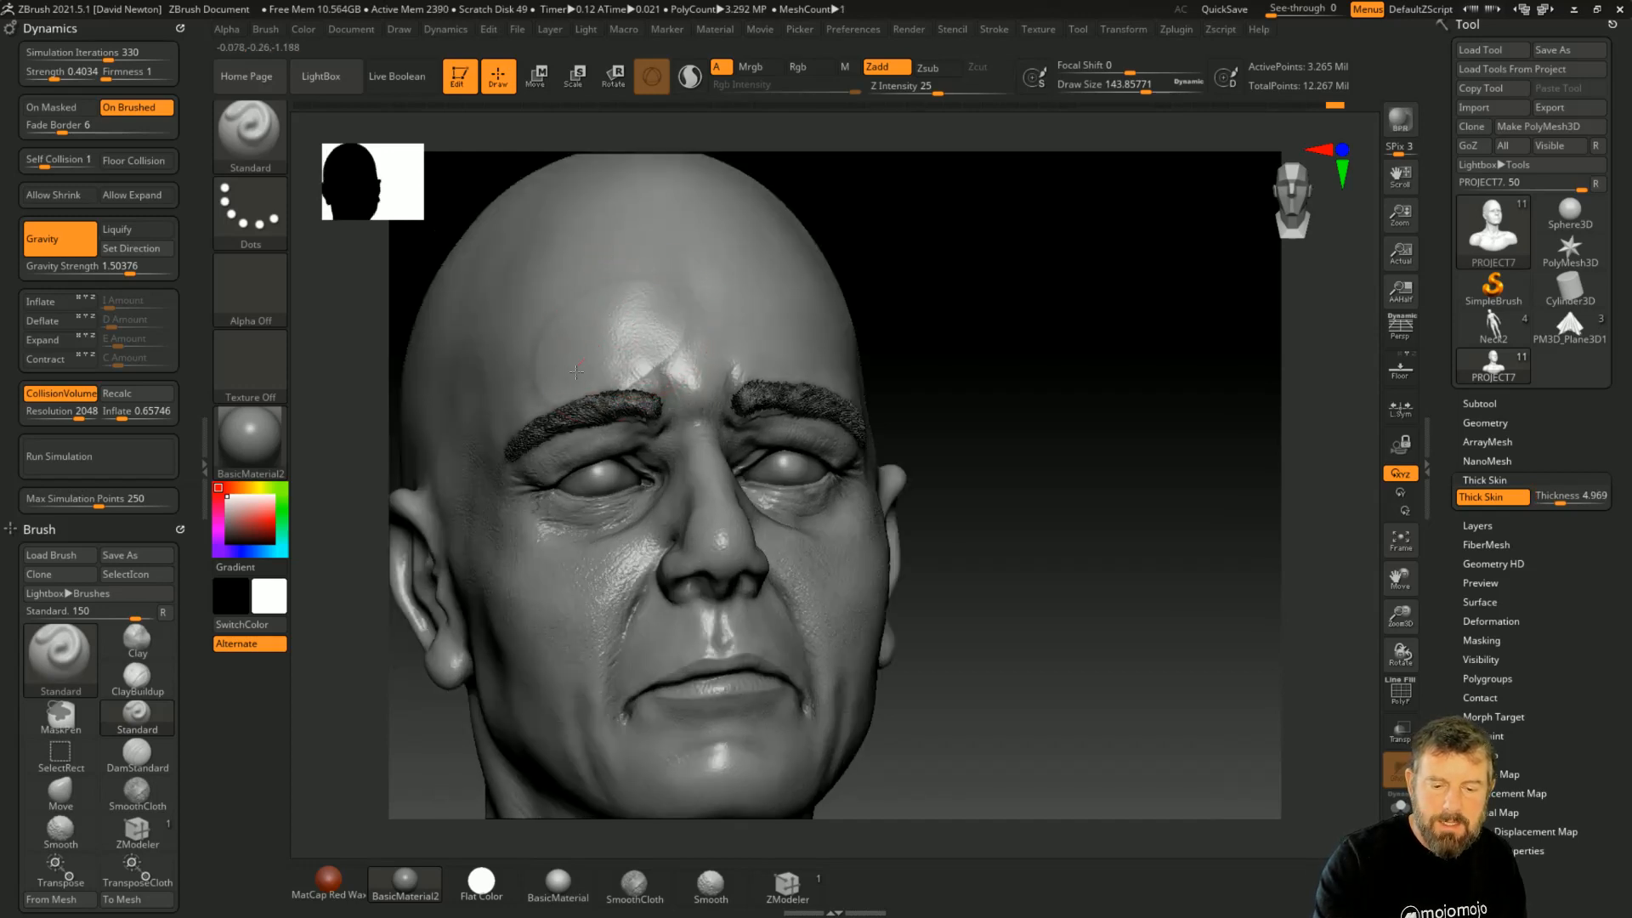
pyautogui.press('space')
pyautogui.moveTo(763, 353); pyautogui.dragTo(748, 353)
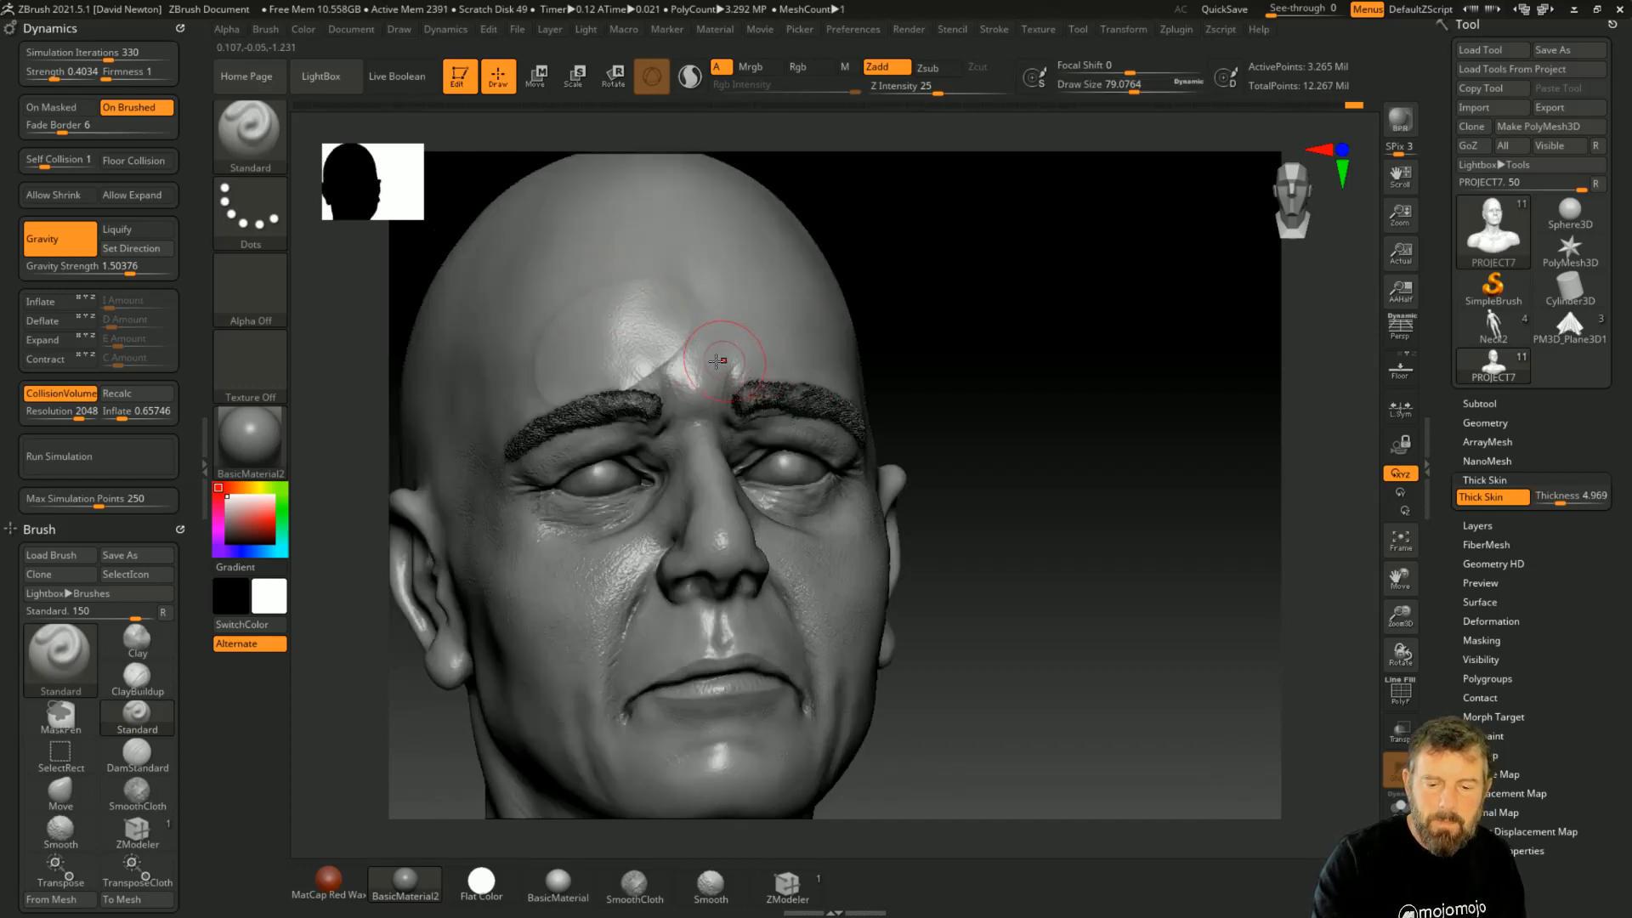
# Step: Raise the Thick Skin thickness to about 467.6 and sculpt a large bump on the forehead between the brows
pyautogui.click(1564, 504)
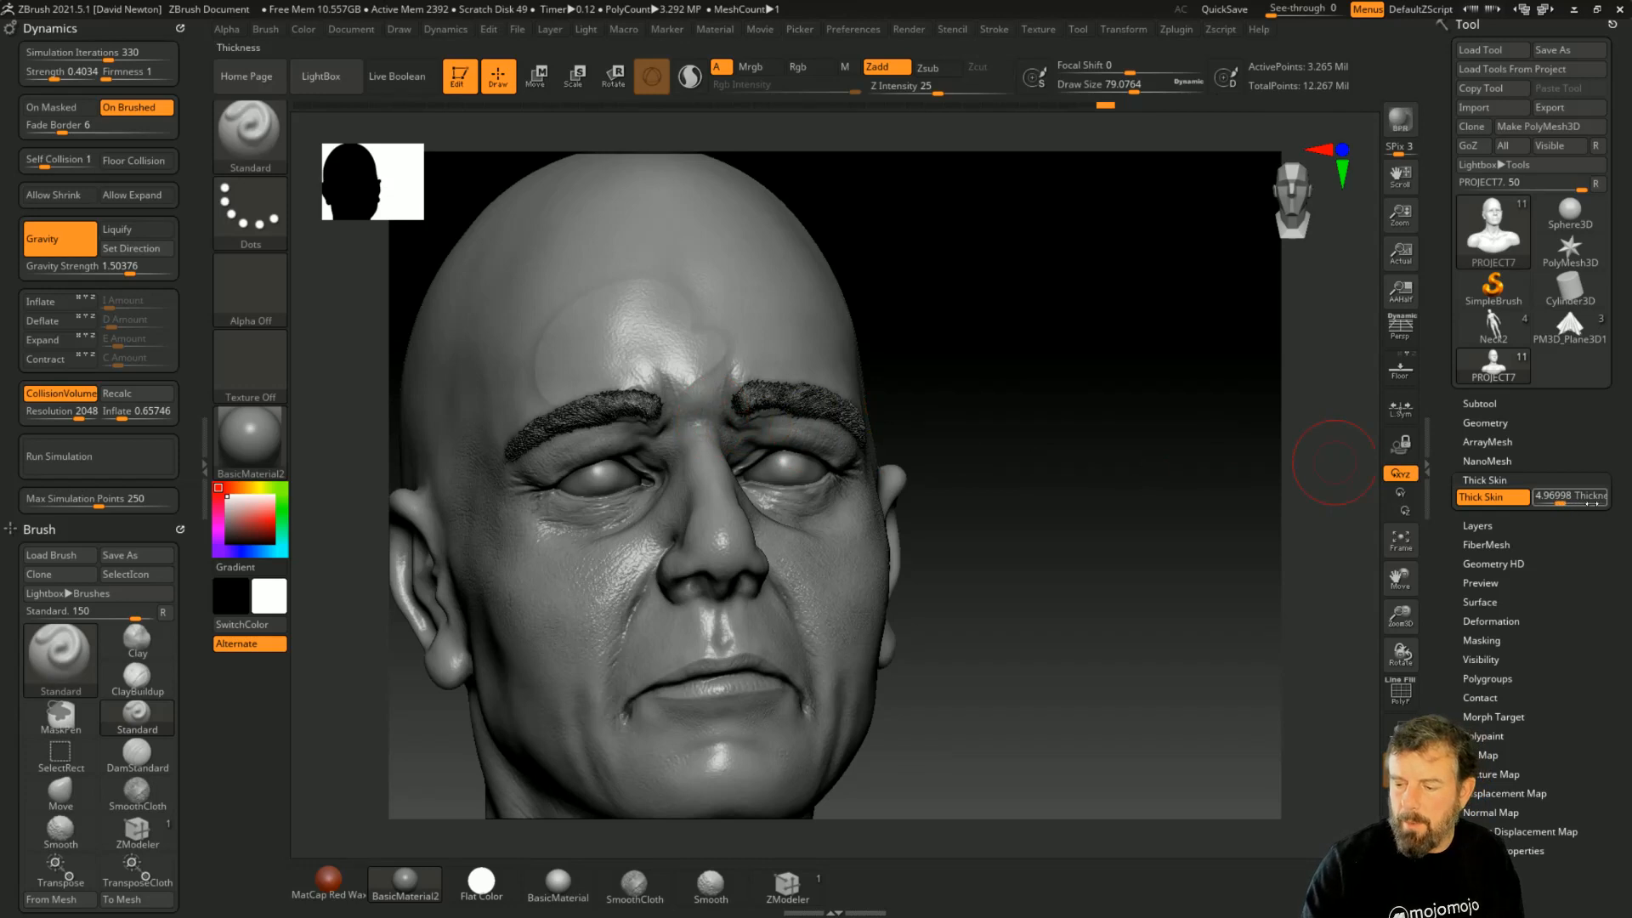
pyautogui.click(1592, 503)
pyautogui.moveTo(658, 361)
pyautogui.mouseDown()
pyautogui.moveTo(706, 317)
pyautogui.moveTo(589, 360)
pyautogui.moveTo(736, 295)
pyautogui.moveTo(621, 345)
pyautogui.moveTo(685, 312)
pyautogui.moveTo(634, 374)
pyautogui.moveTo(697, 323)
pyautogui.moveTo(723, 399)
pyautogui.moveTo(706, 328)
pyautogui.mouseUp()
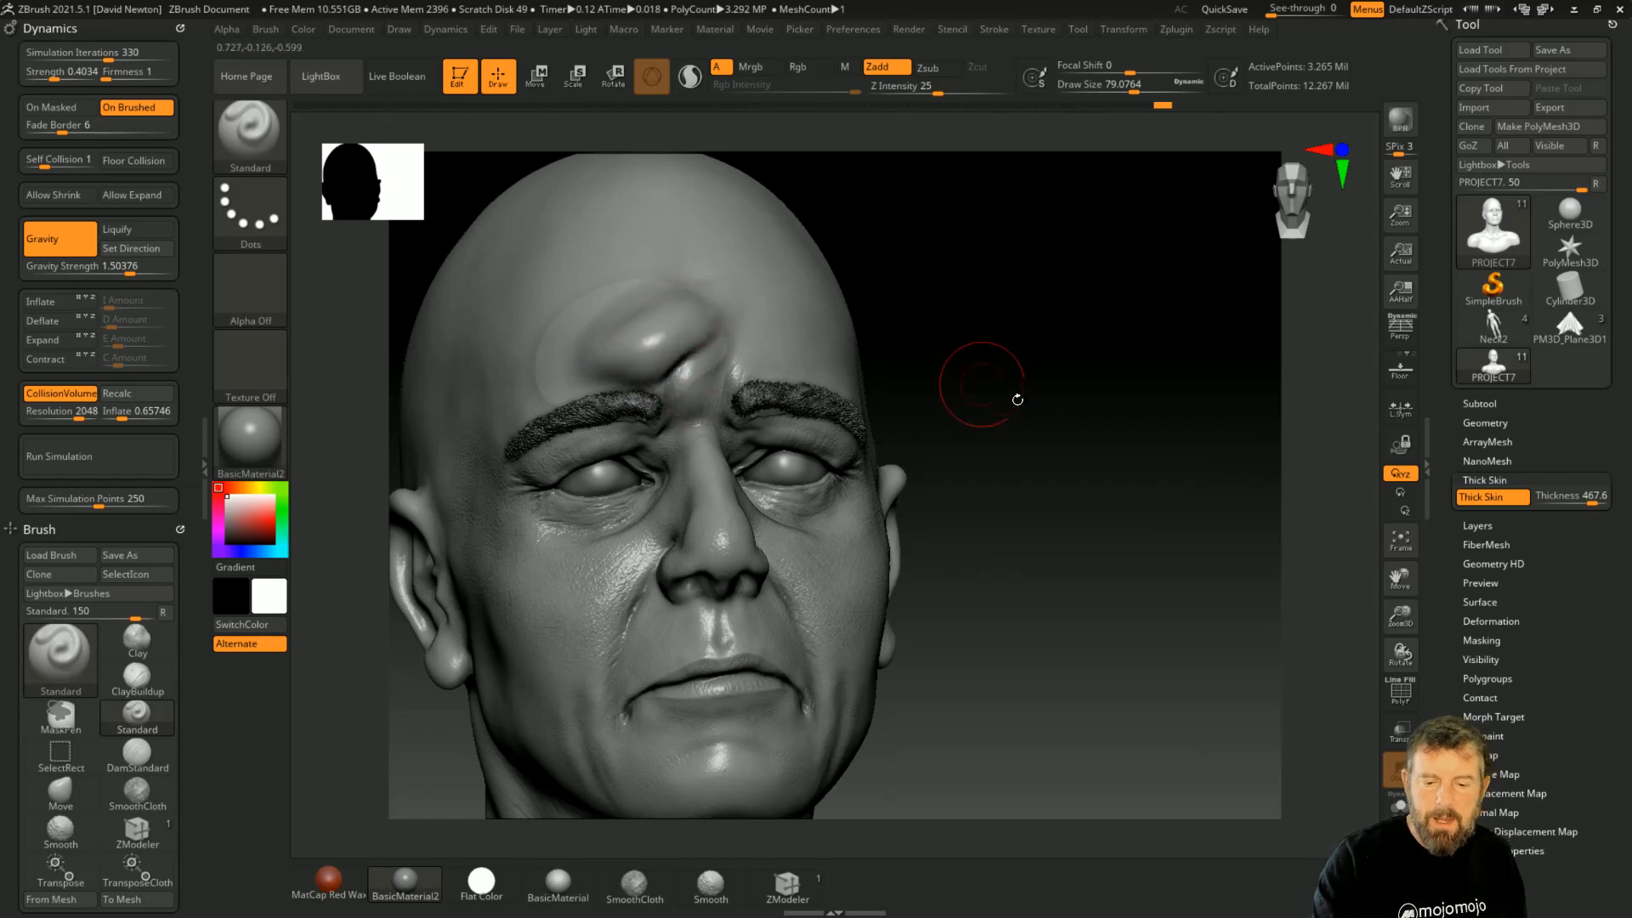
pyautogui.moveTo(1018, 399); pyautogui.dragTo(1049, 383)
# Step: Turn Thick Skin off and on again to take the current sculpt as its base, and set its thickness to 0.0001
pyautogui.click(1500, 500)
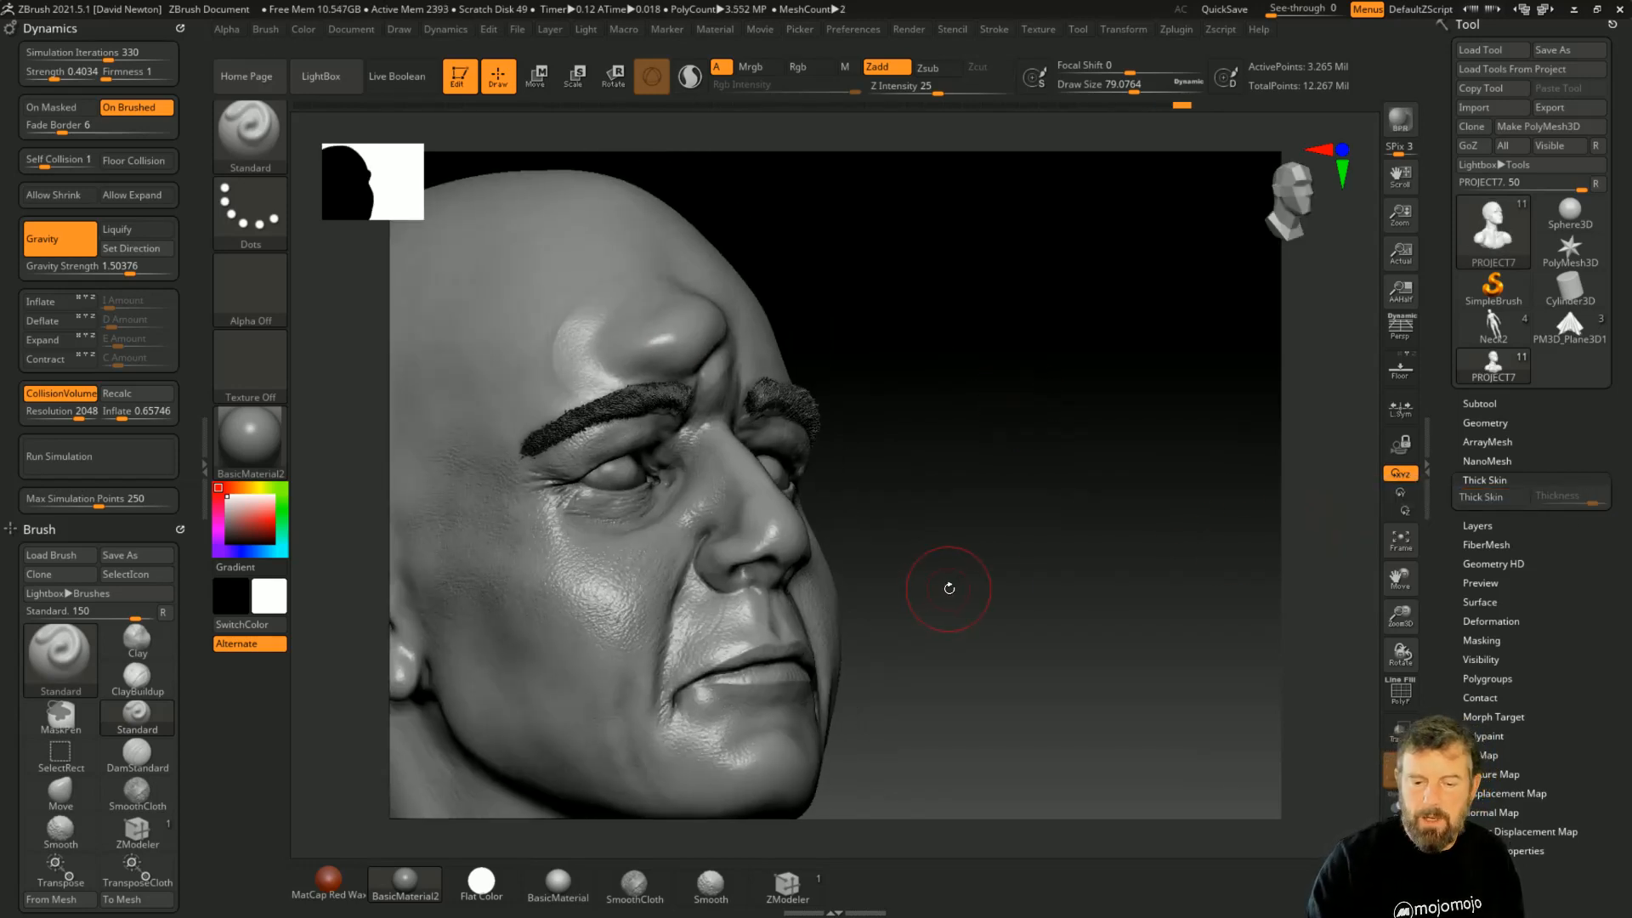
pyautogui.click(1494, 498)
pyautogui.moveTo(1593, 501); pyautogui.dragTo(1537, 502)
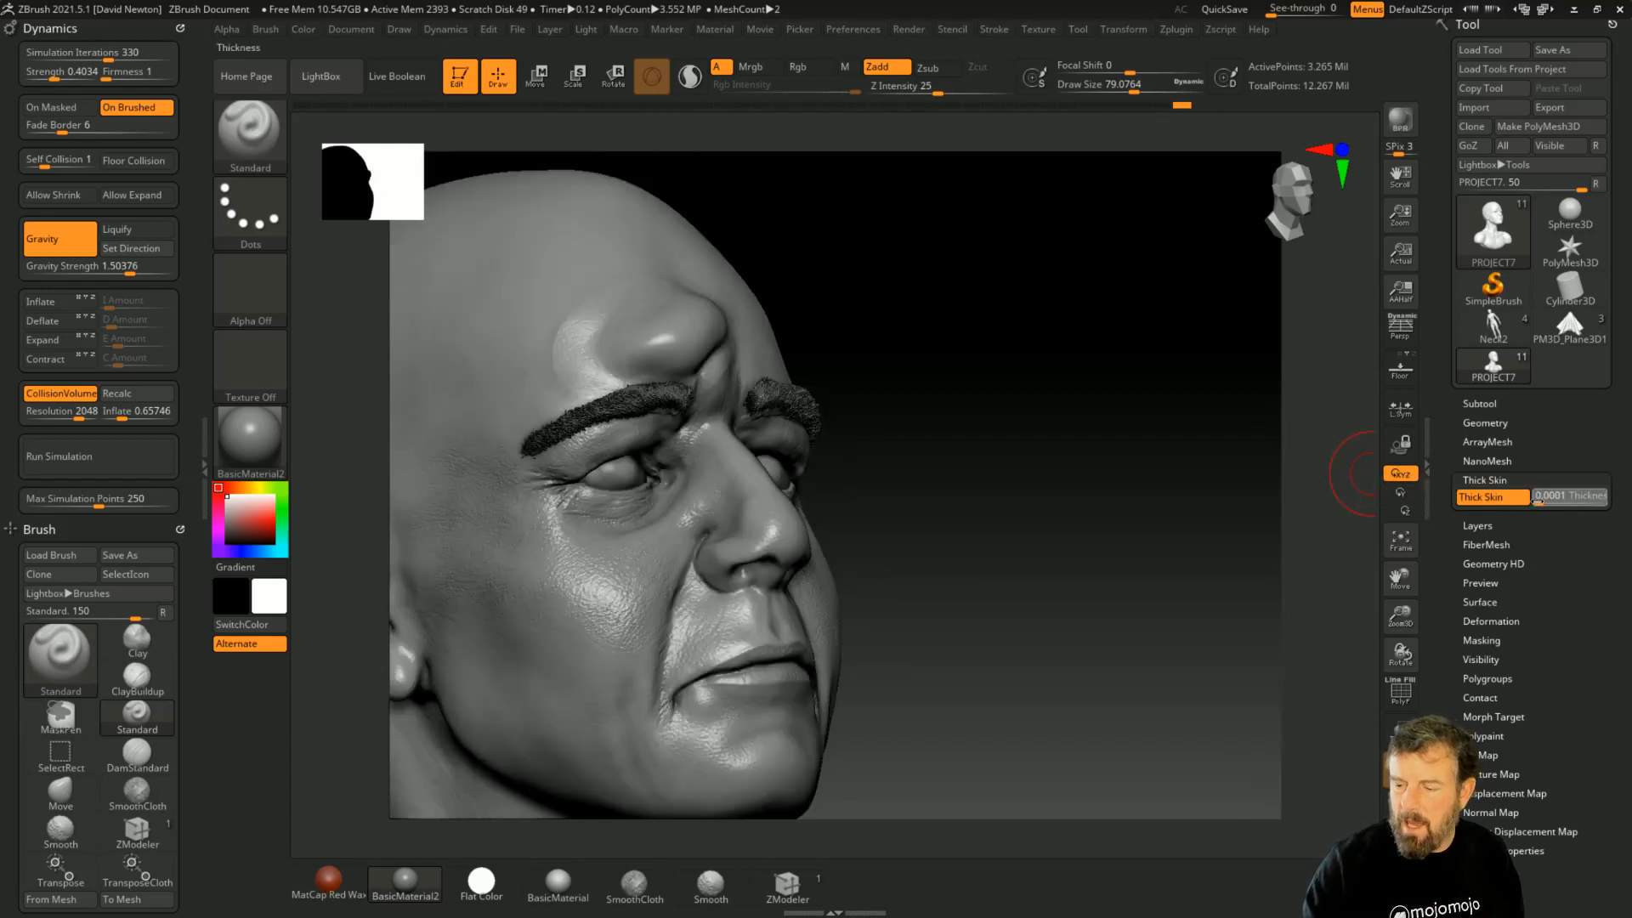
pyautogui.click(1532, 501)
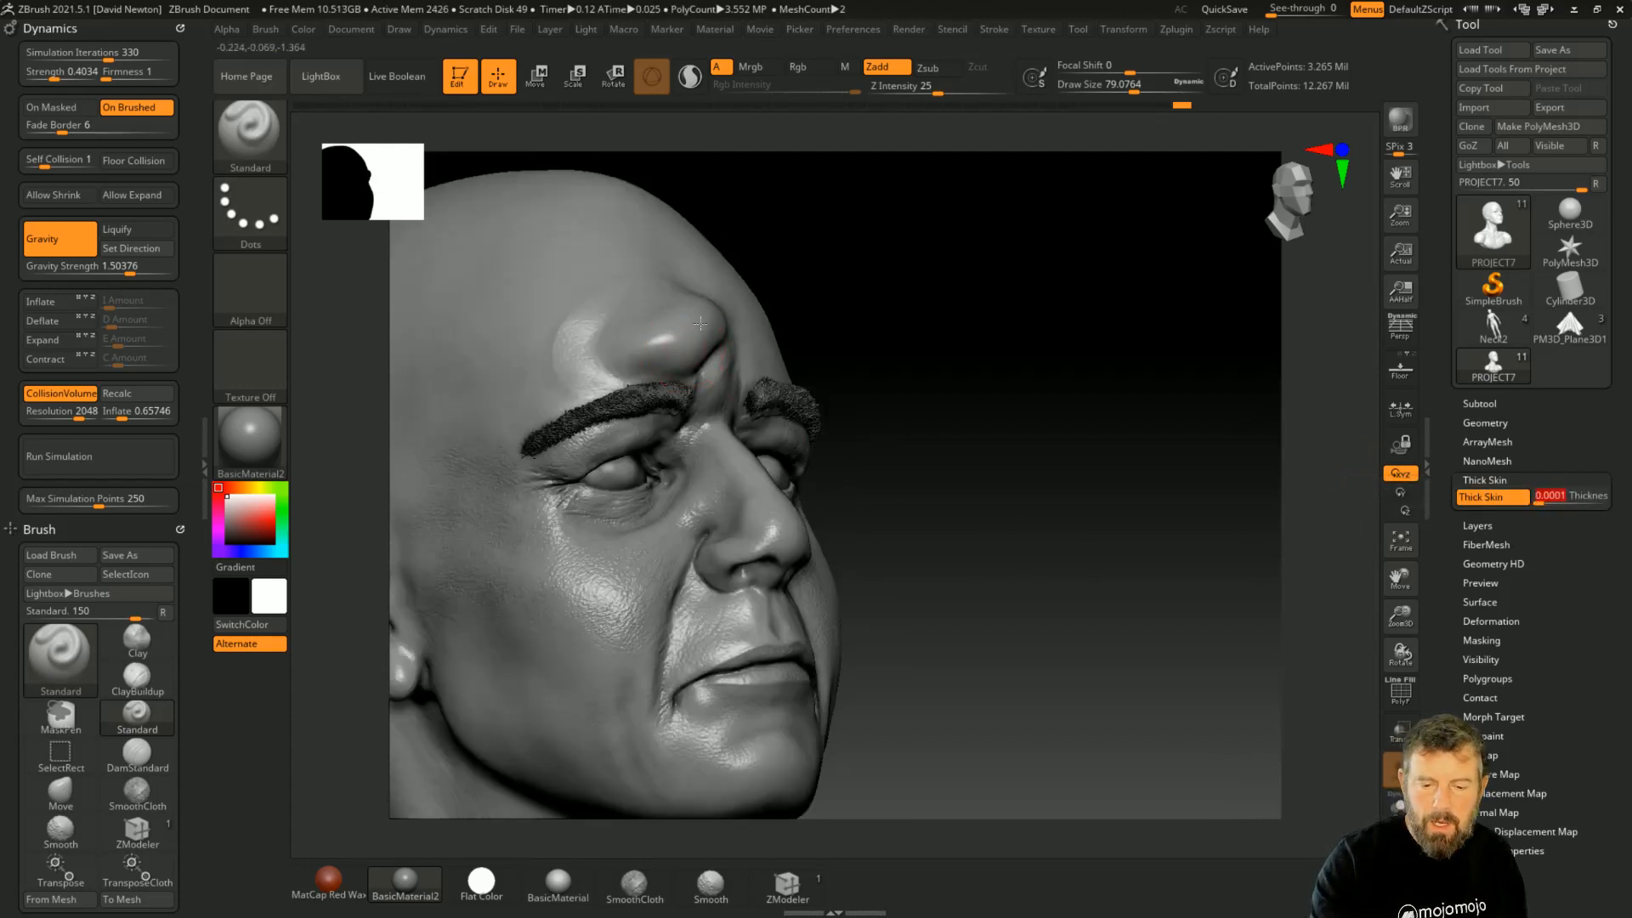
pyautogui.press('Return')
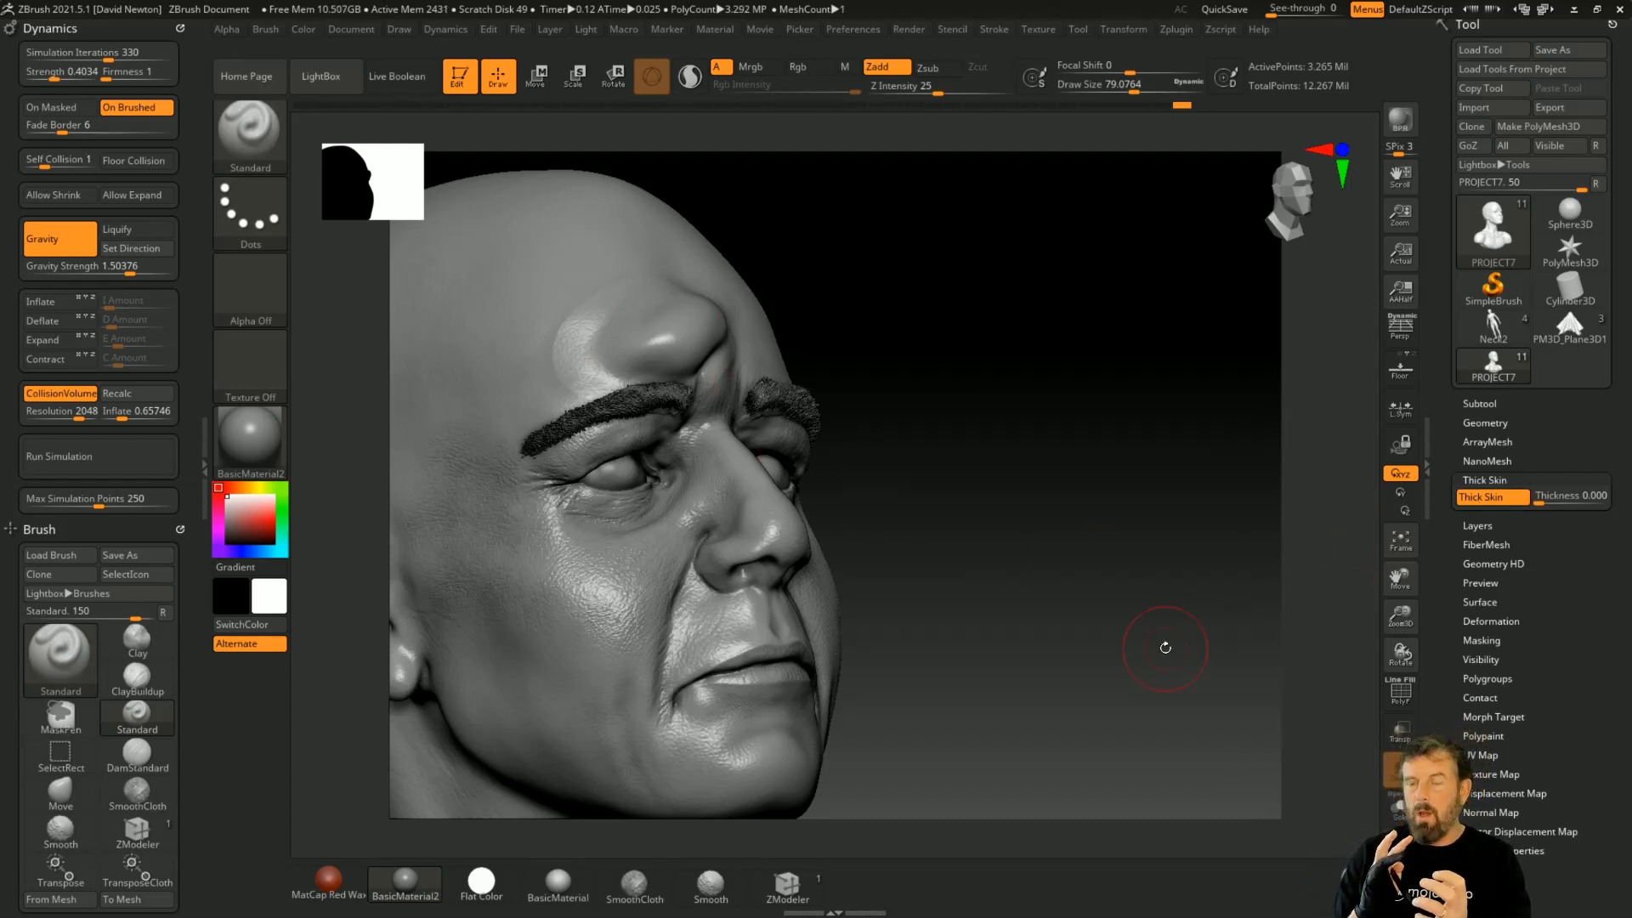
pyautogui.click(1484, 526)
pyautogui.click(1487, 500)
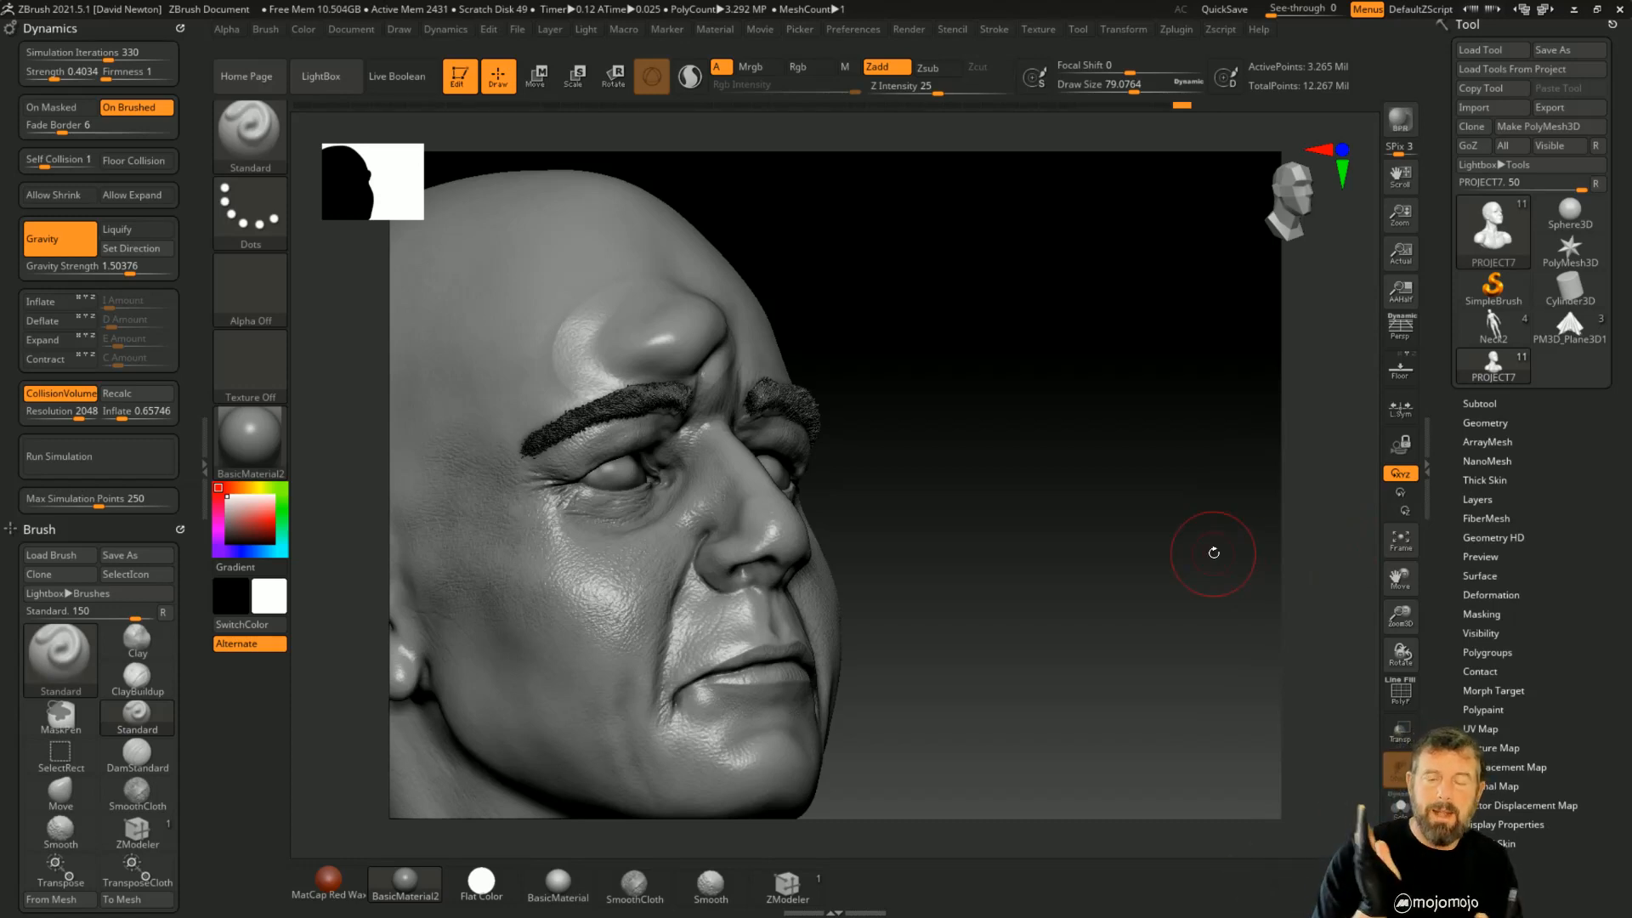
pyautogui.moveTo(1061, 494)
pyautogui.mouseDown()
pyautogui.moveTo(1038, 499)
pyautogui.moveTo(1057, 499)
pyautogui.mouseUp()
pyautogui.press('ctrl')
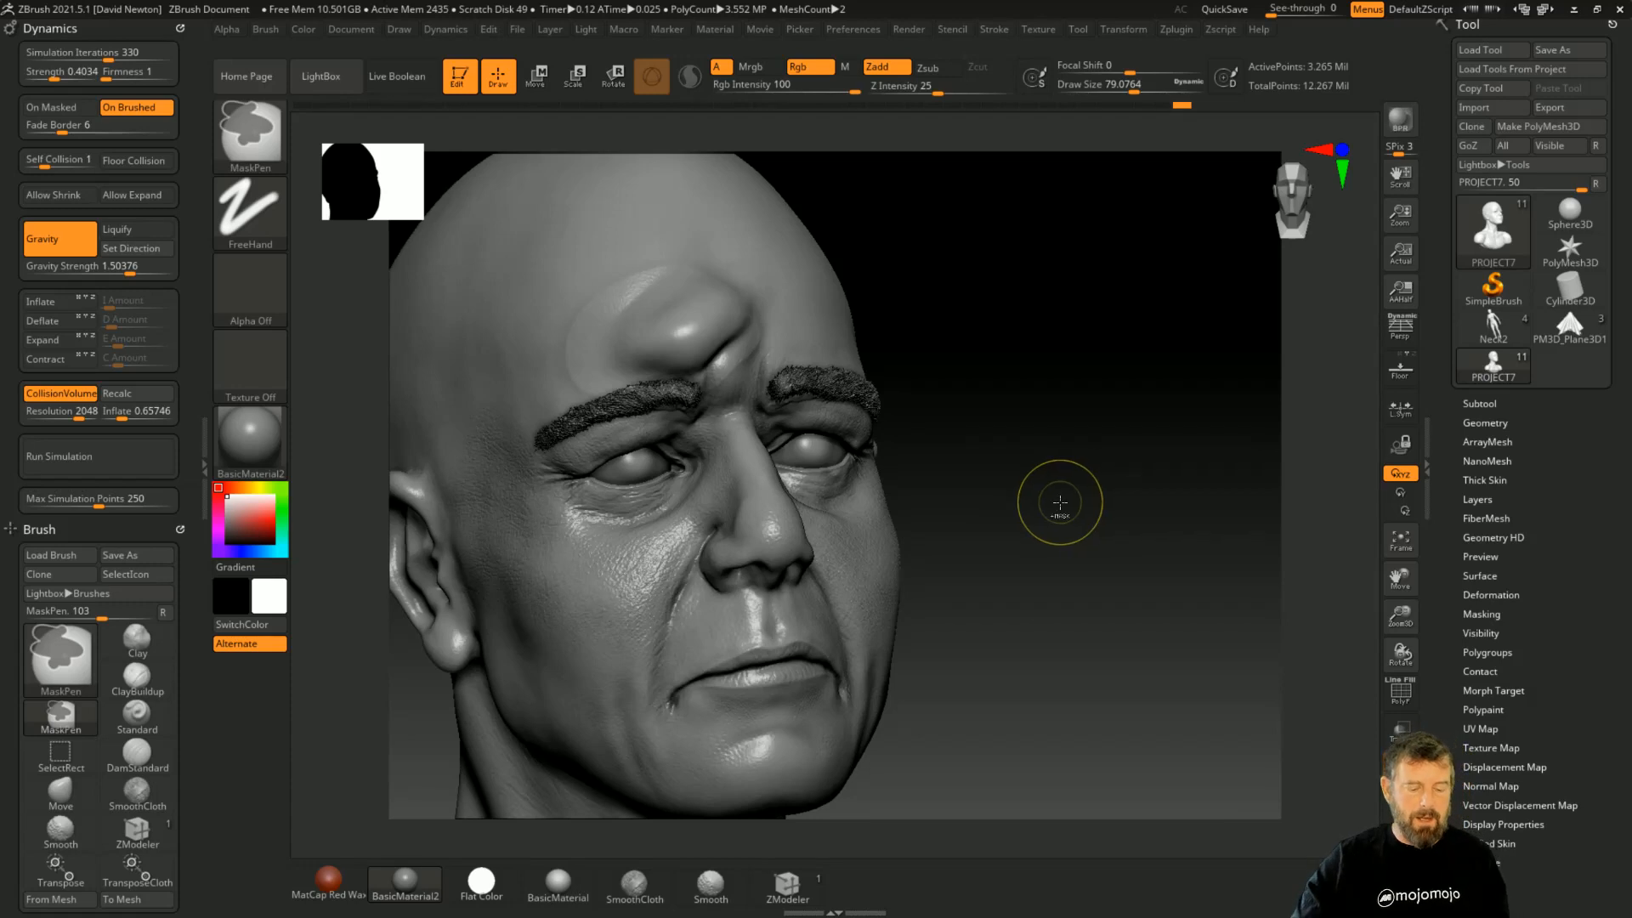